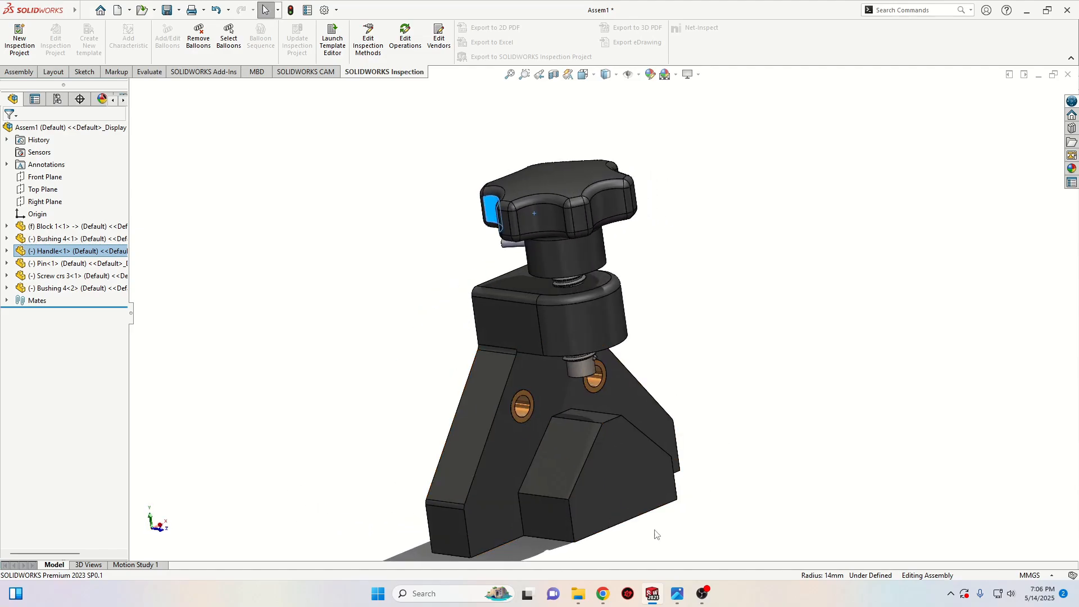
Switch to the reference drawing image and examine the dimensions of the handle, pin, screw, bushing and block, returning to the CAD model.
click(677, 594)
mouse_move(608, 398)
mouse_down()
mouse_move(614, 268)
mouse_move(612, 391)
mouse_move(569, 362)
mouse_move(571, 347)
mouse_up()
drag(572, 266, 584, 339)
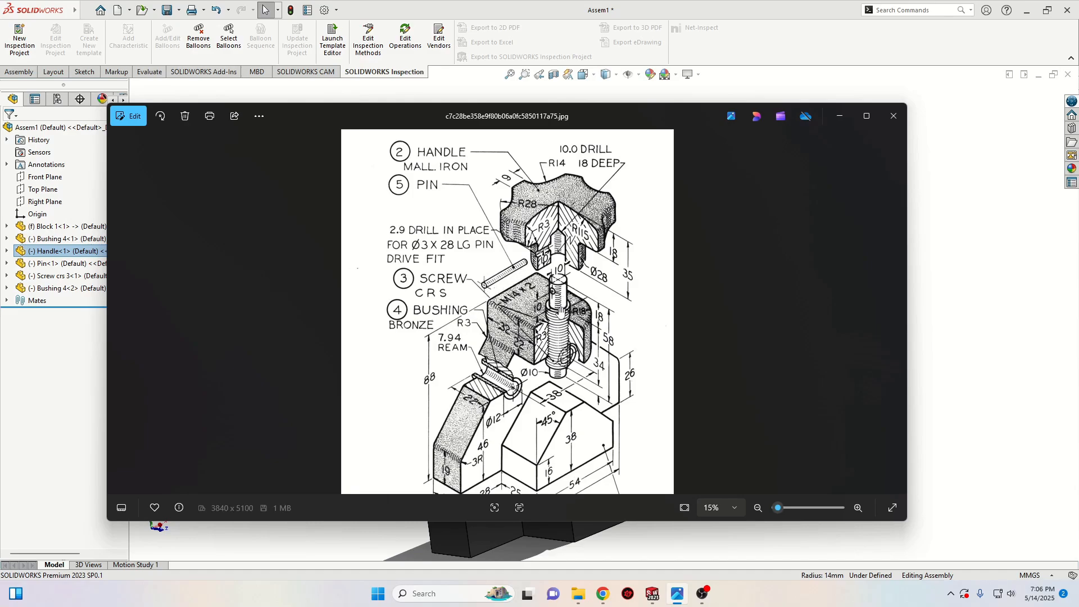
drag(543, 390, 545, 334)
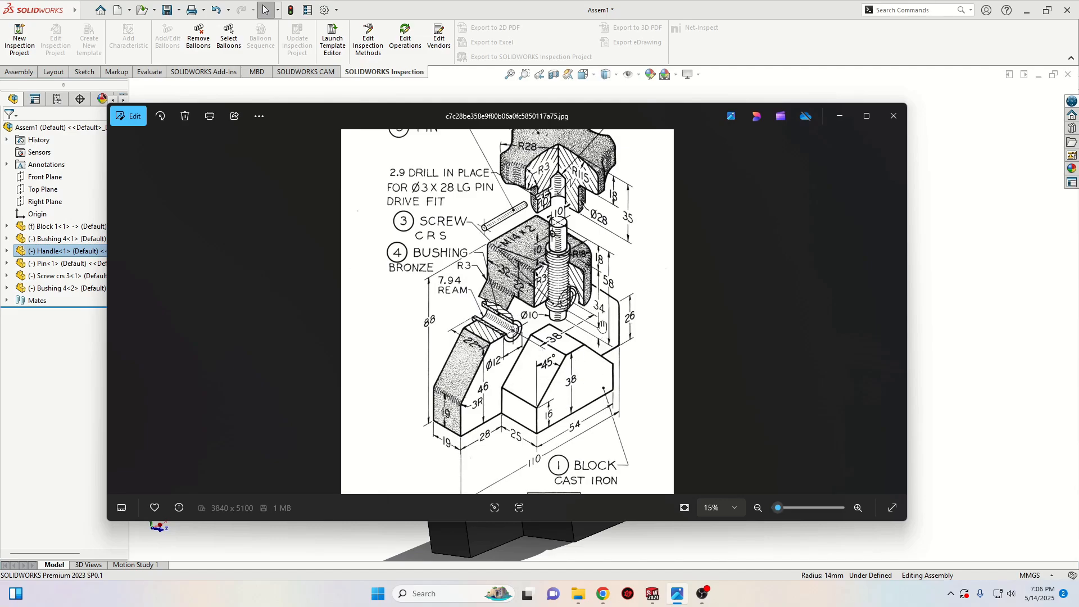
mouse_move(591, 415)
mouse_down()
mouse_move(585, 368)
mouse_move(573, 392)
mouse_move(571, 351)
mouse_up()
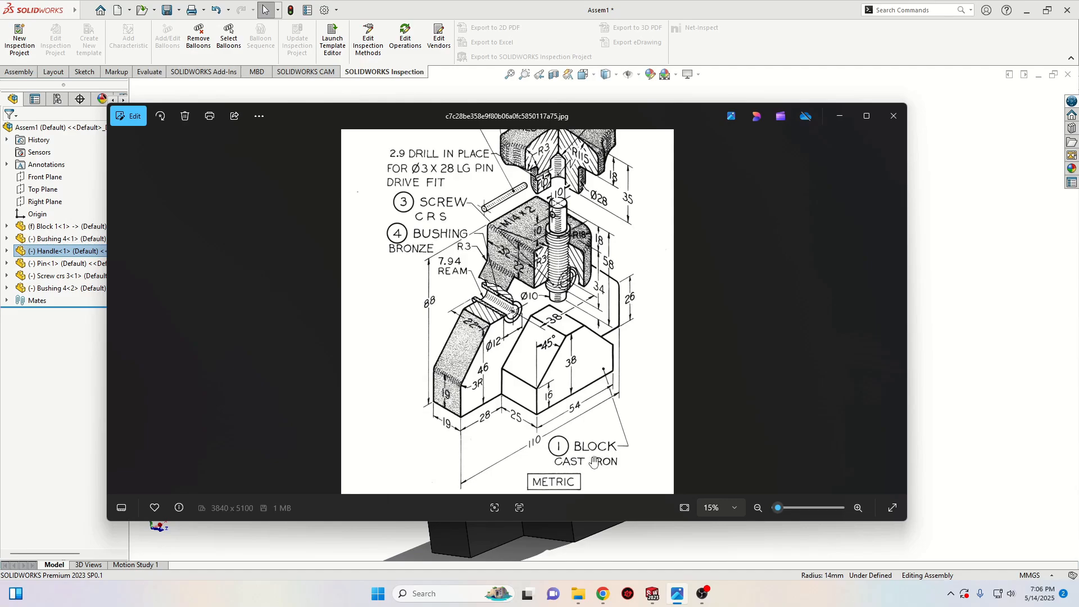
drag(573, 362, 561, 451)
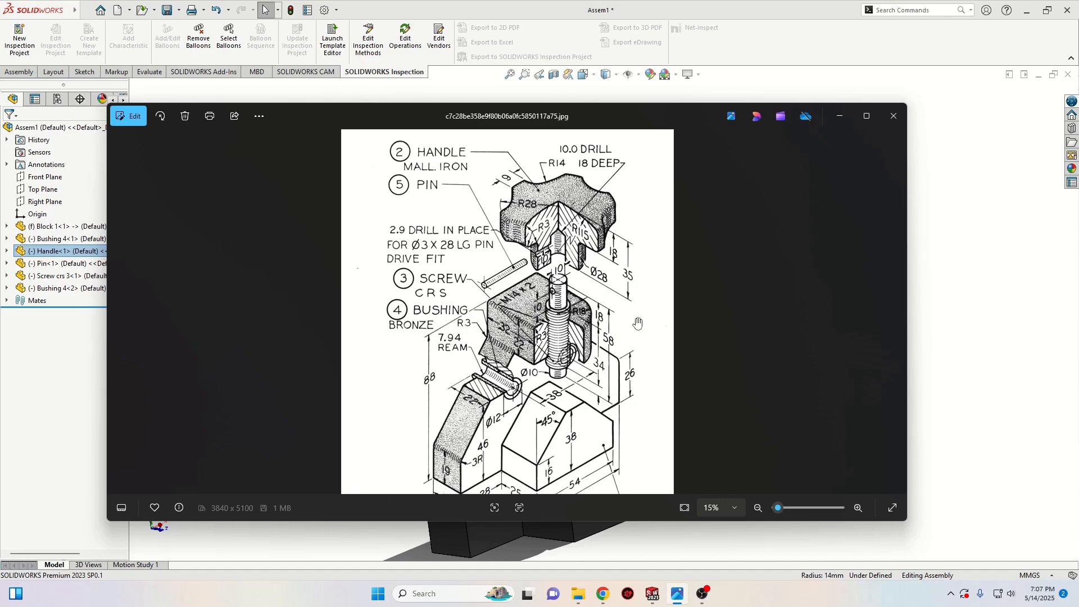
click(929, 324)
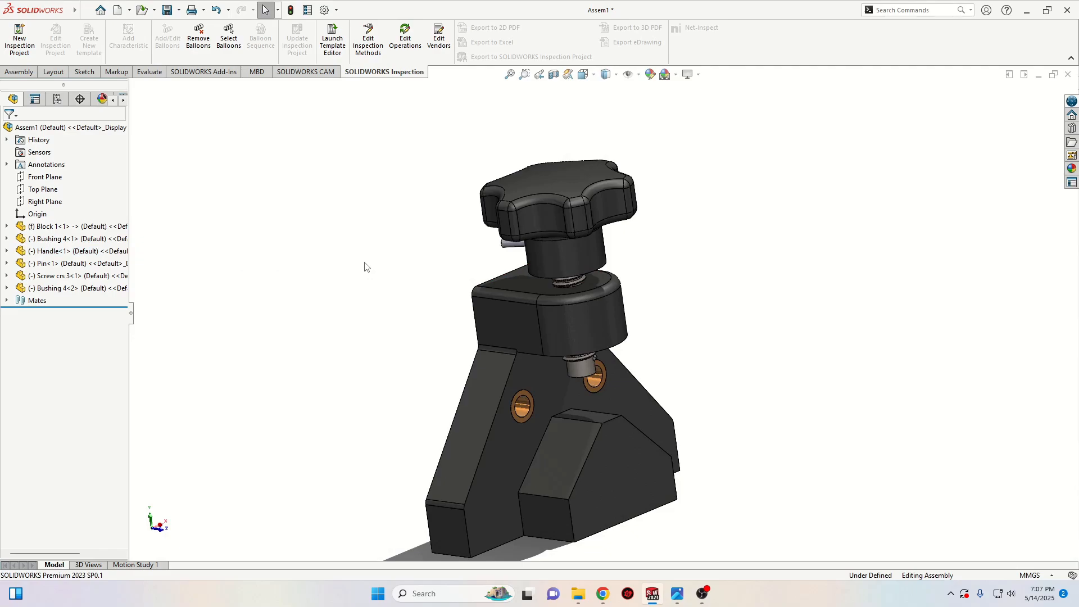
Create a new part document and give its viewport a plain white background scene.
click(117, 10)
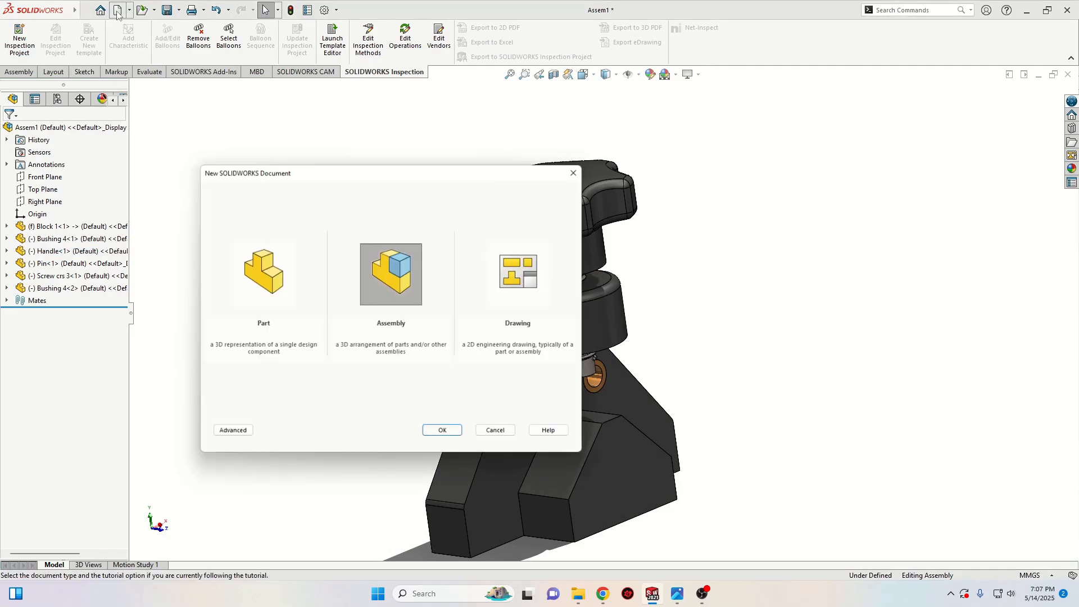
click(260, 272)
click(452, 435)
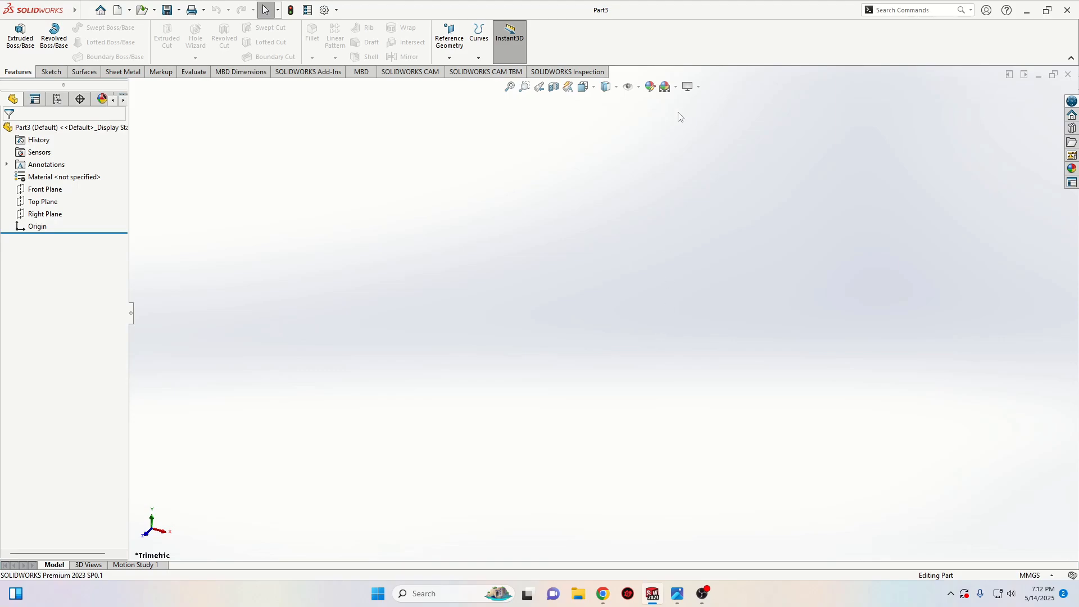
click(676, 86)
click(697, 115)
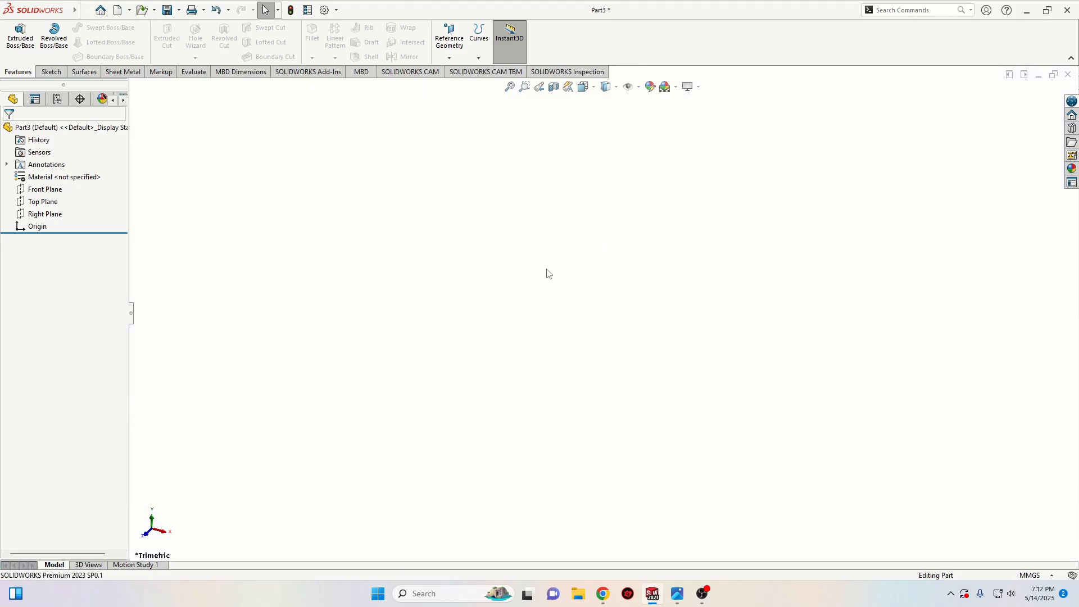
Start a sketch on the Top Plane and draw a circle about 86 mm in diameter centred on the origin.
click(52, 202)
click(101, 181)
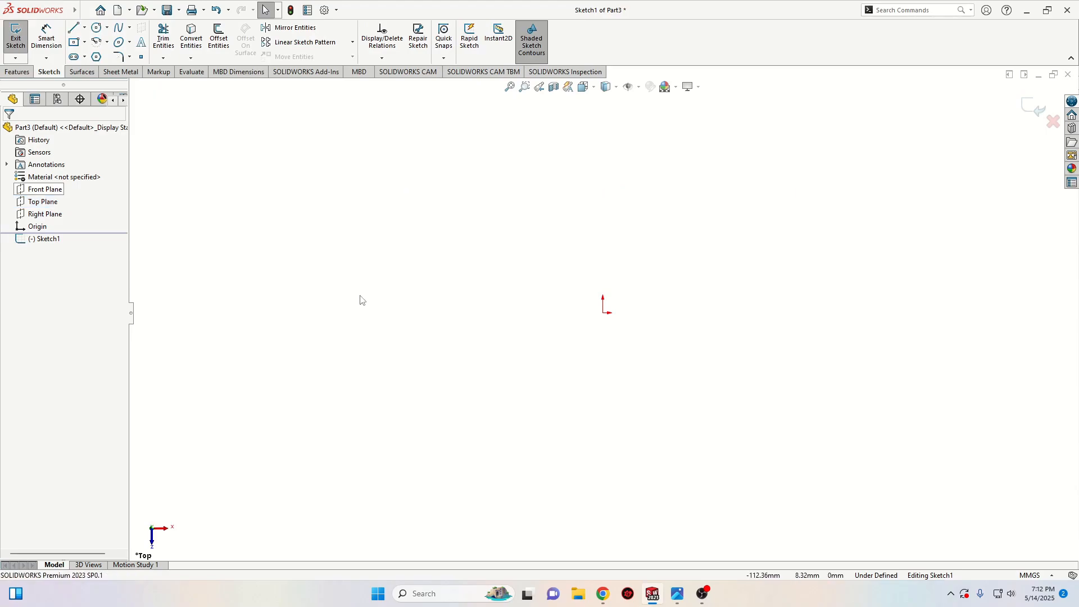
click(96, 27)
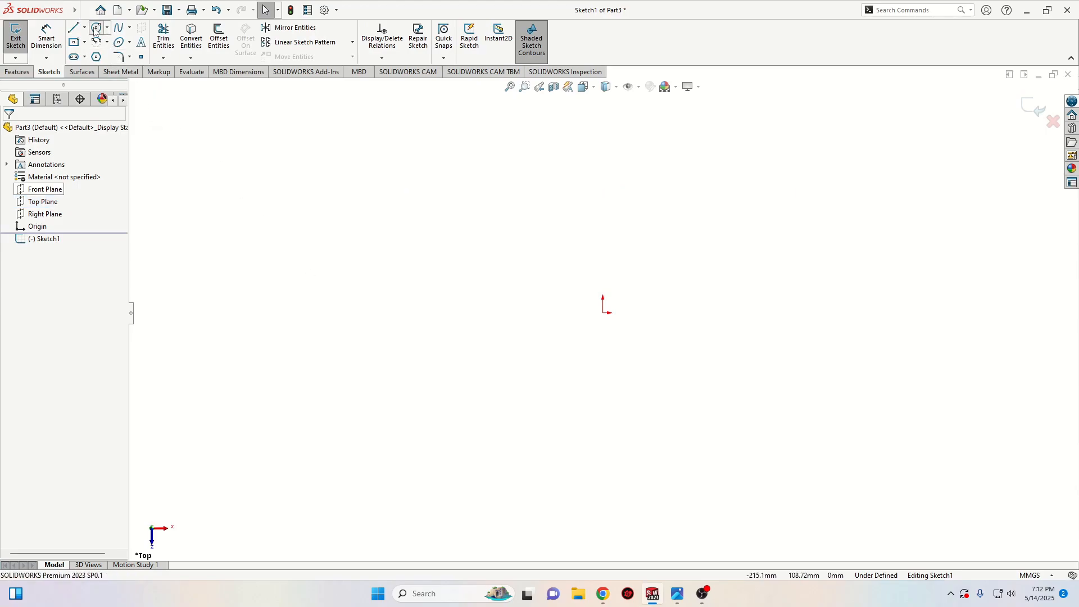
click(603, 313)
click(519, 356)
right_click(437, 338)
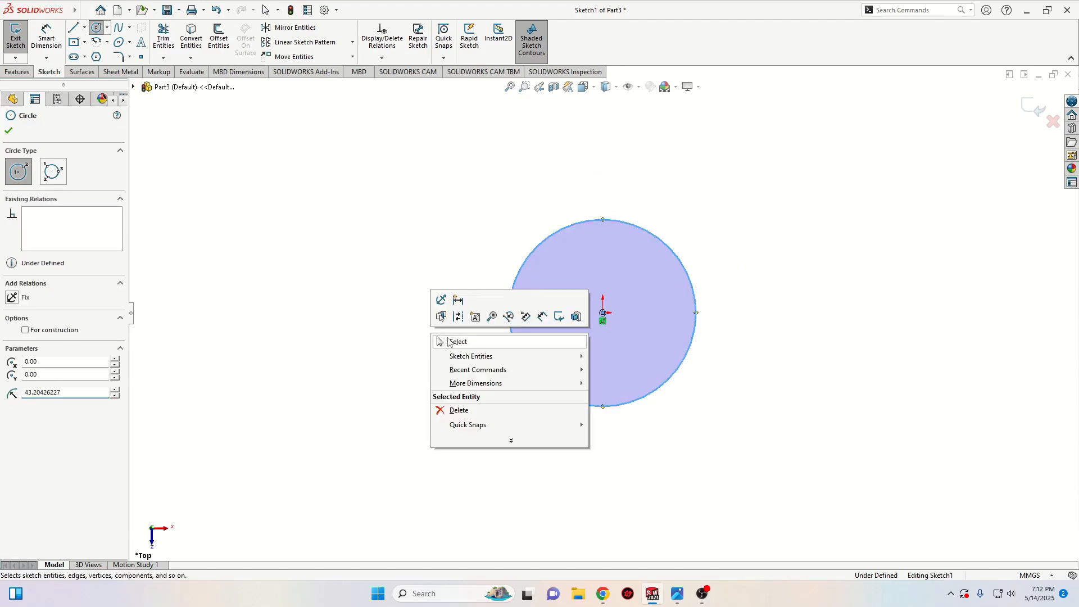
click(440, 341)
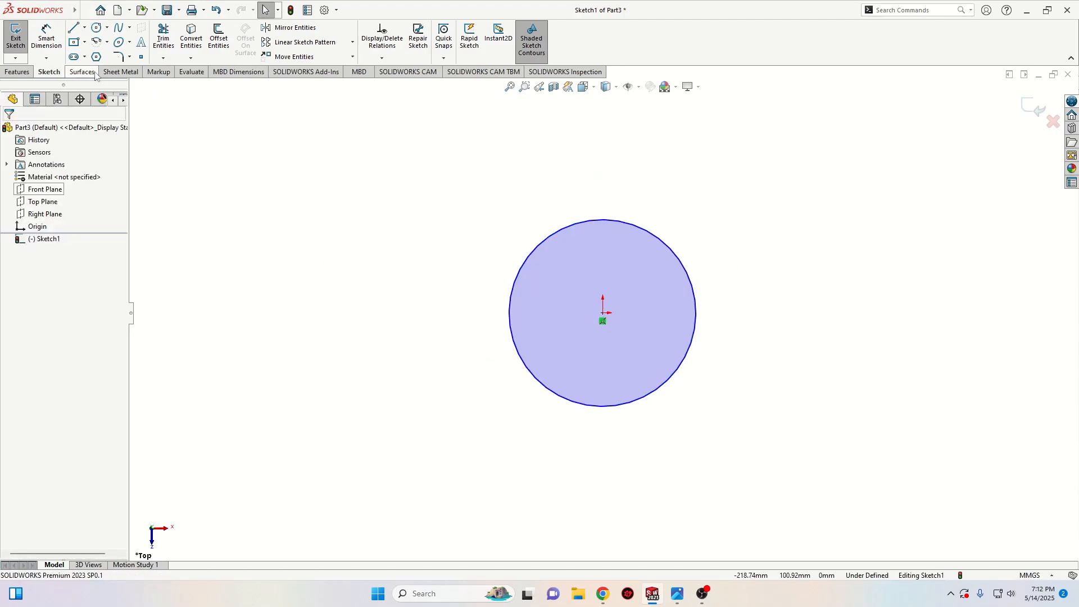
Dimension the circle's diameter as 28+28, giving 56 mm.
click(47, 37)
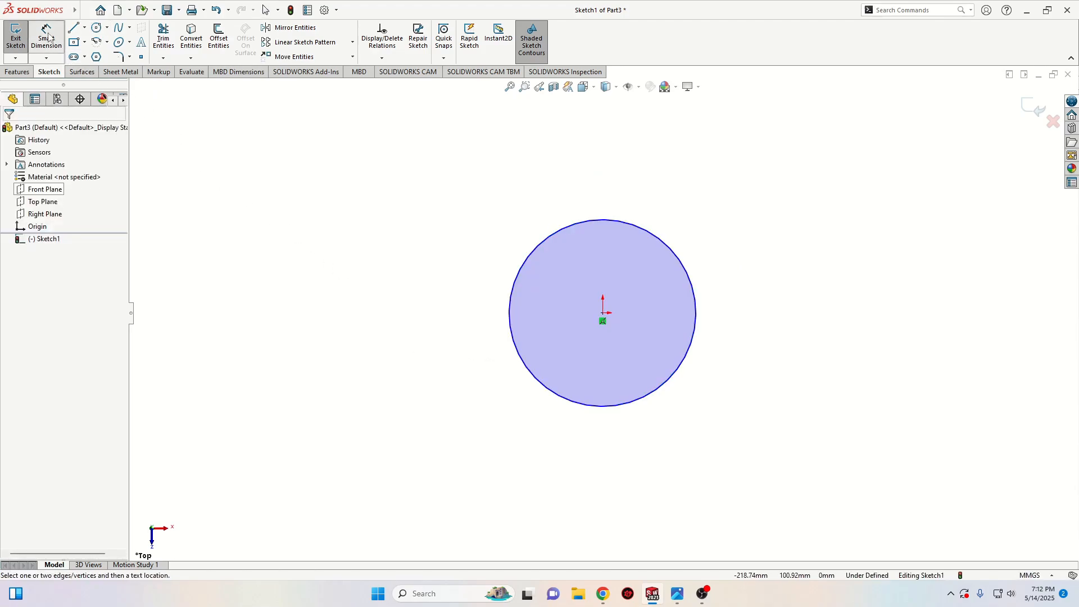
click(514, 288)
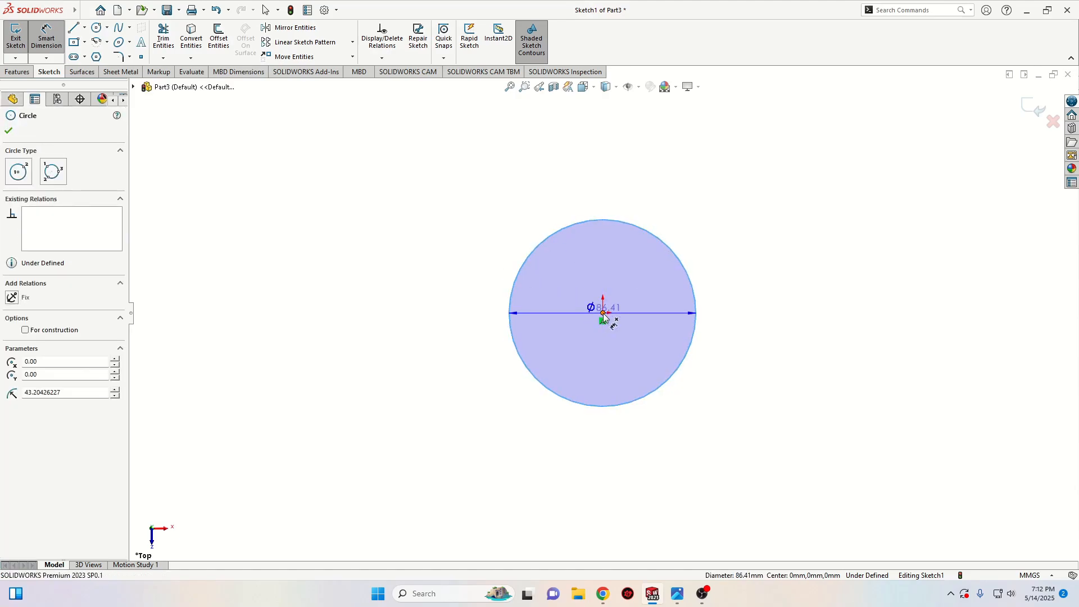
click(414, 355)
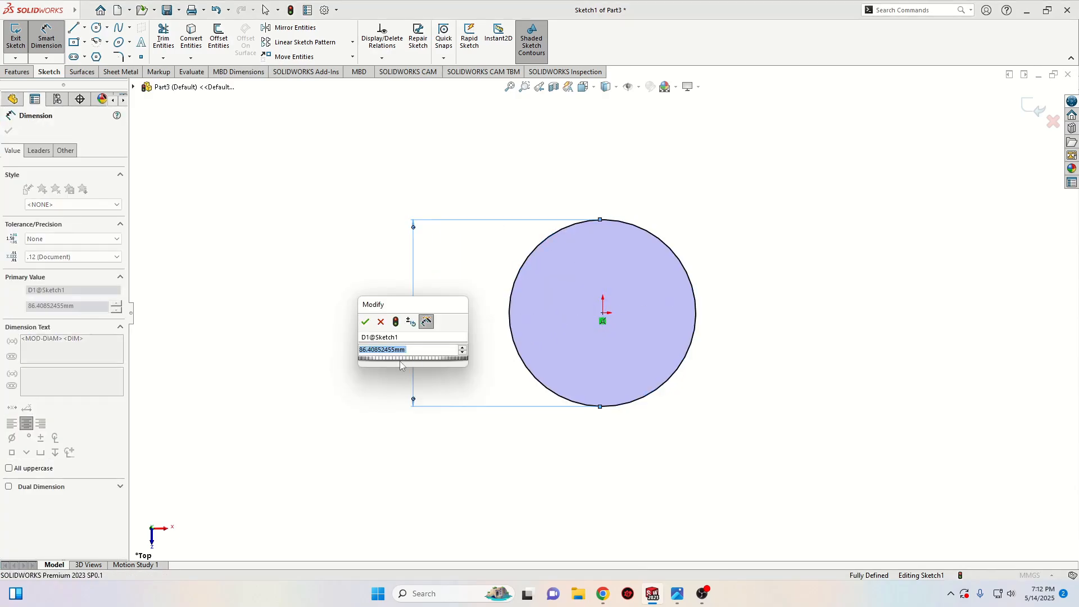
text(2)
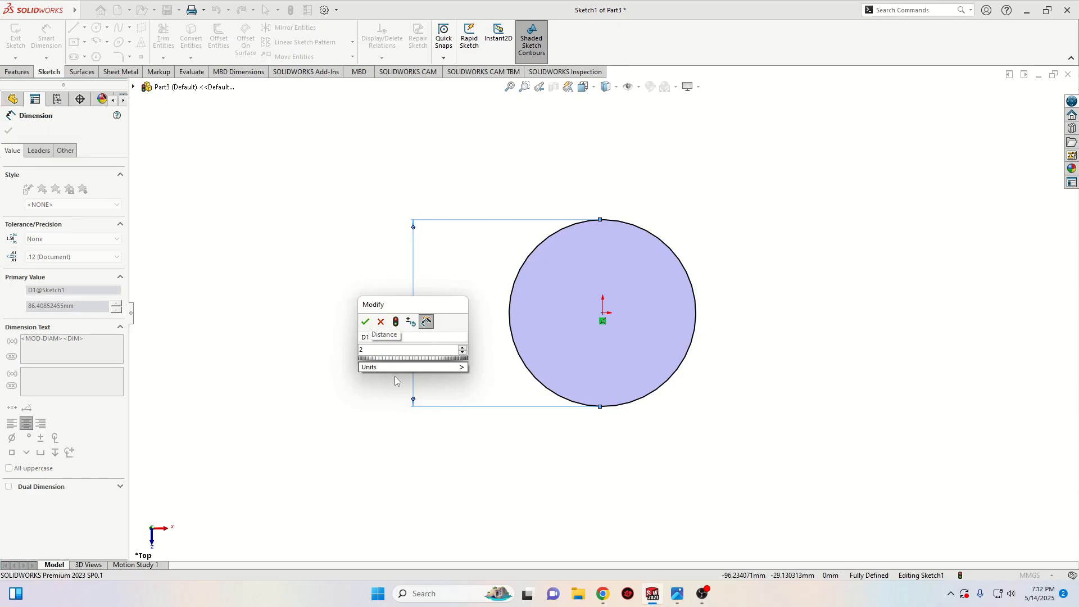
text(8+)
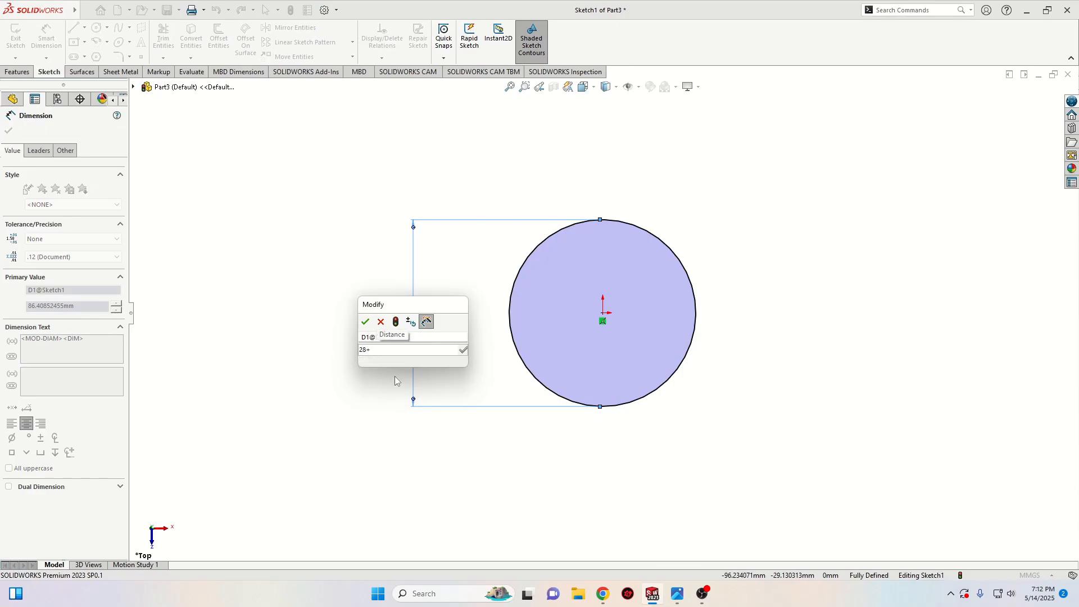
text(2)
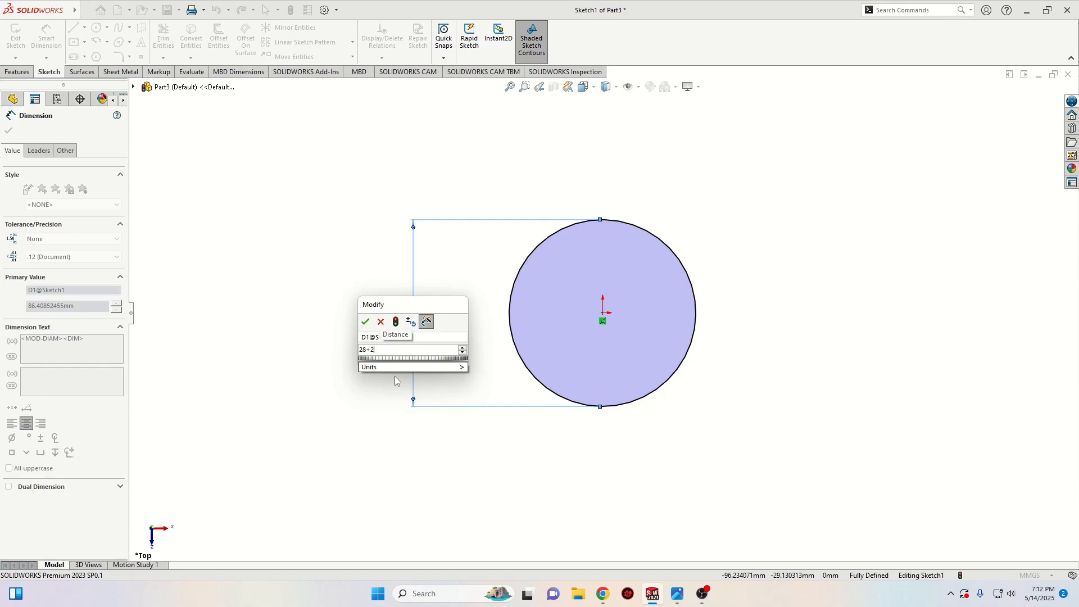
text(8)
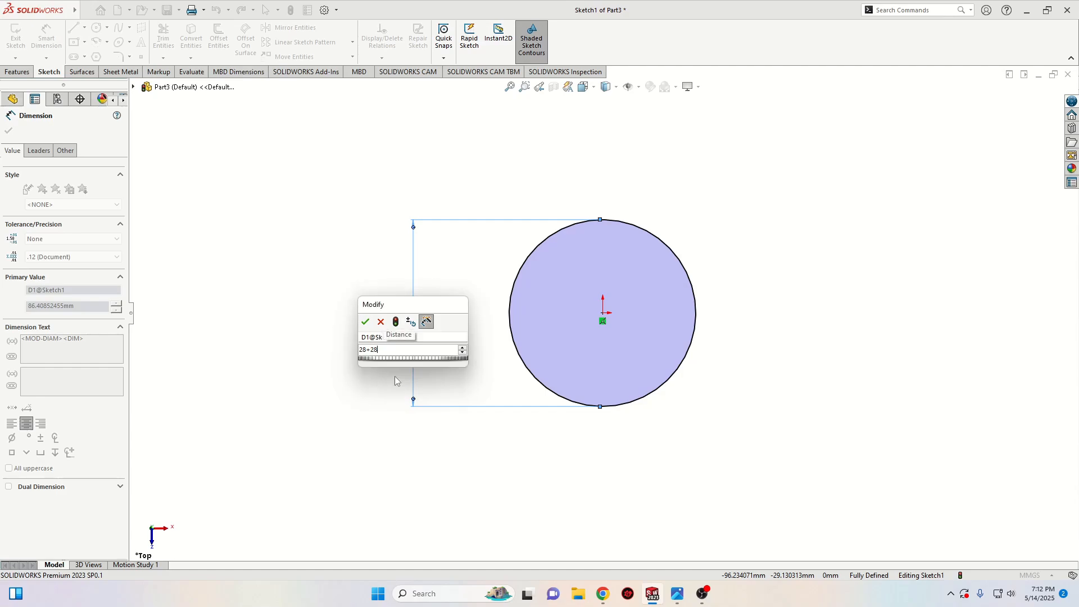
key(Return)
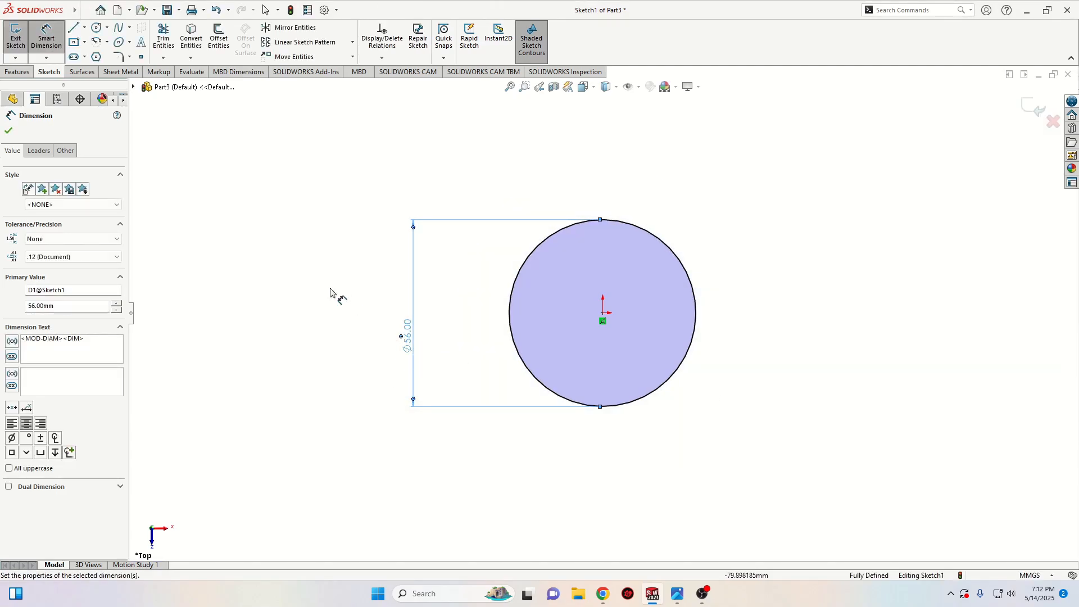
right_click(334, 293)
click(343, 313)
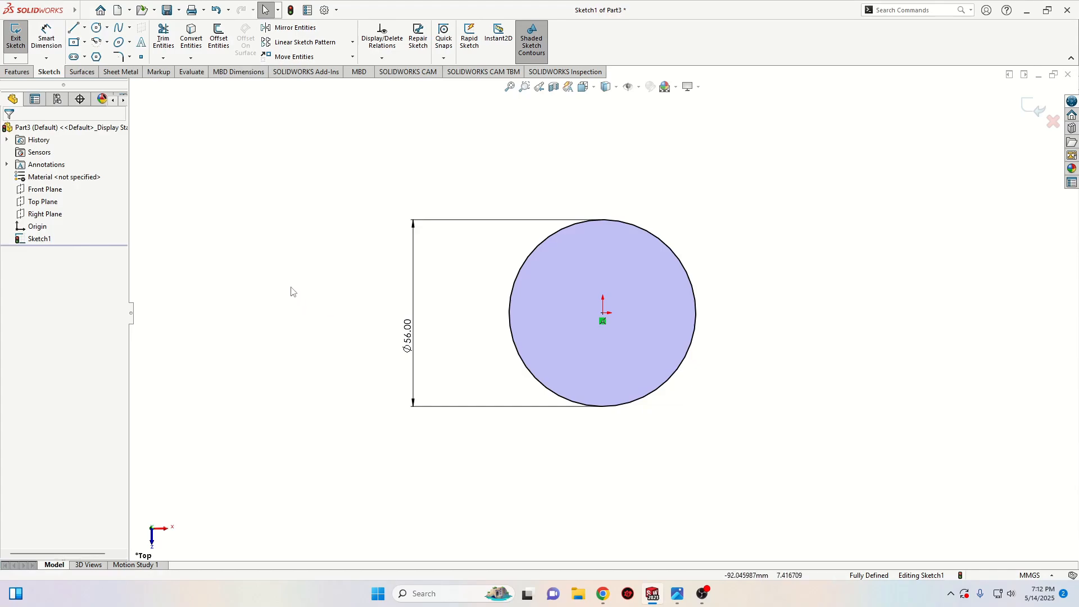
Extrude the 56 mm circle as a blind boss 18 mm deep.
click(16, 72)
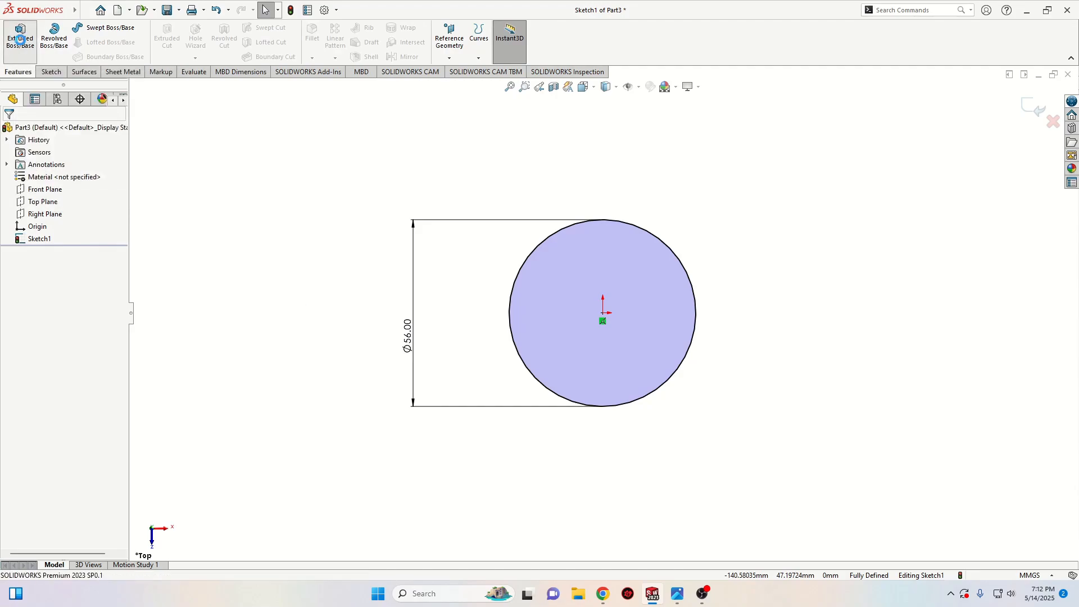
click(20, 36)
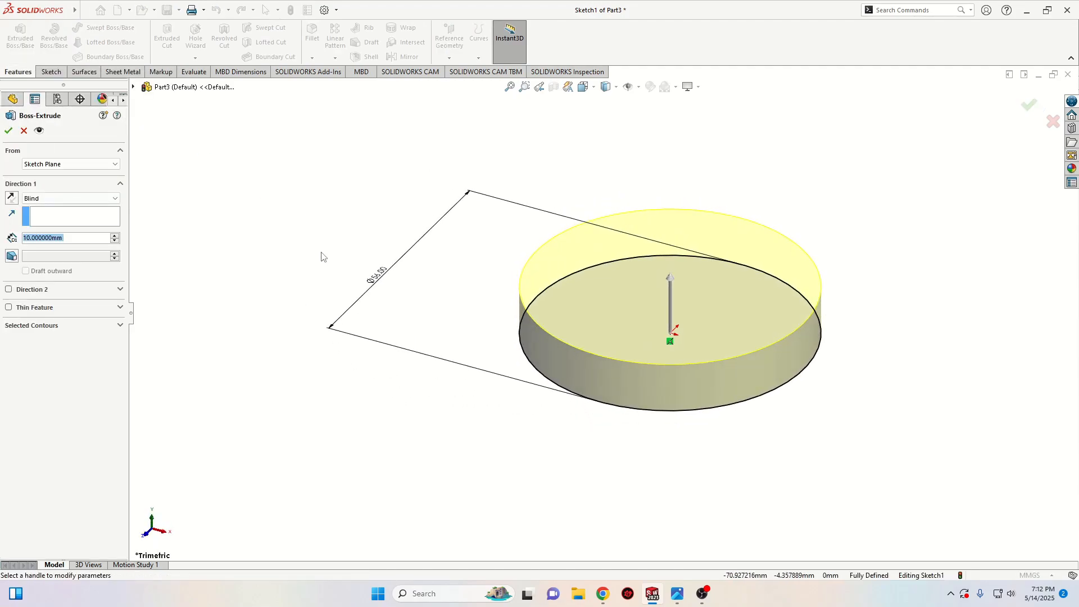
text(1)
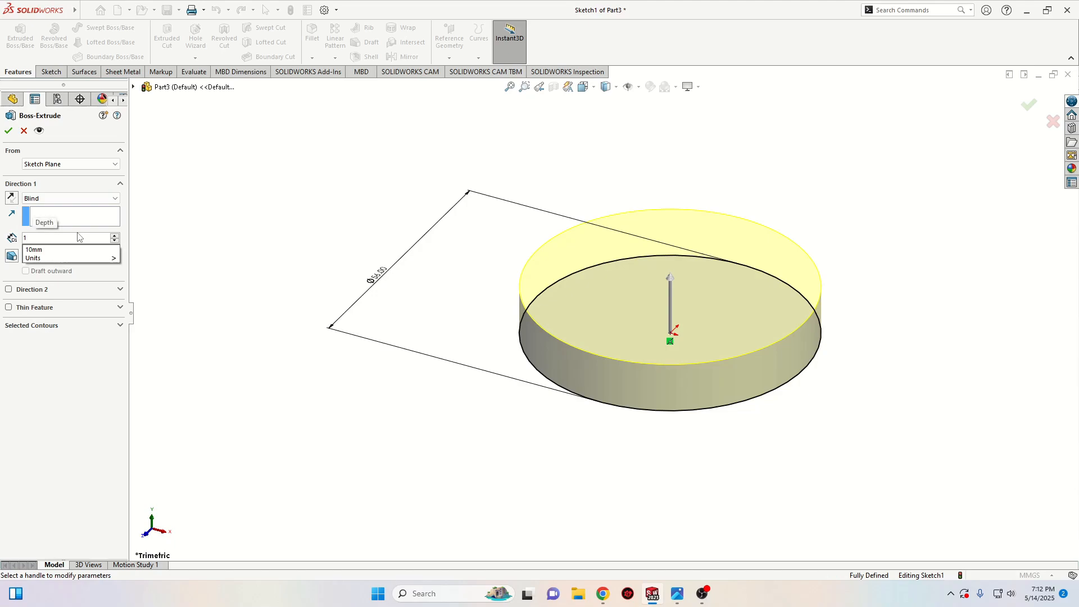
text(8)
key(Return)
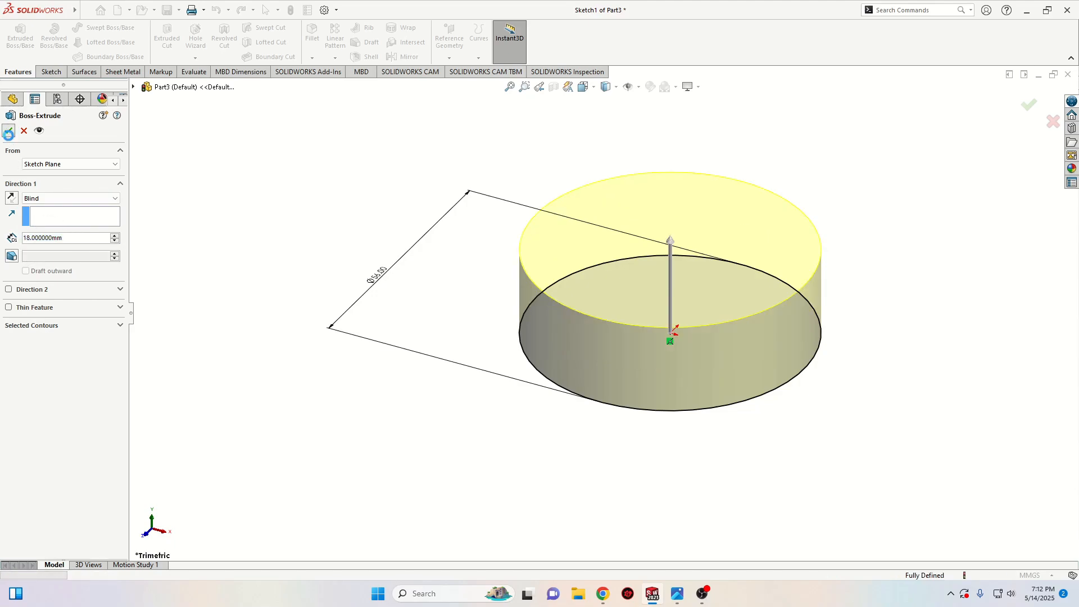
click(8, 132)
Start a sketch on the disc's underside and draw a circle about 26 mm in diameter centred on the origin.
middle_drag(301, 345, 339, 233)
click(645, 369)
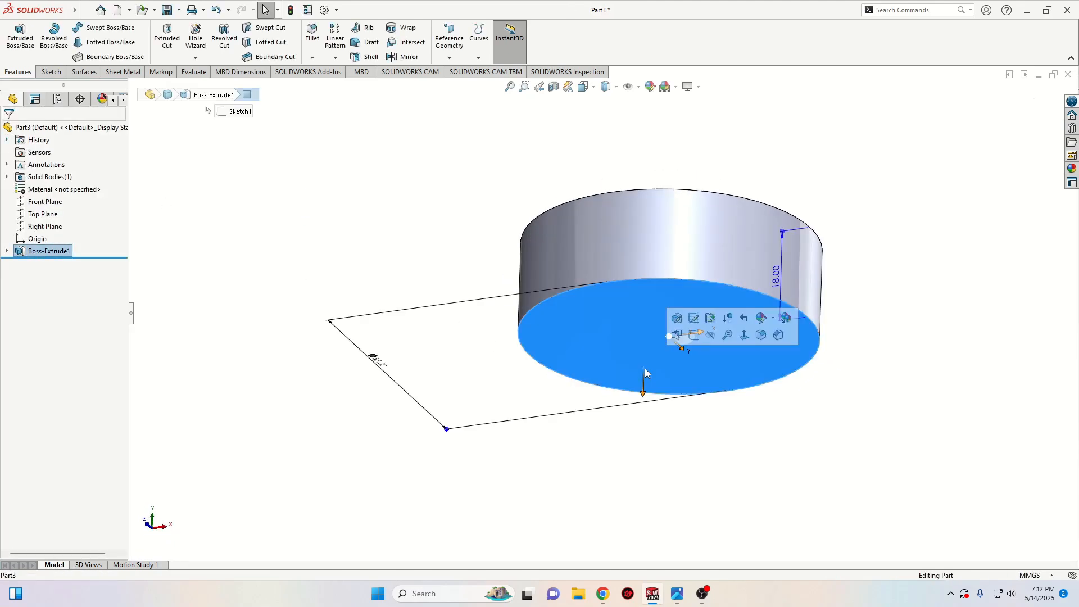
click(697, 335)
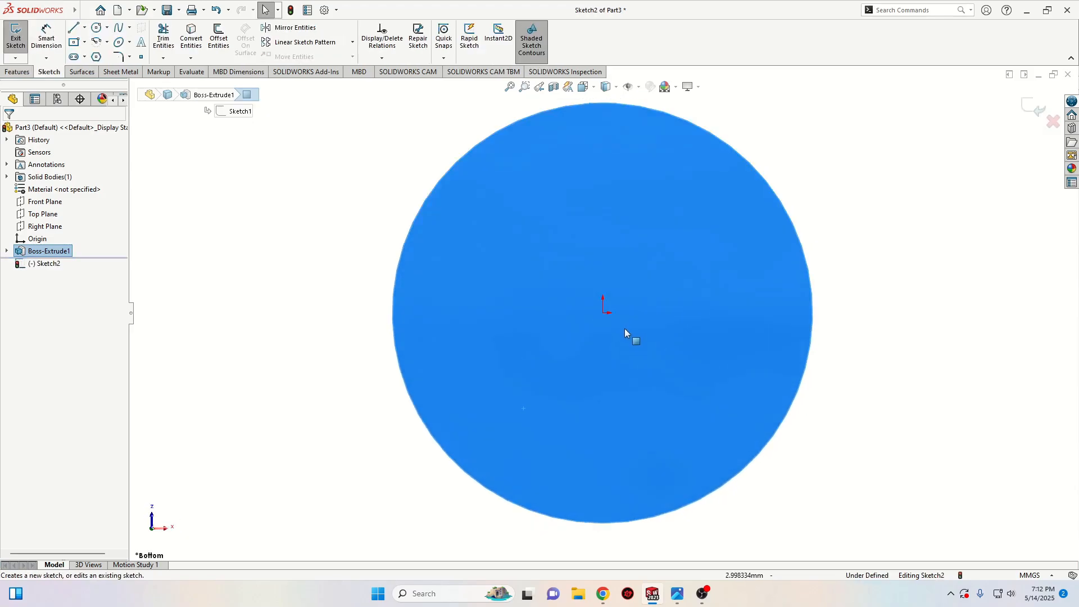
click(97, 27)
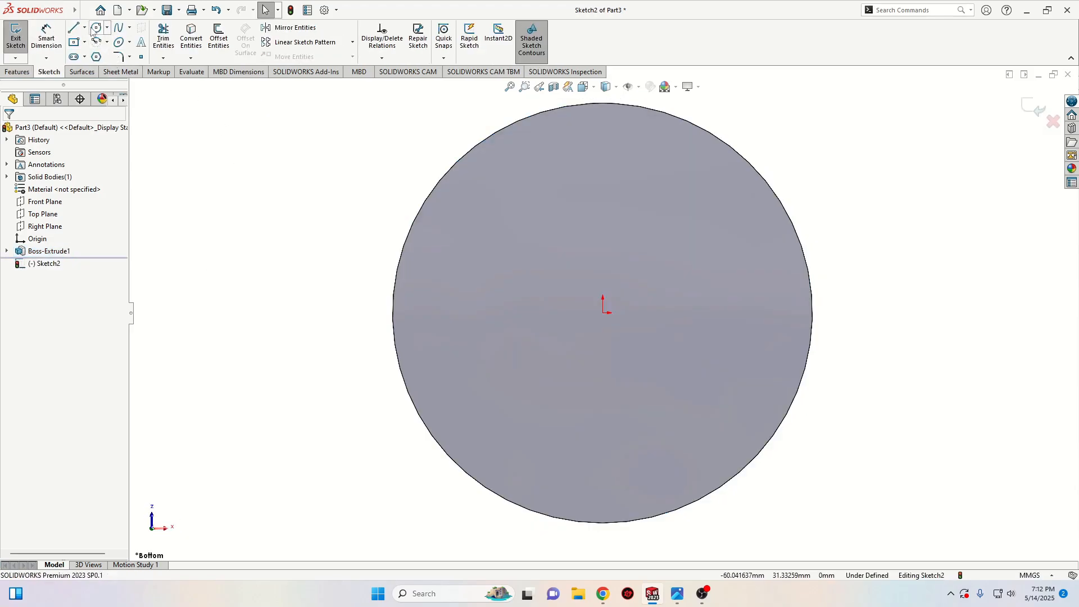
click(602, 313)
click(514, 350)
key(Escape)
scroll(370, 366, up, 2)
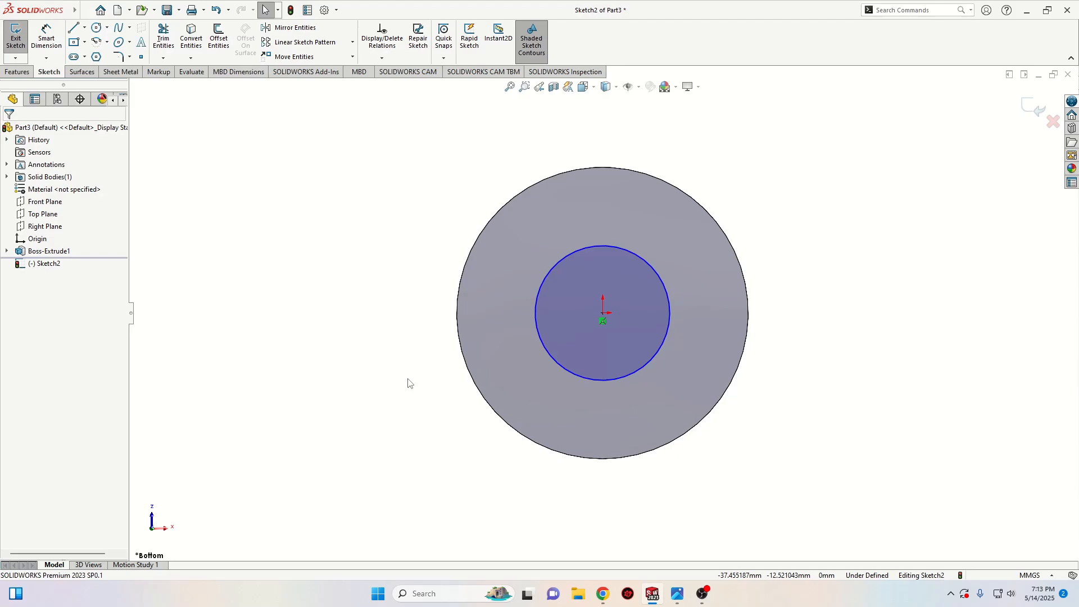
Dimension the underside circle's diameter to 28 mm.
click(46, 36)
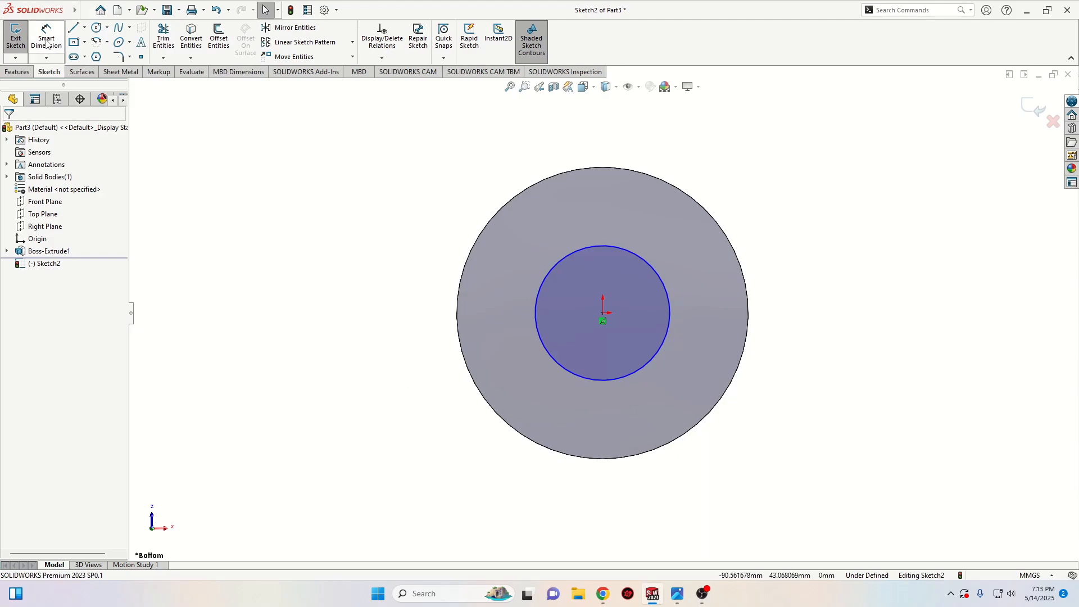
click(534, 331)
click(395, 302)
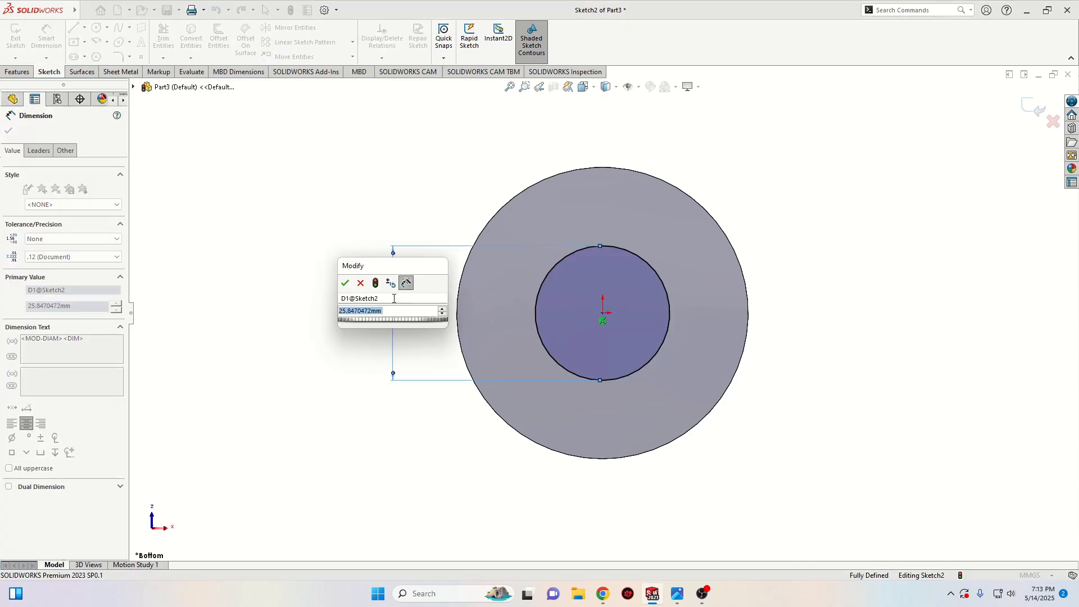
text(28)
key(Return)
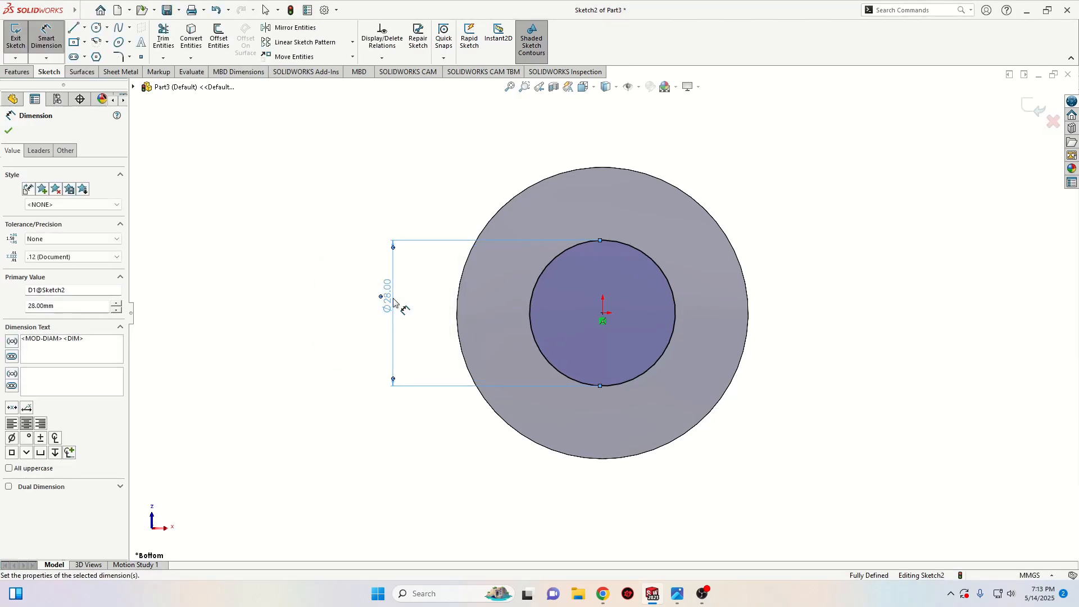
click(13, 74)
click(8, 131)
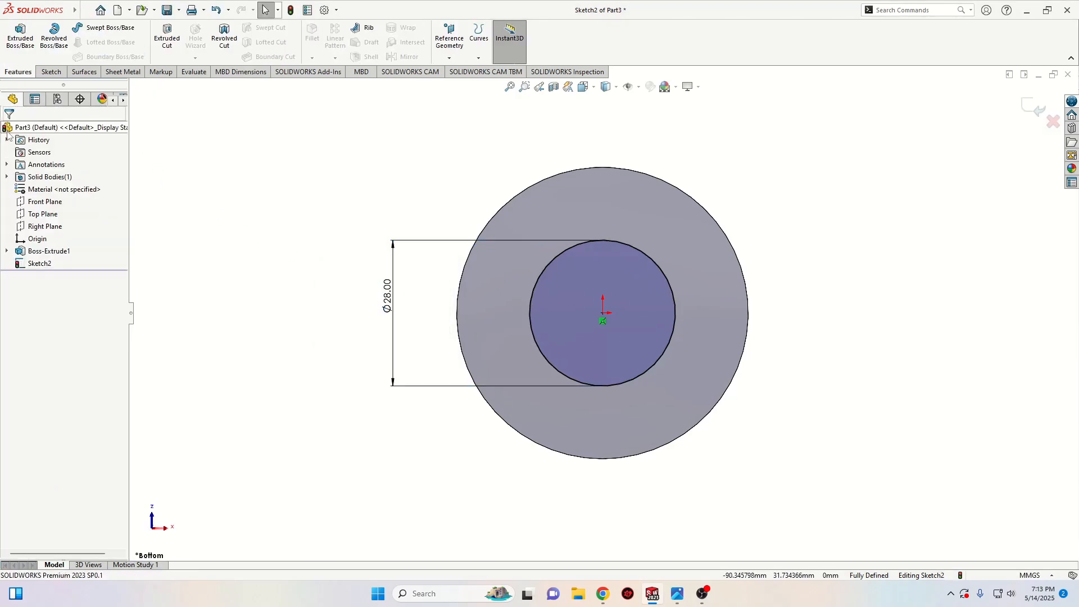
Start a boss extrusion of the underside's 28 mm circle with the Offset From Surface end condition.
click(21, 35)
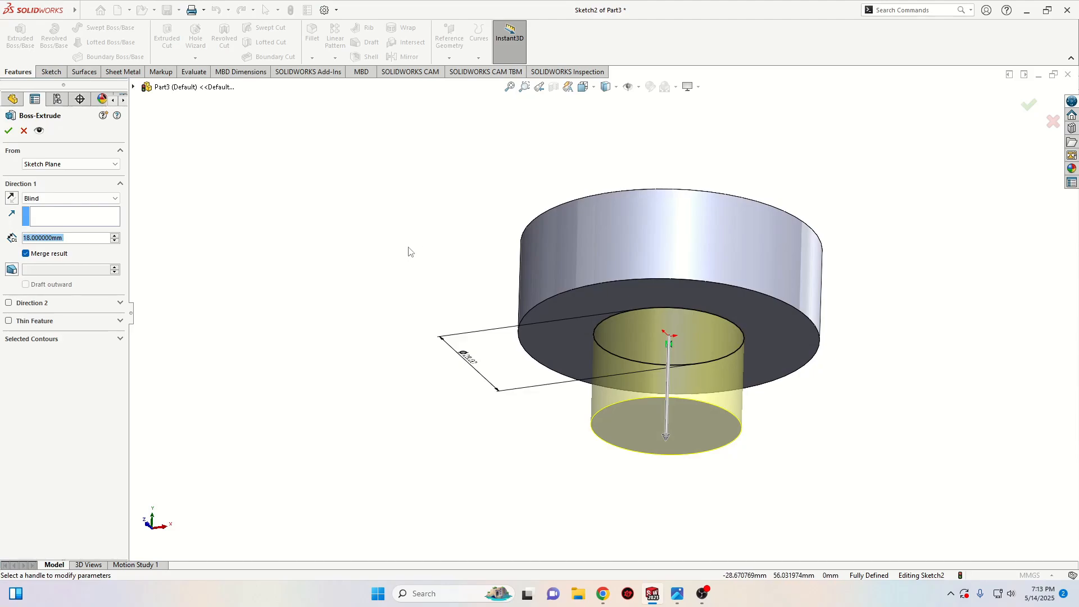
middle_drag(429, 344, 386, 397)
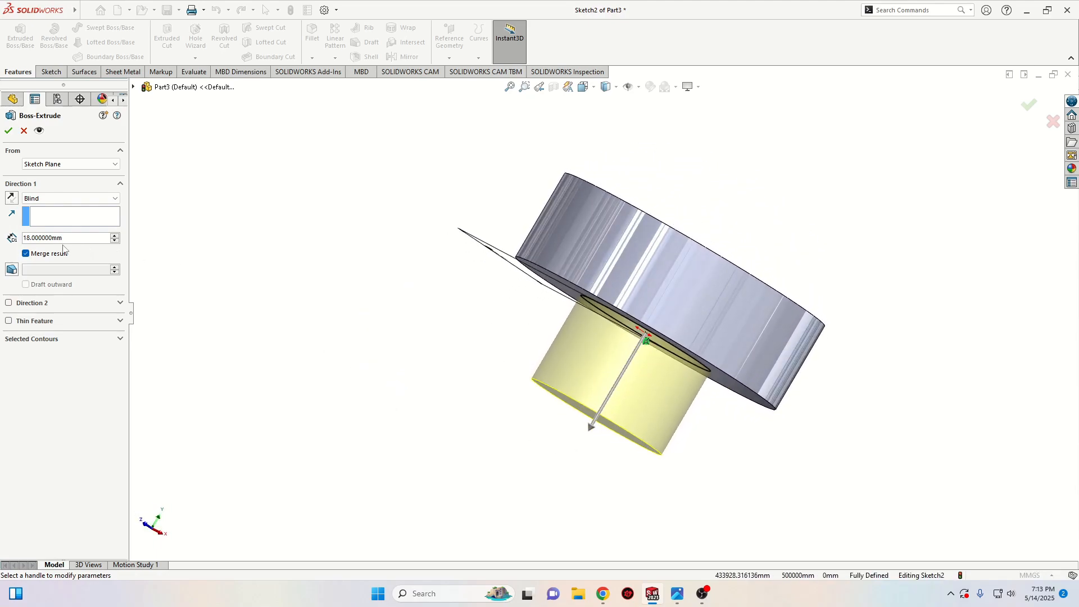
middle_drag(278, 303, 281, 255)
click(75, 199)
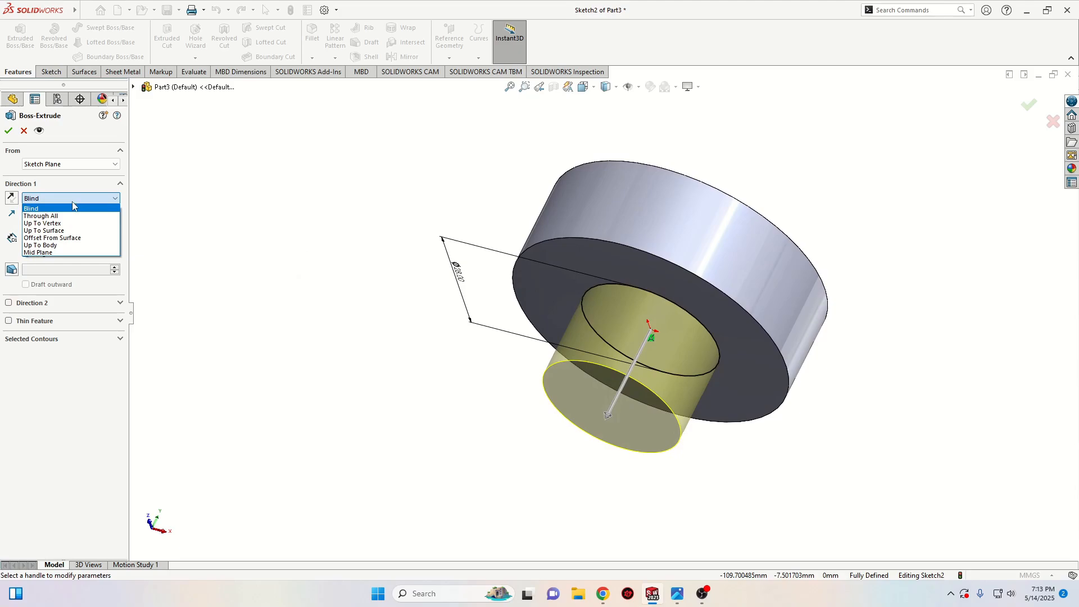
click(77, 239)
click(674, 285)
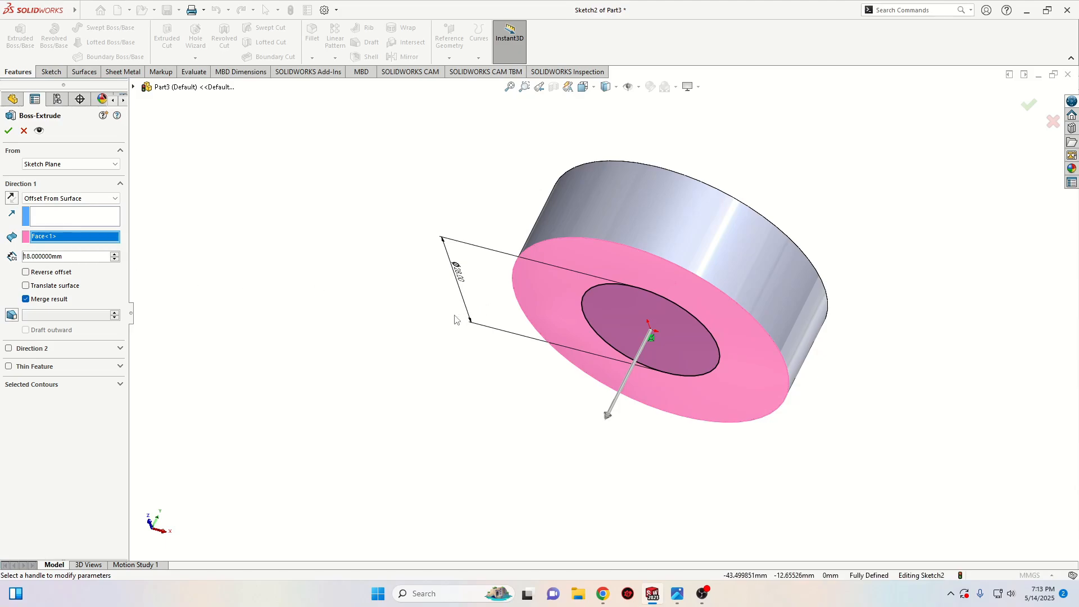
middle_drag(454, 325, 440, 354)
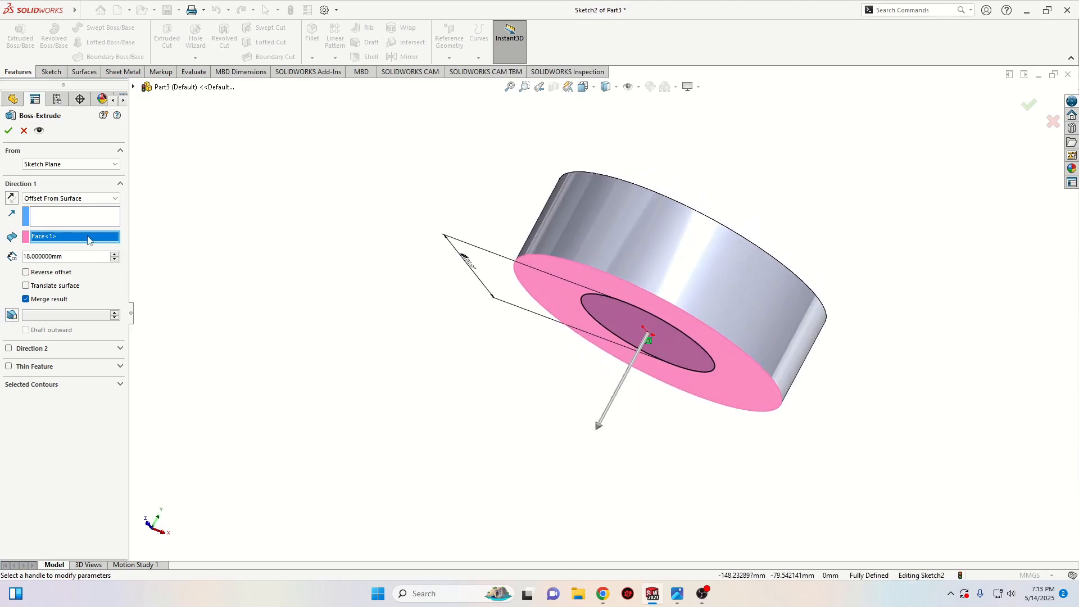
right_click(87, 236)
click(128, 259)
Extrude the hub away from the disc, ending 35 mm offset from the disc's opposite flat face.
mouse_move(489, 275)
middle_down()
mouse_move(532, 323)
mouse_move(486, 284)
mouse_move(498, 270)
middle_up()
click(684, 240)
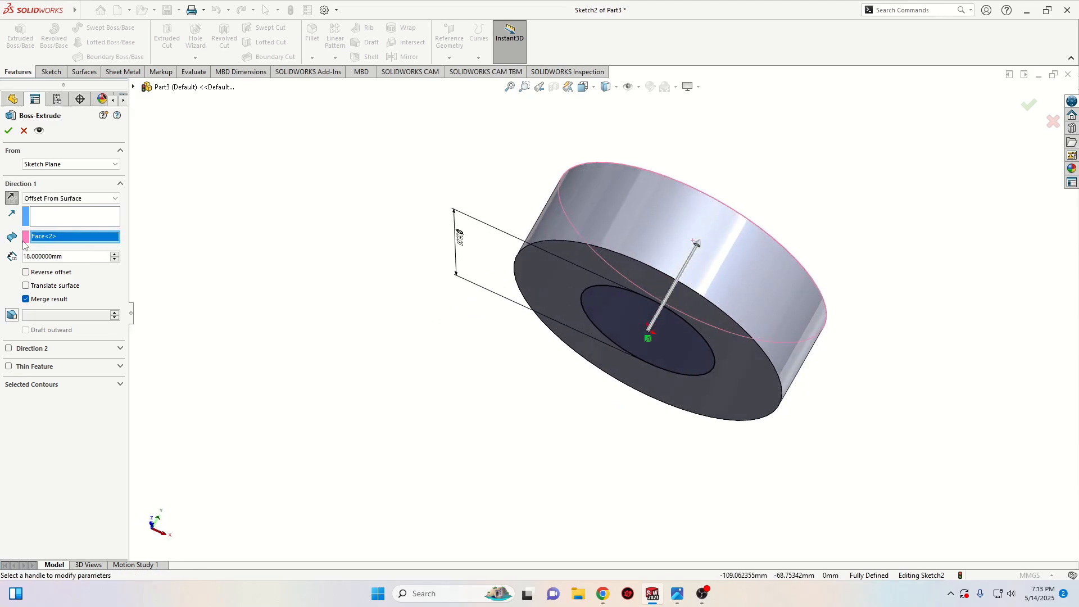
double_click(66, 257)
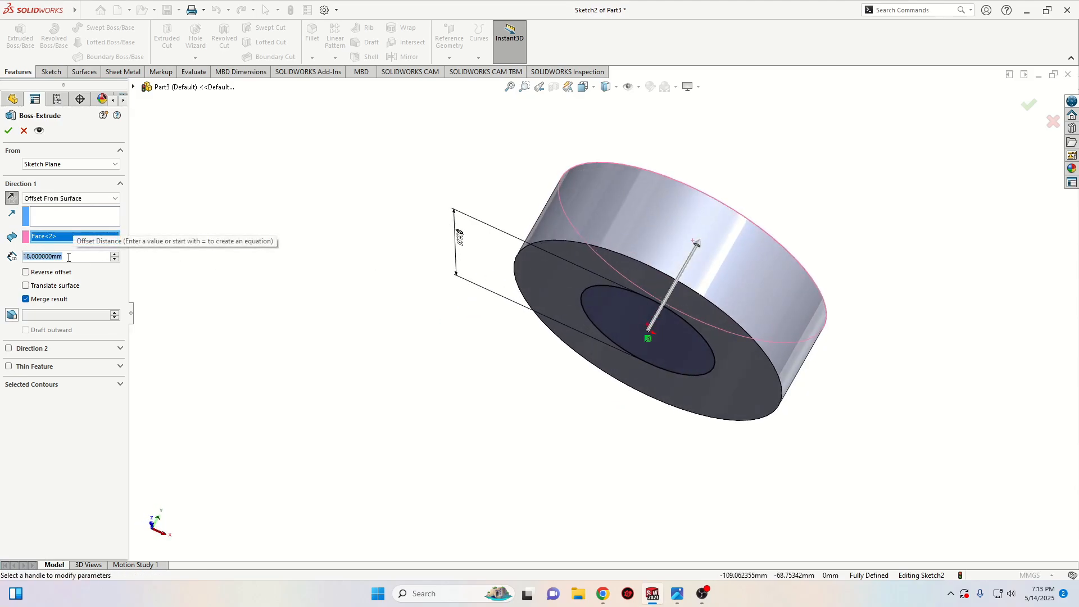
text(35)
key(Return)
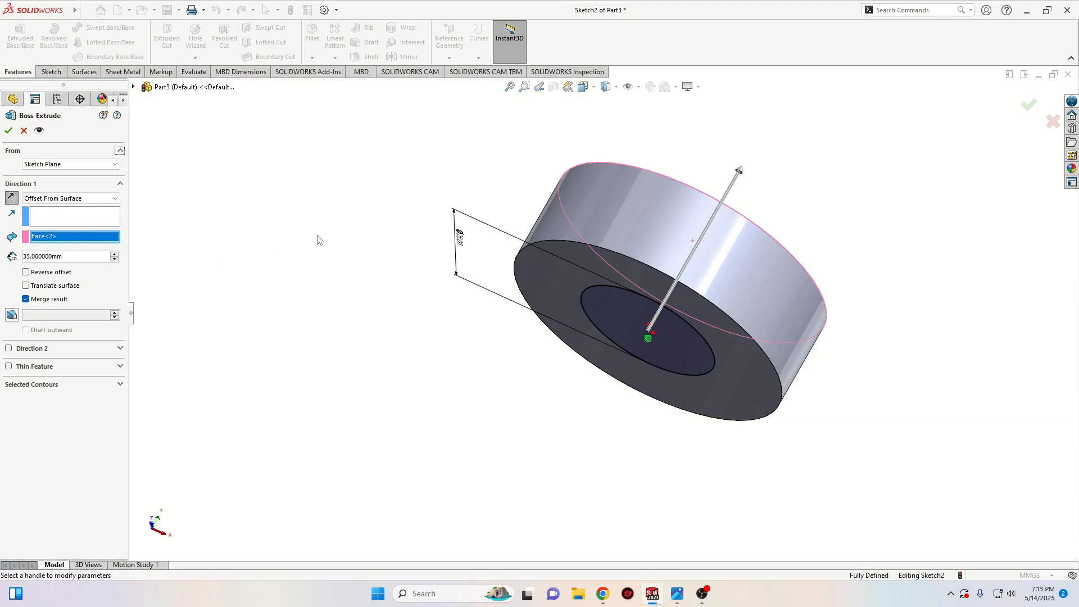
middle_drag(344, 266, 313, 298)
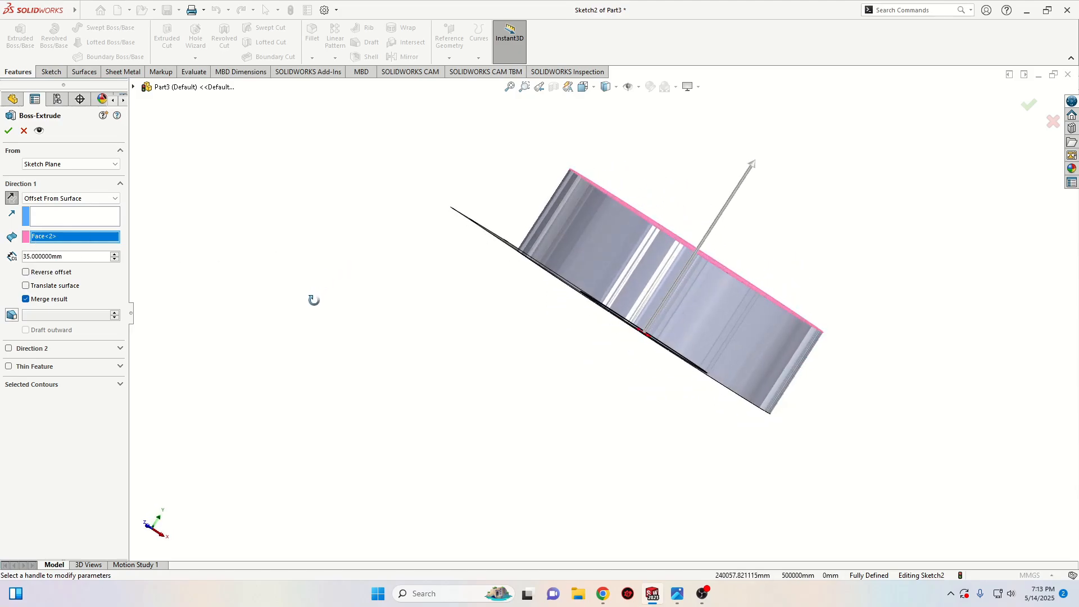
click(15, 199)
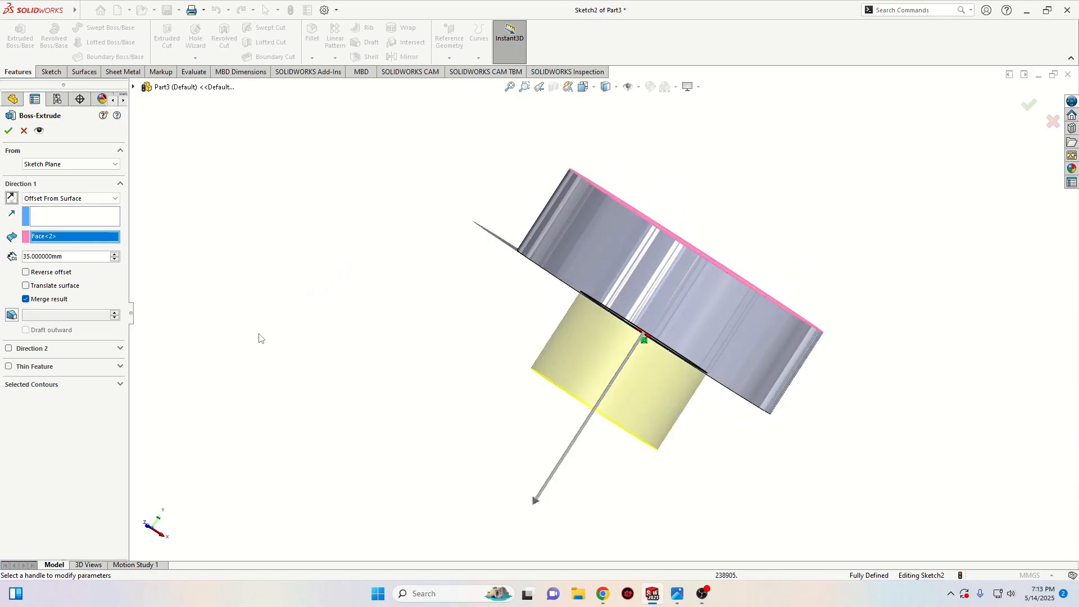
middle_drag(259, 335, 304, 288)
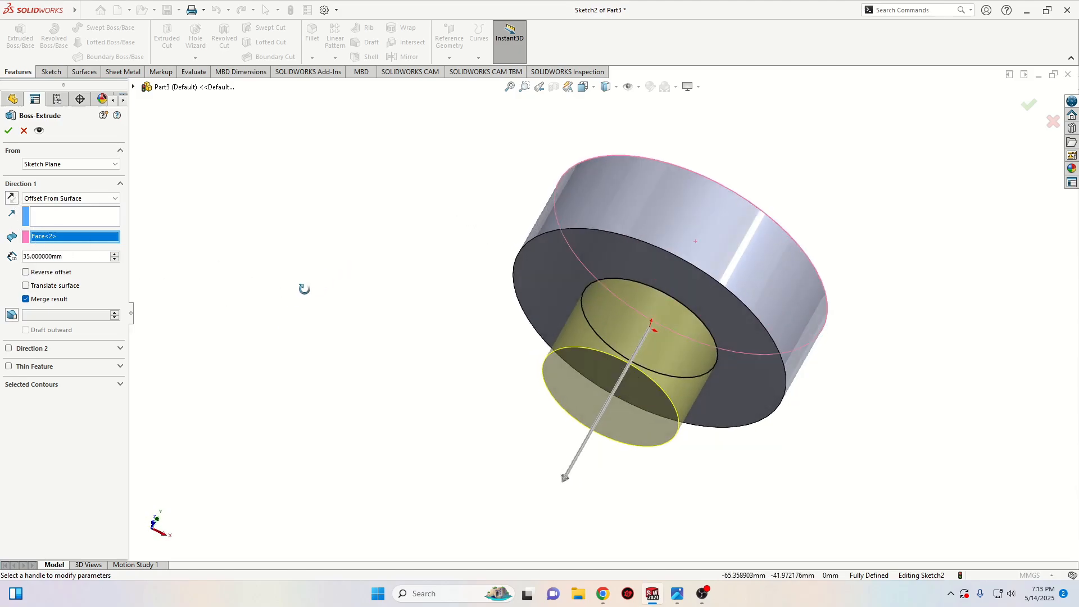
click(8, 131)
Measure the distance between the hub's end face and the disc's underside.
middle_drag(349, 335, 373, 366)
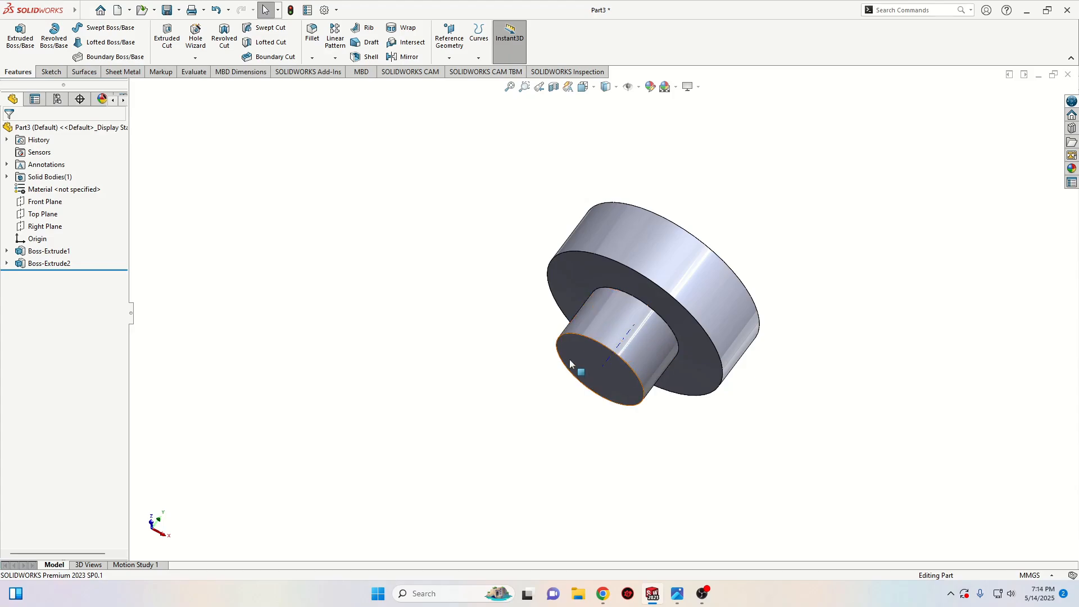
ctrl+middle_drag(569, 359, 481, 386)
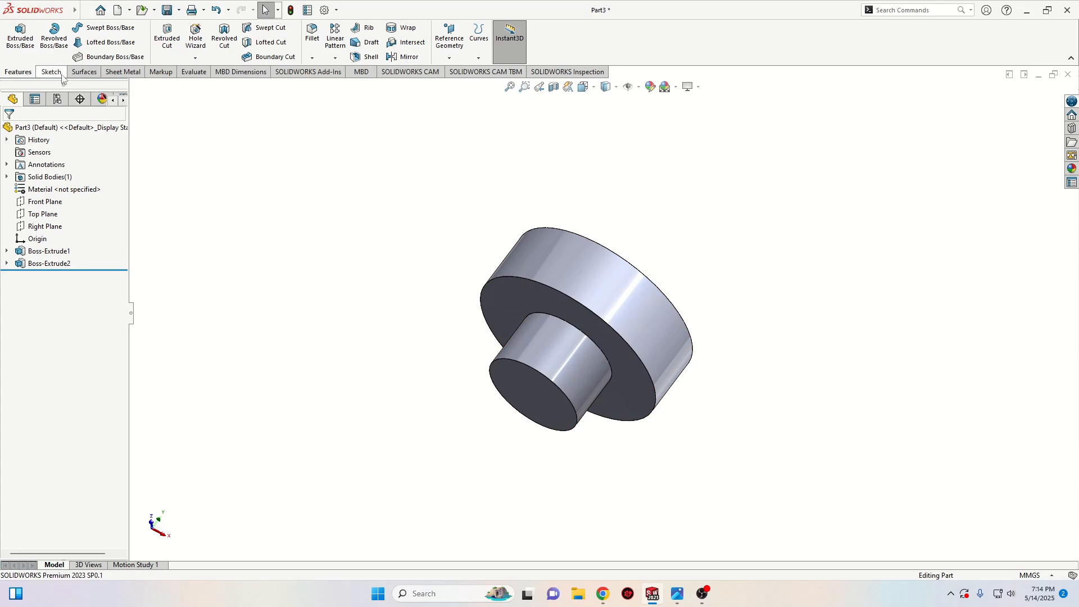
click(193, 72)
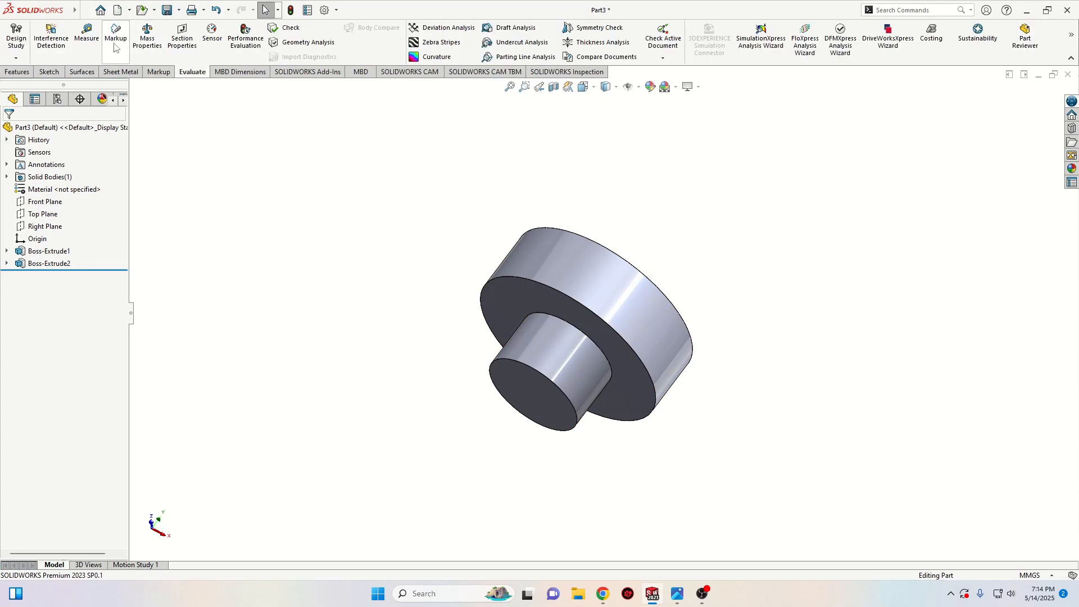
click(86, 35)
click(518, 388)
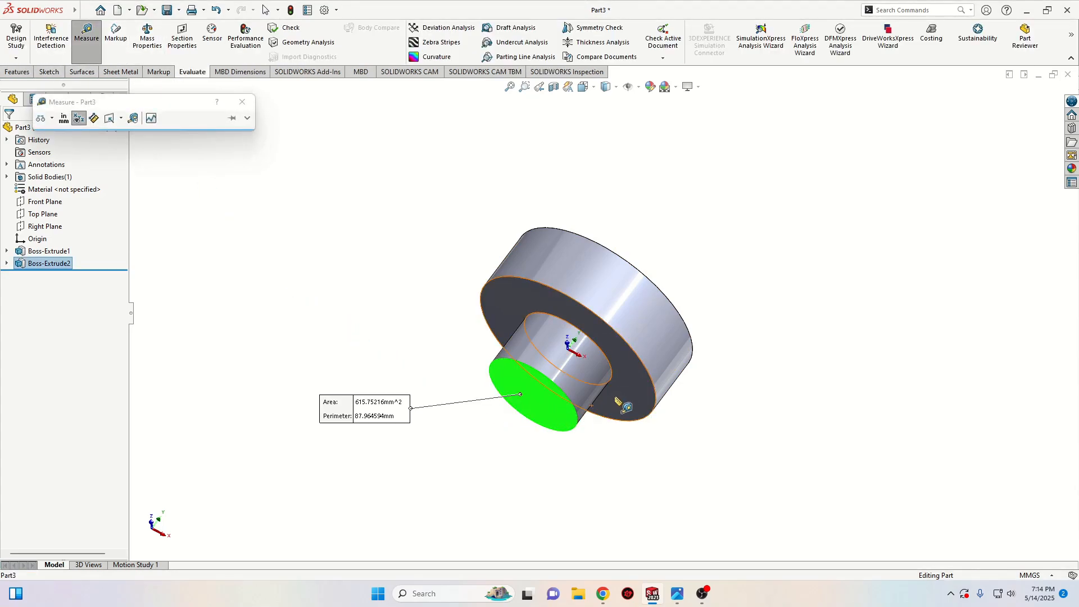
click(637, 389)
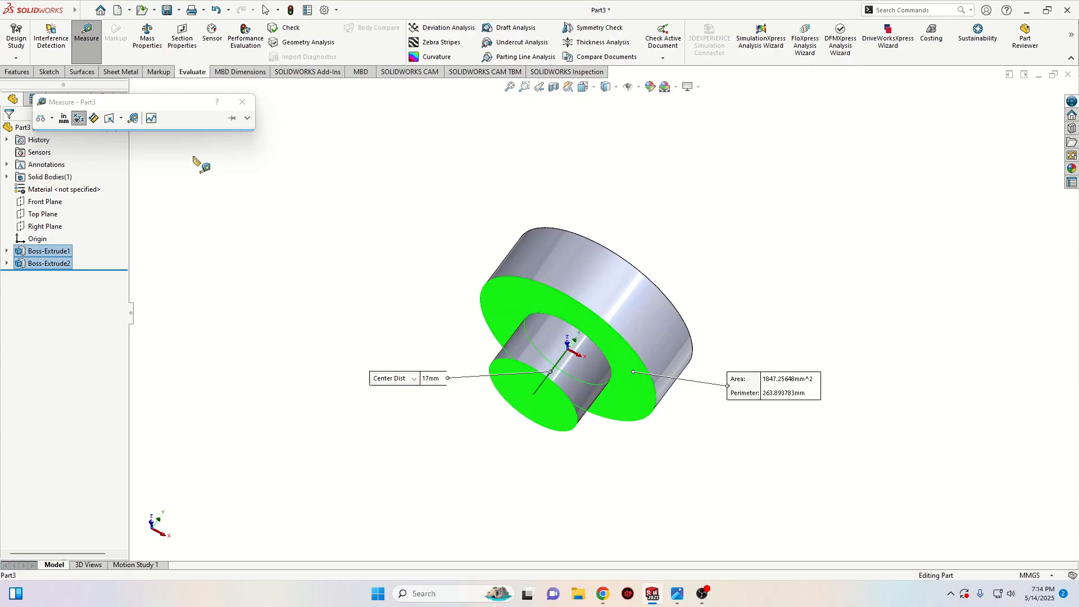
click(243, 107)
Set up a Hole Wizard plain hole in ANSI Metric drill size Ø10.0 with a blind depth of 18 mm.
middle_drag(337, 276, 425, 234)
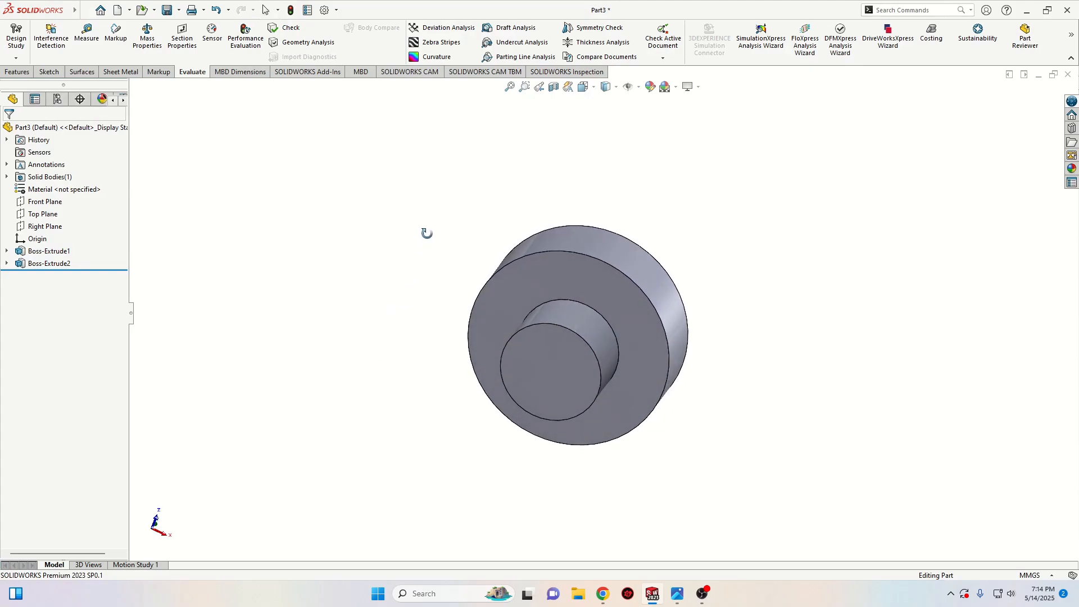
mouse_move(550, 372)
middle_down()
mouse_move(530, 481)
mouse_move(551, 359)
middle_up()
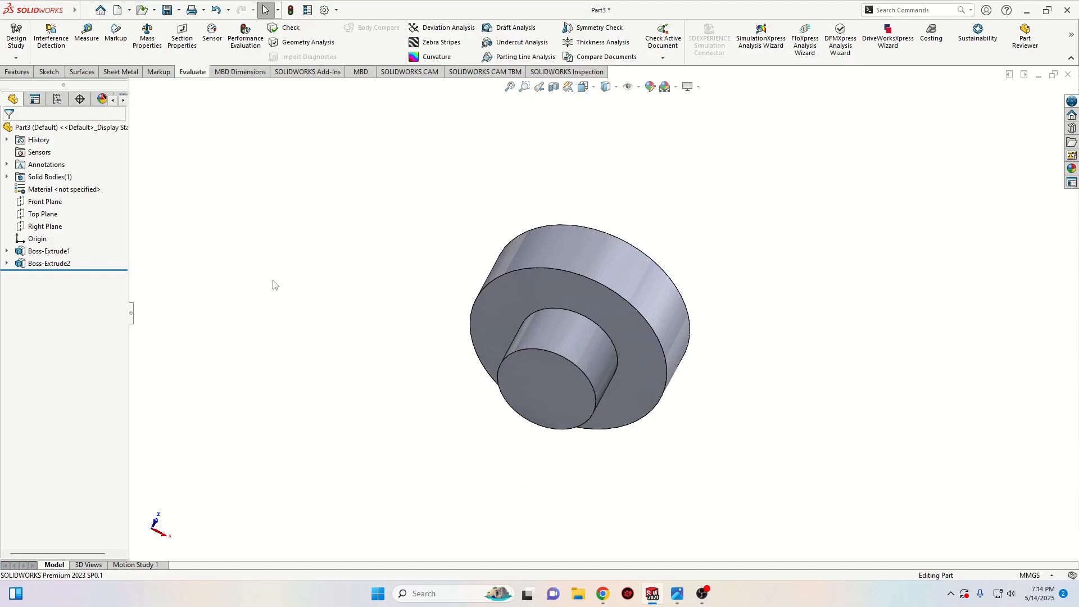
click(17, 72)
click(195, 37)
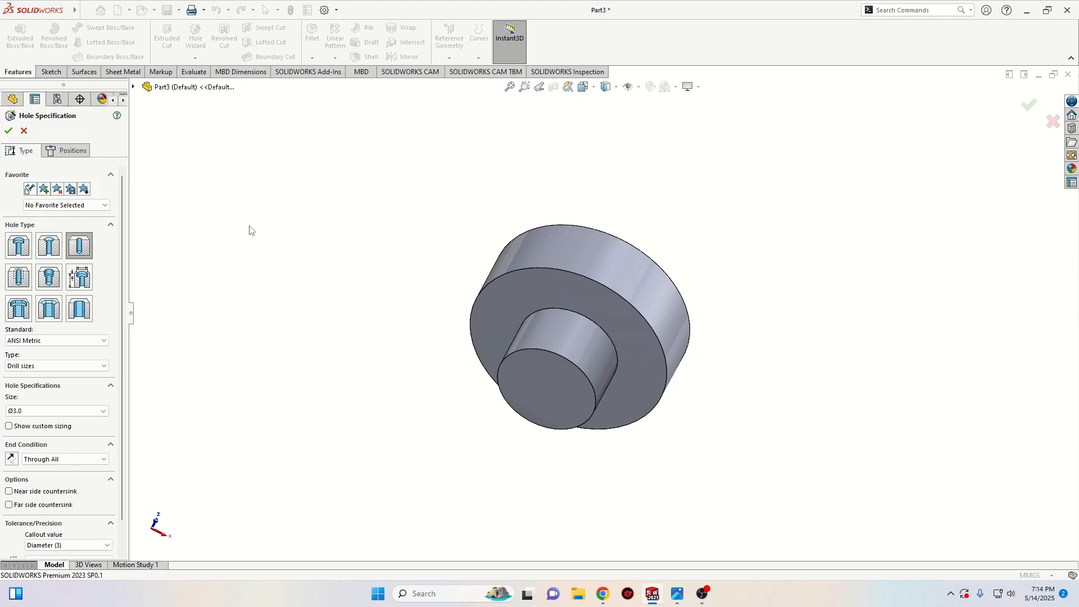
click(77, 246)
click(58, 412)
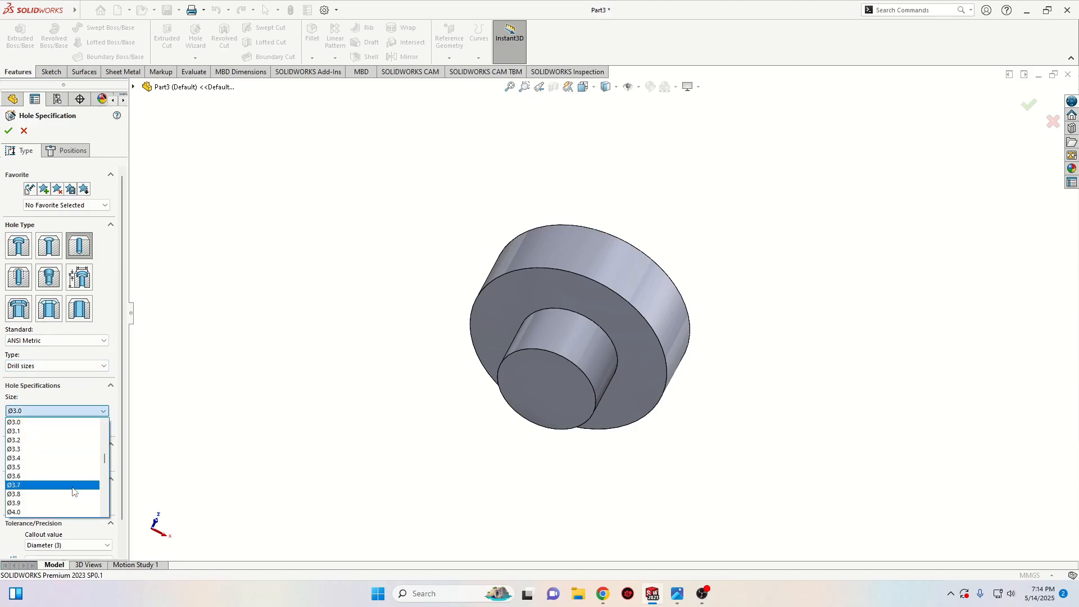
scroll(67, 494, down, 11)
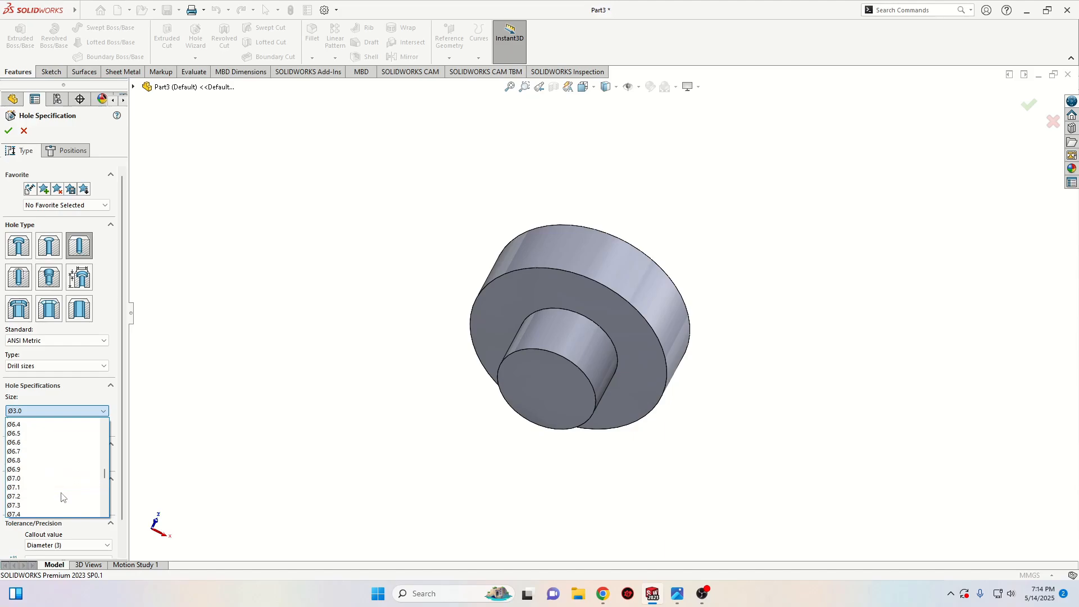
scroll(62, 497, down, 10)
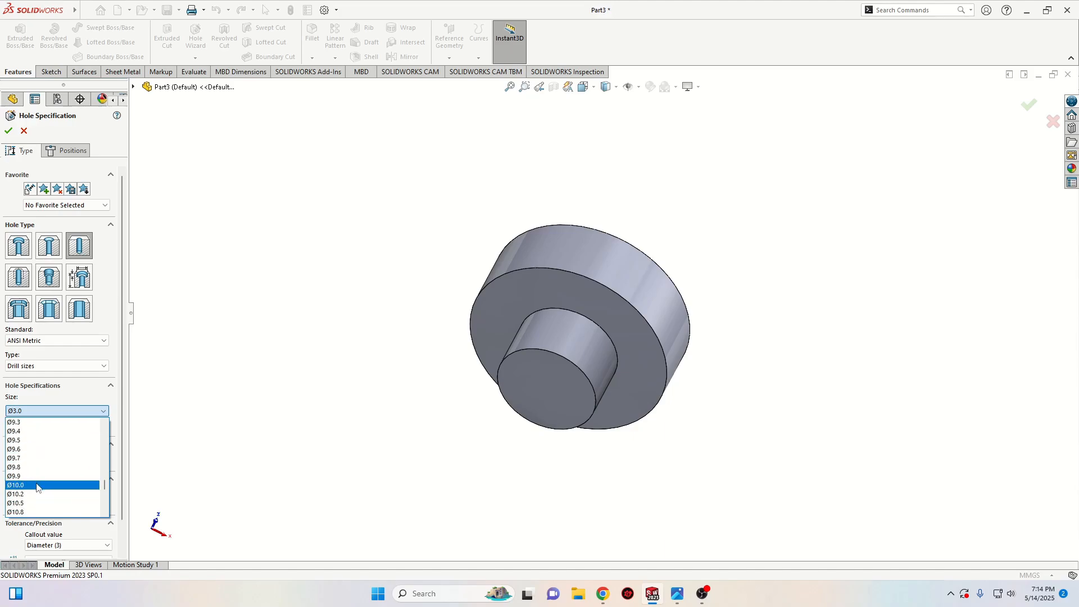
click(37, 486)
click(79, 460)
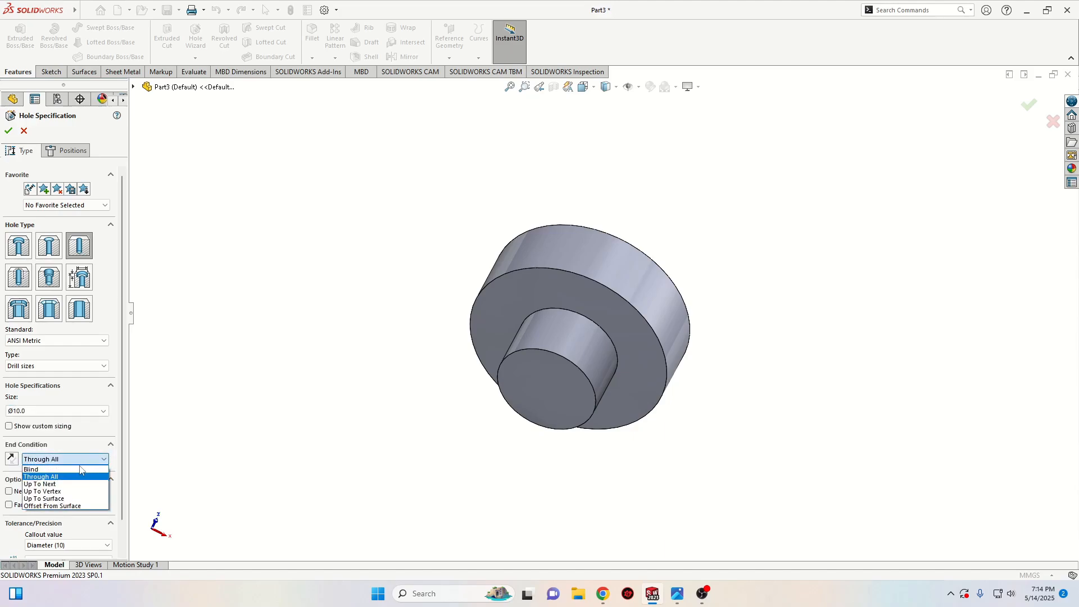
click(70, 469)
click(76, 473)
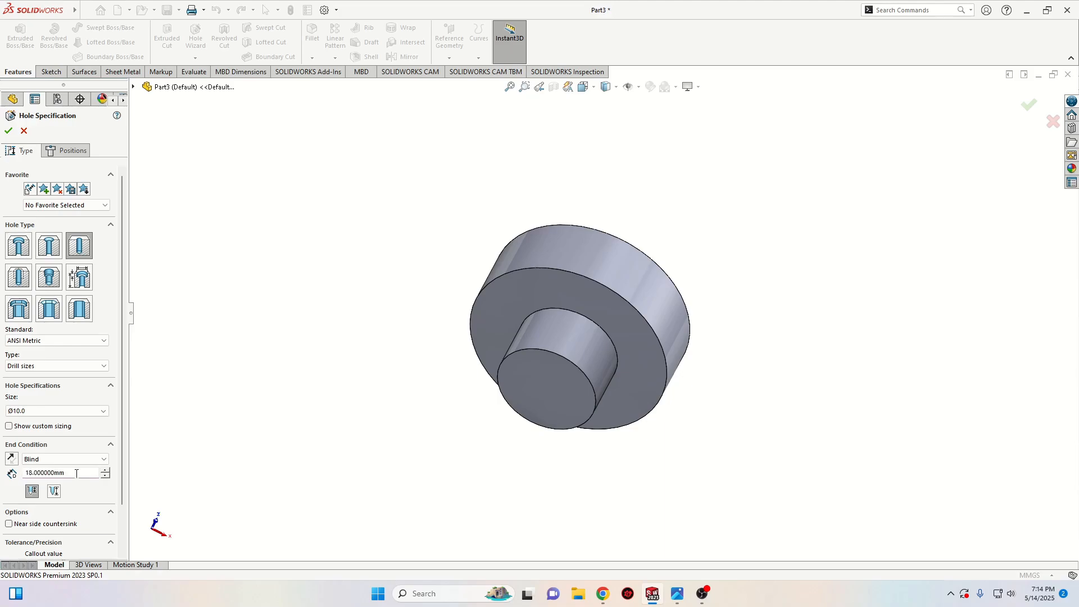
Place the hole on the hub's end face using a 3D sketch, make its point concentric with the hub edge, and finish the hole.
click(69, 151)
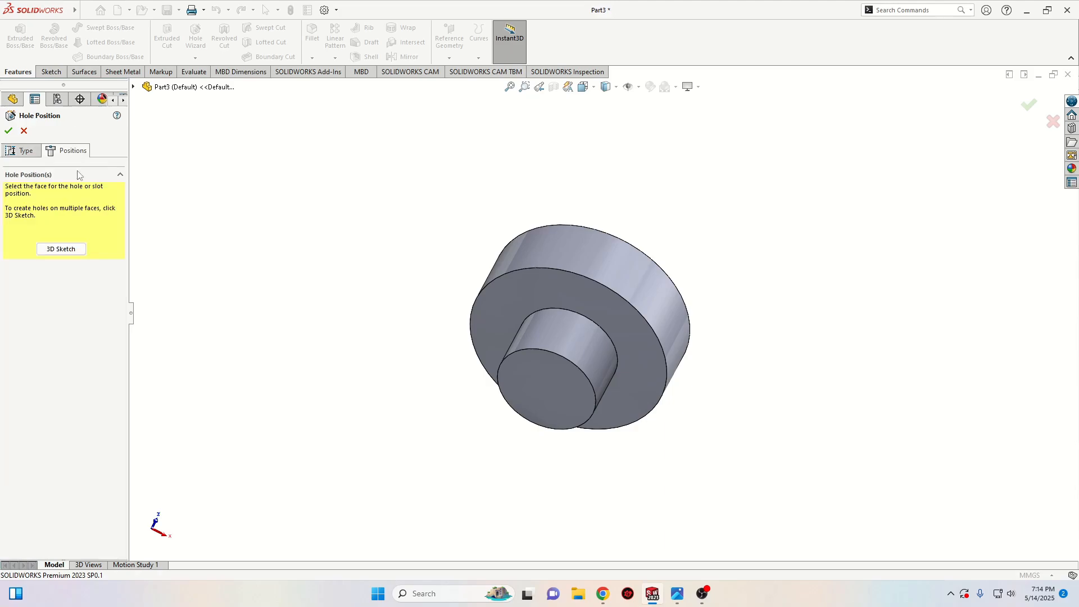
click(60, 249)
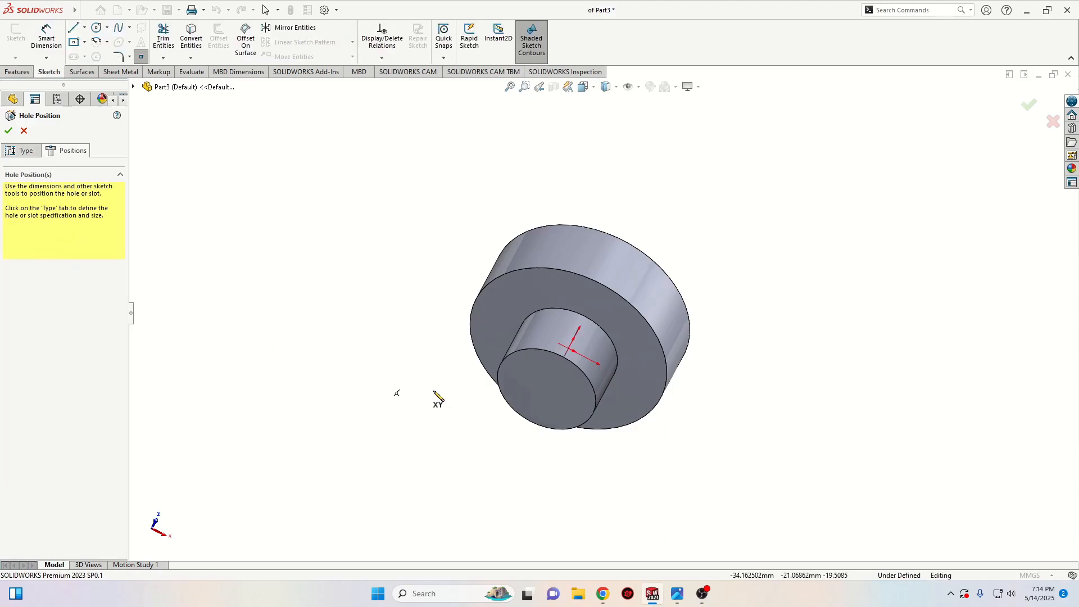
click(544, 399)
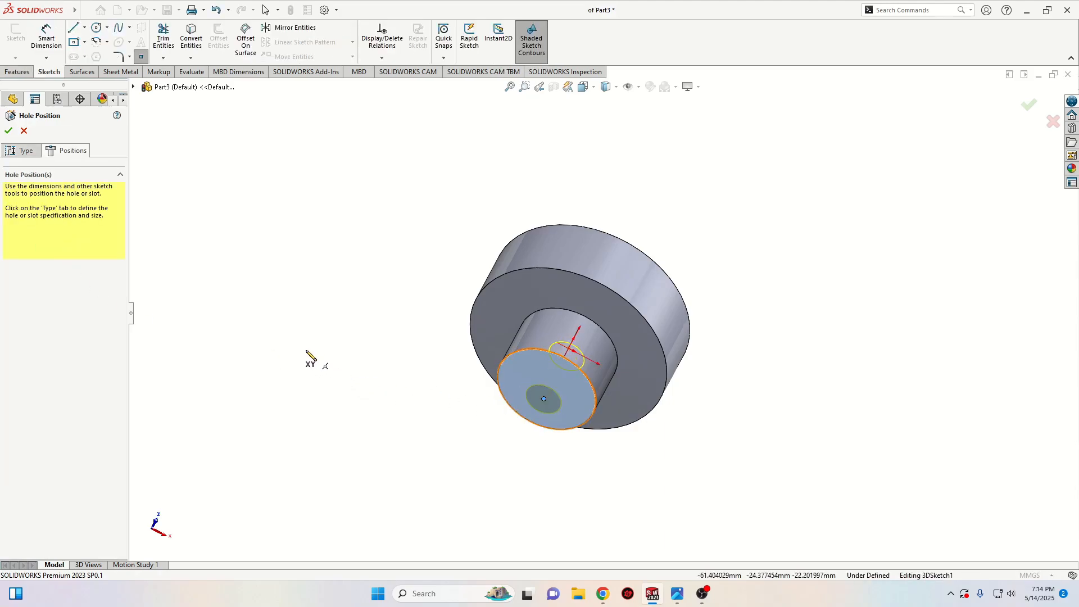
middle_drag(383, 413, 409, 306)
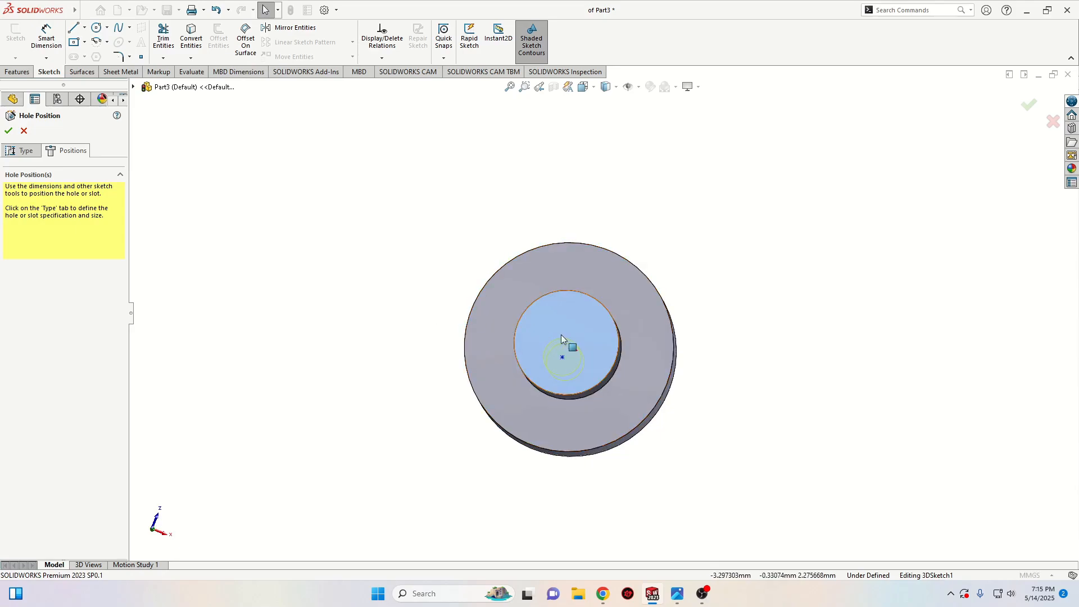
scroll(561, 336, down, 3)
click(570, 369)
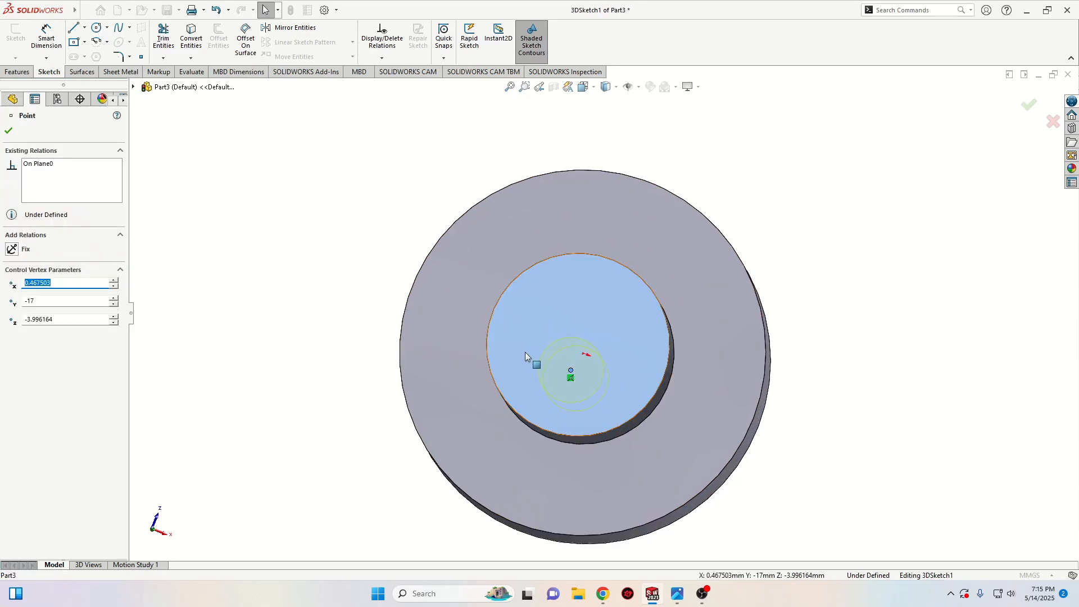
ctrl+click(489, 340)
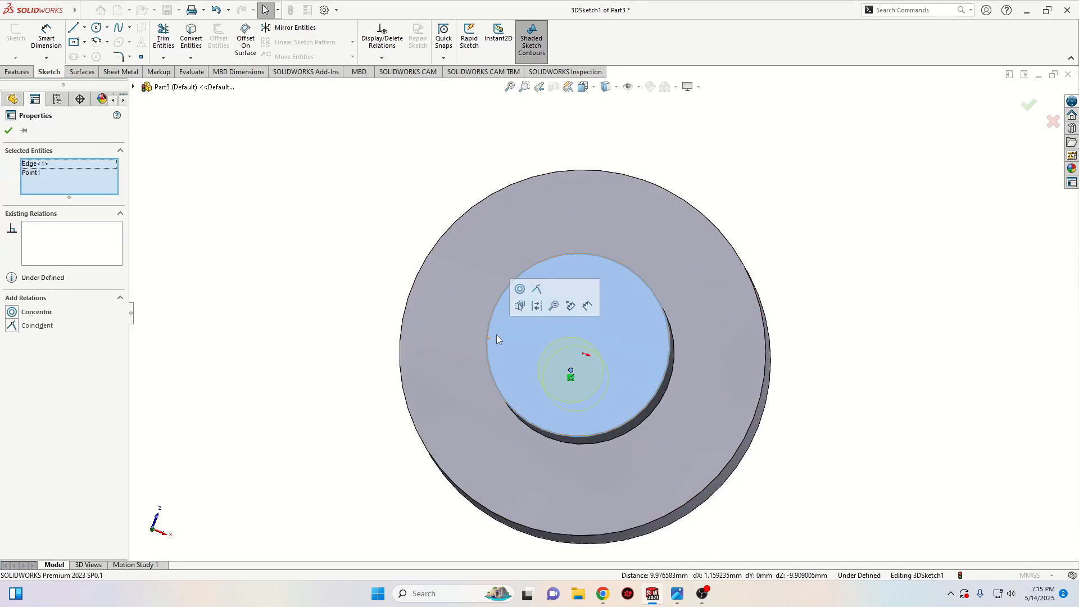
click(531, 297)
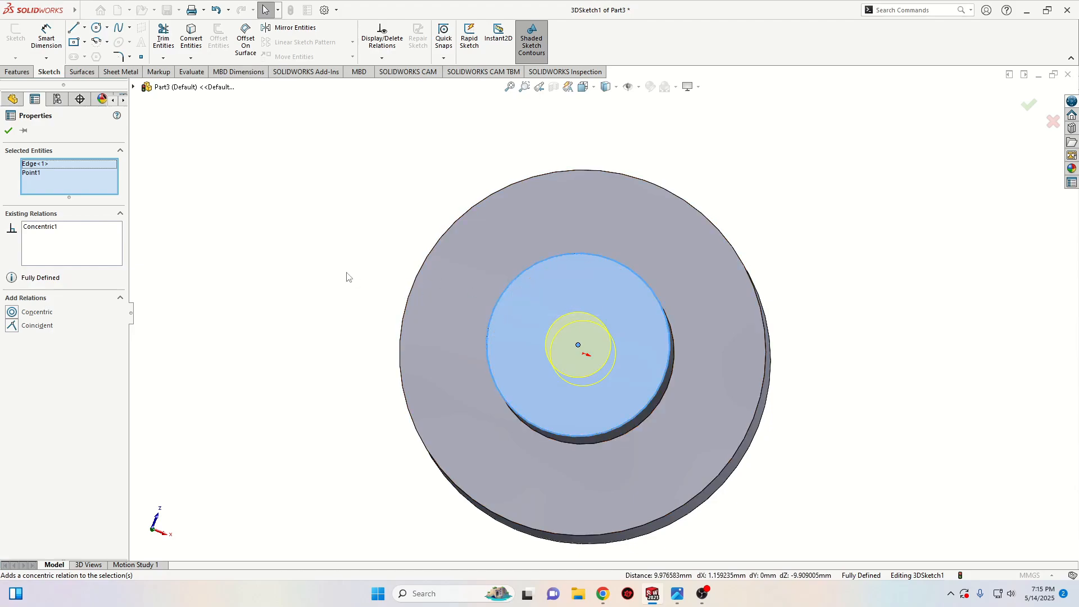
click(292, 276)
middle_drag(272, 332, 366, 370)
click(8, 130)
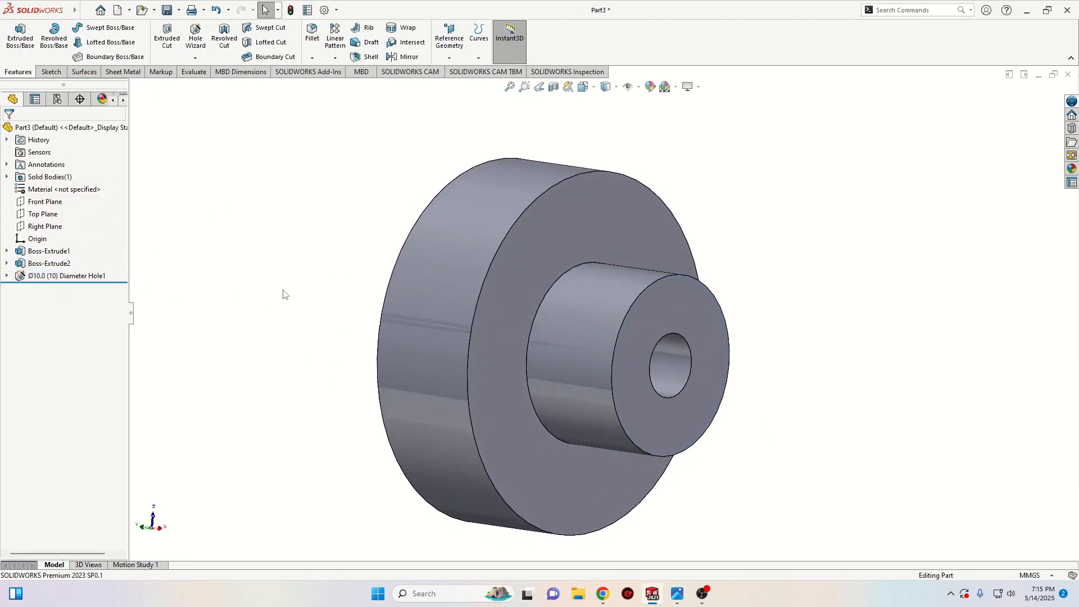
Start a sketch on the Front Plane and draw a circle about 4.8 mm in diameter on the hub, centred directly below the origin.
middle_drag(281, 294, 222, 265)
middle_drag(261, 334, 319, 446)
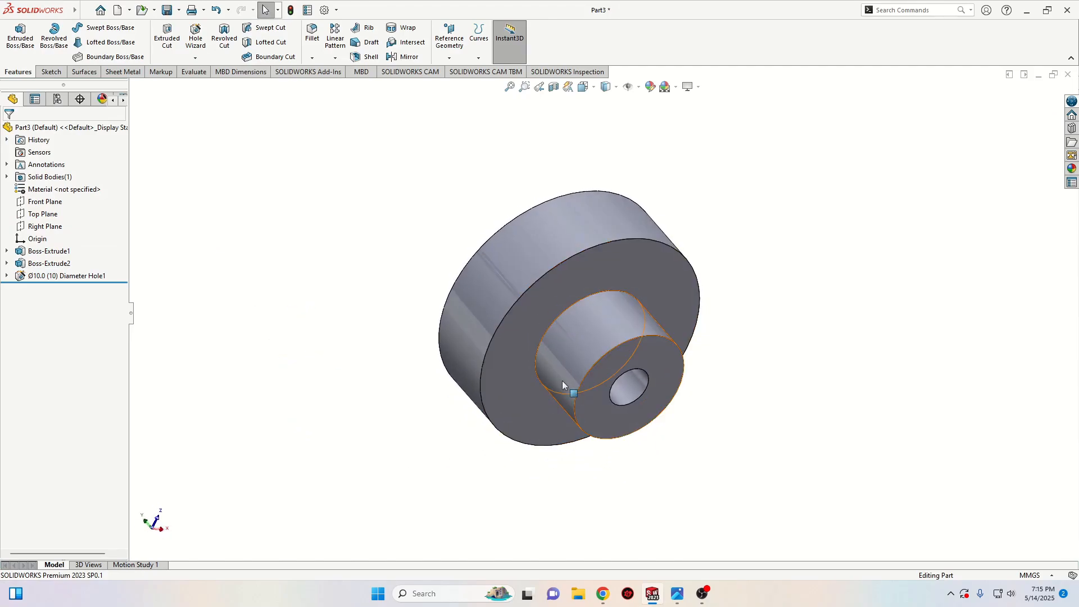
middle_drag(344, 342, 306, 367)
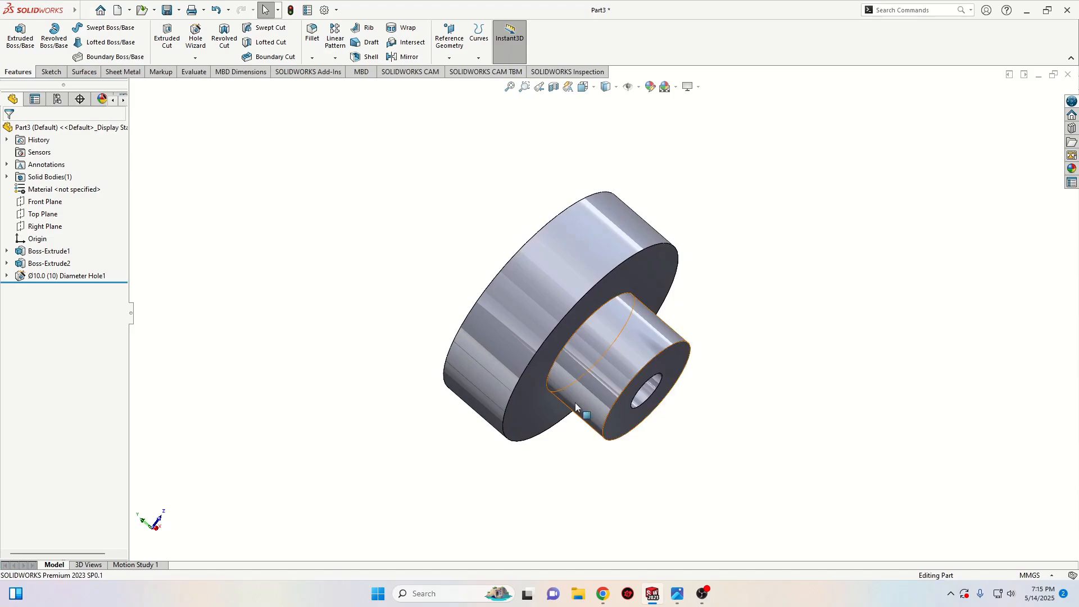
click(45, 201)
mouse_move(137, 246)
middle_down()
mouse_move(313, 393)
mouse_move(318, 352)
middle_up()
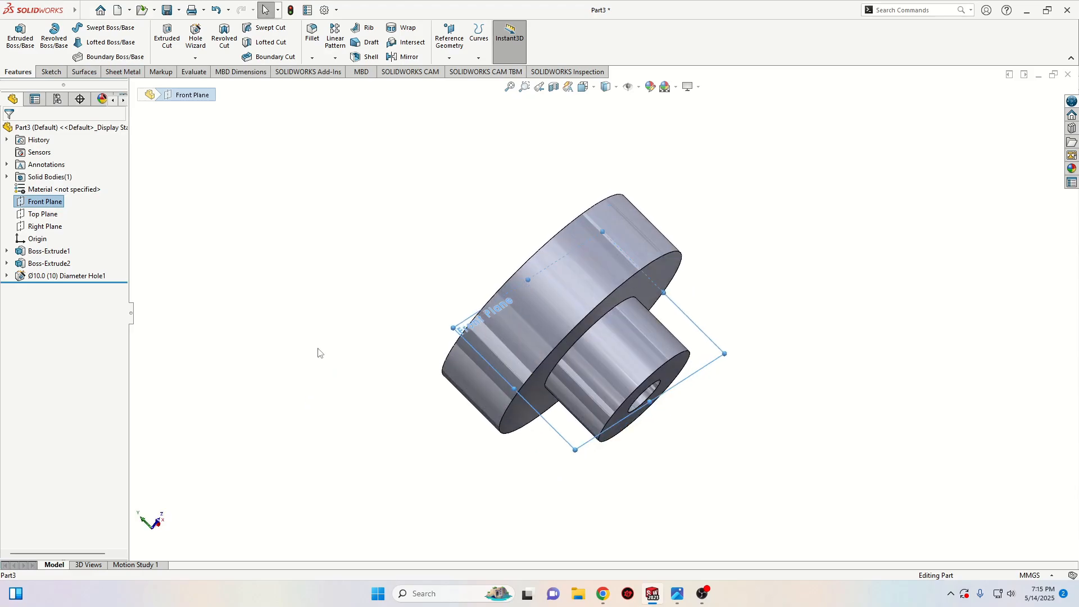
click(55, 184)
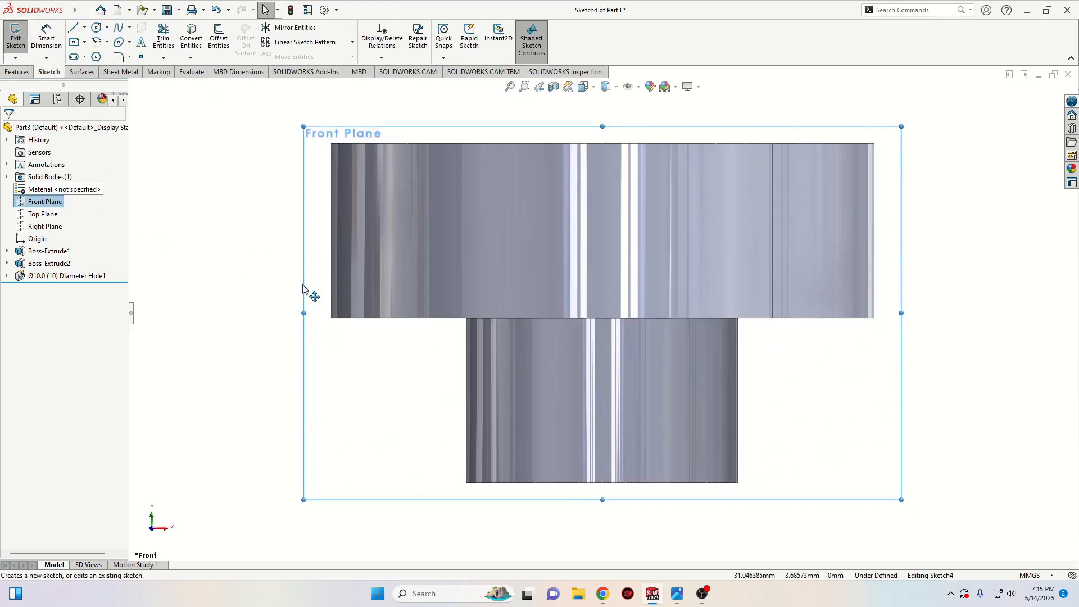
click(331, 340)
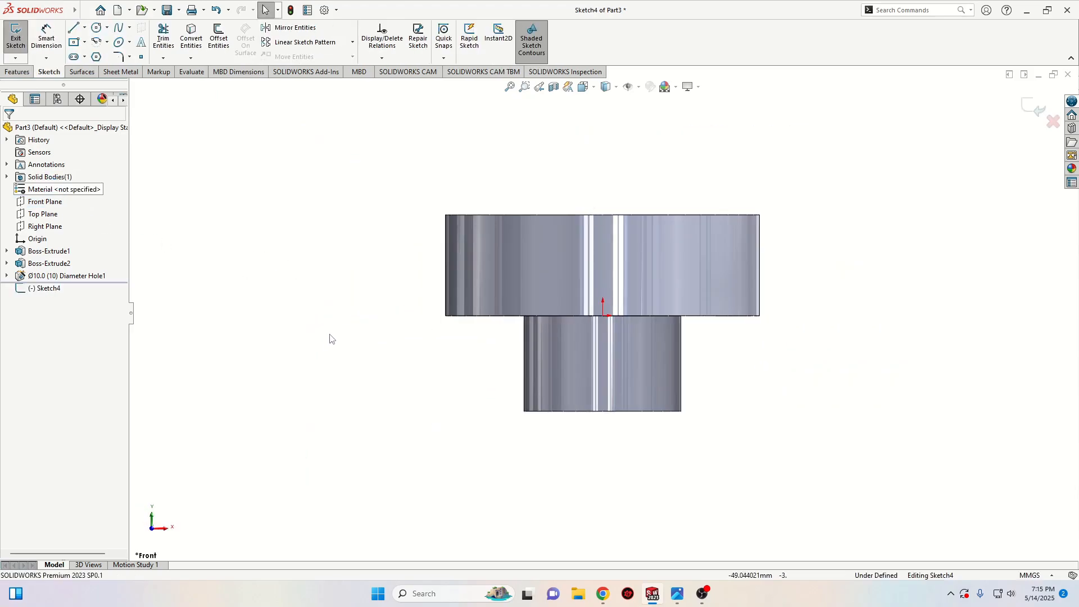
click(97, 27)
click(602, 373)
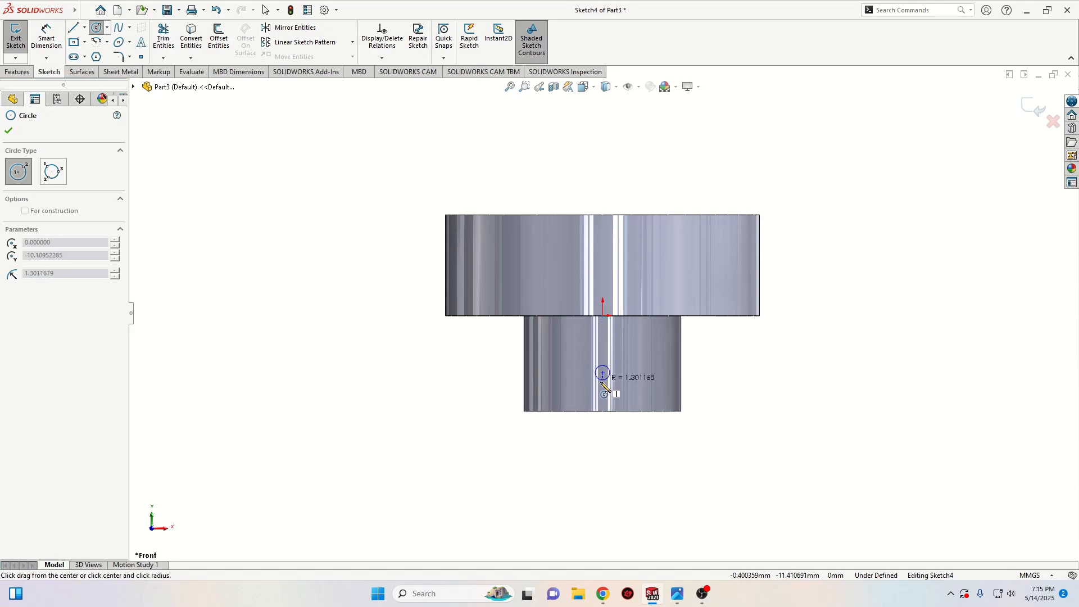
click(599, 386)
key(Escape)
ctrl+middle_drag(484, 393, 336, 388)
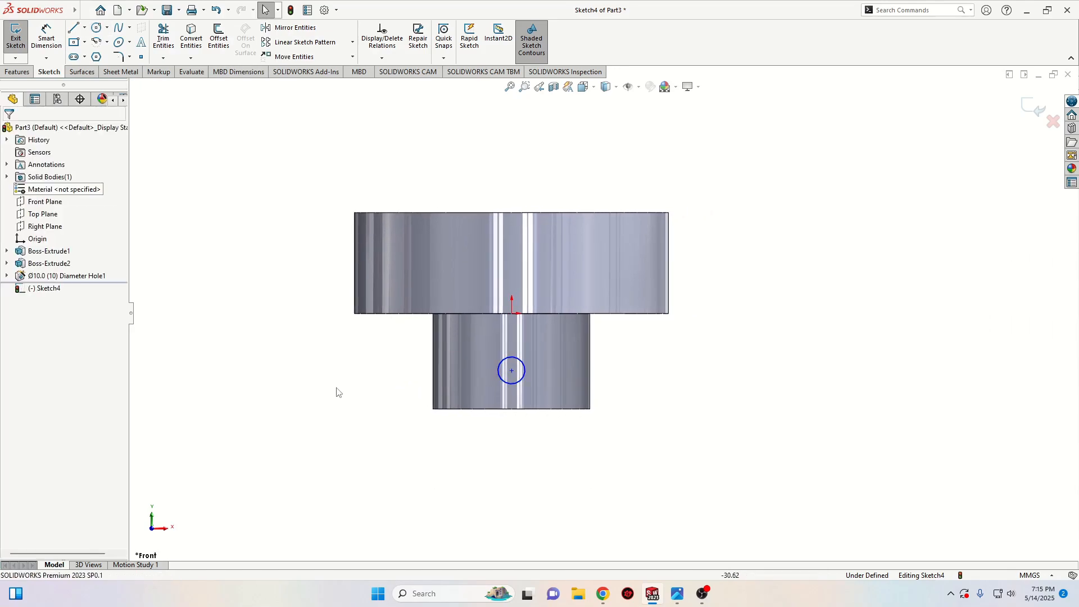
Dimension the circle's centre 10 mm from the hub's end edge.
click(47, 38)
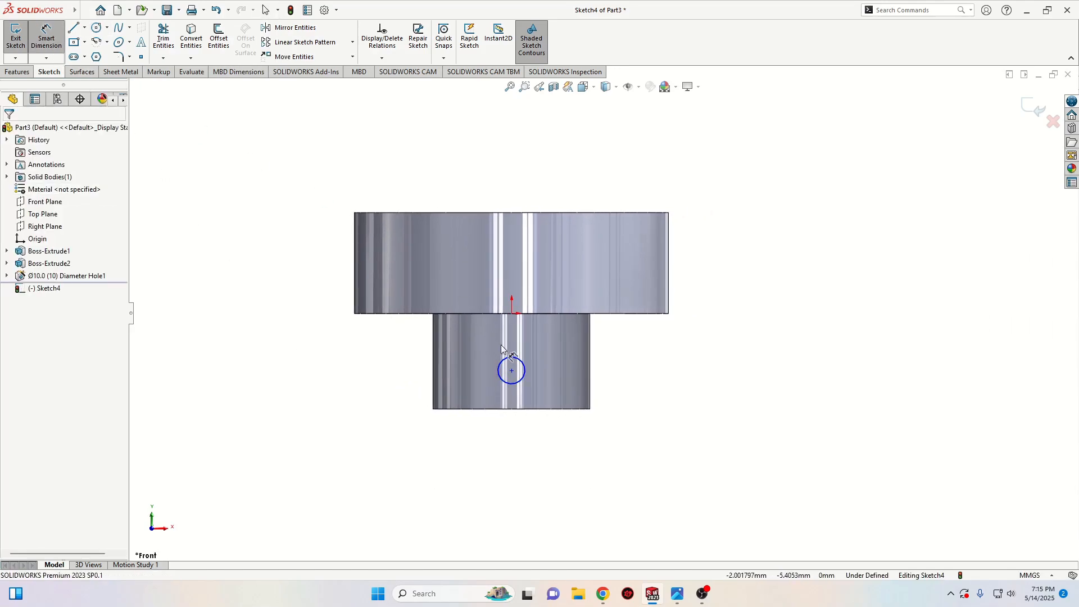
click(511, 371)
click(512, 410)
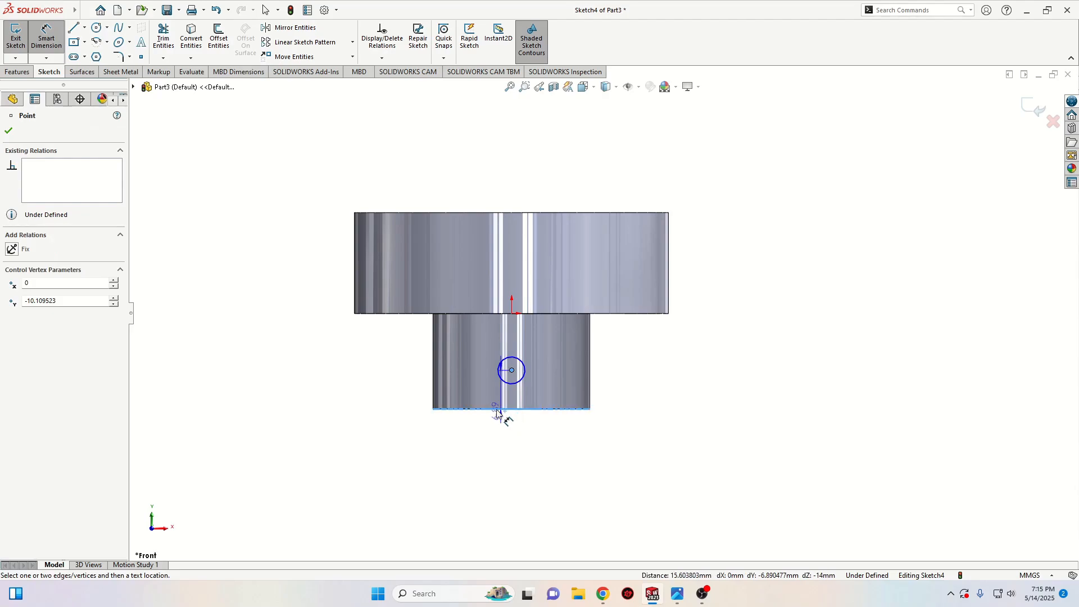
click(364, 397)
text(10)
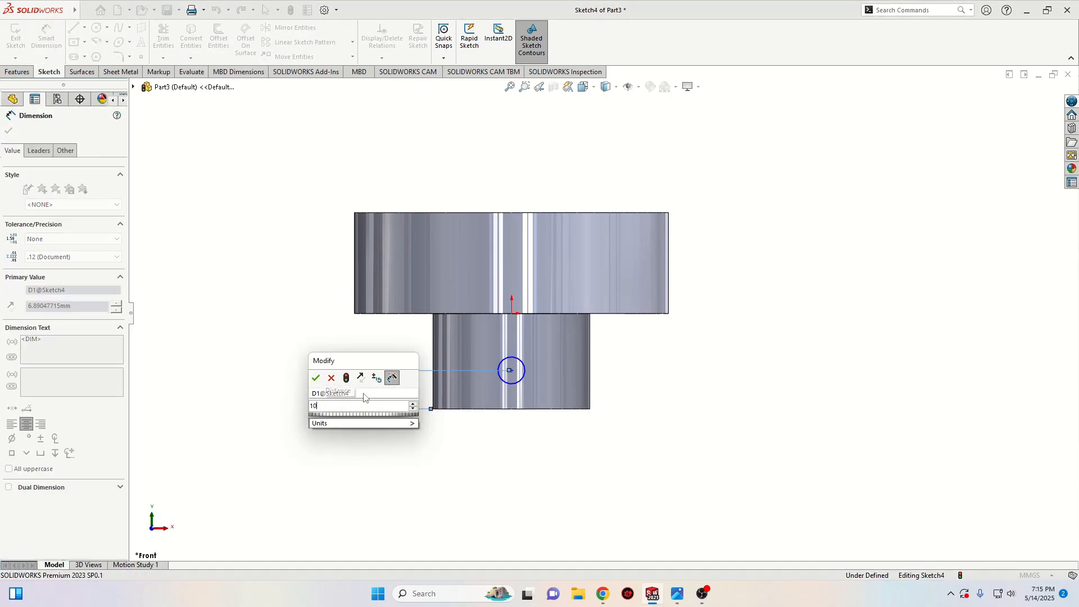
key(Return)
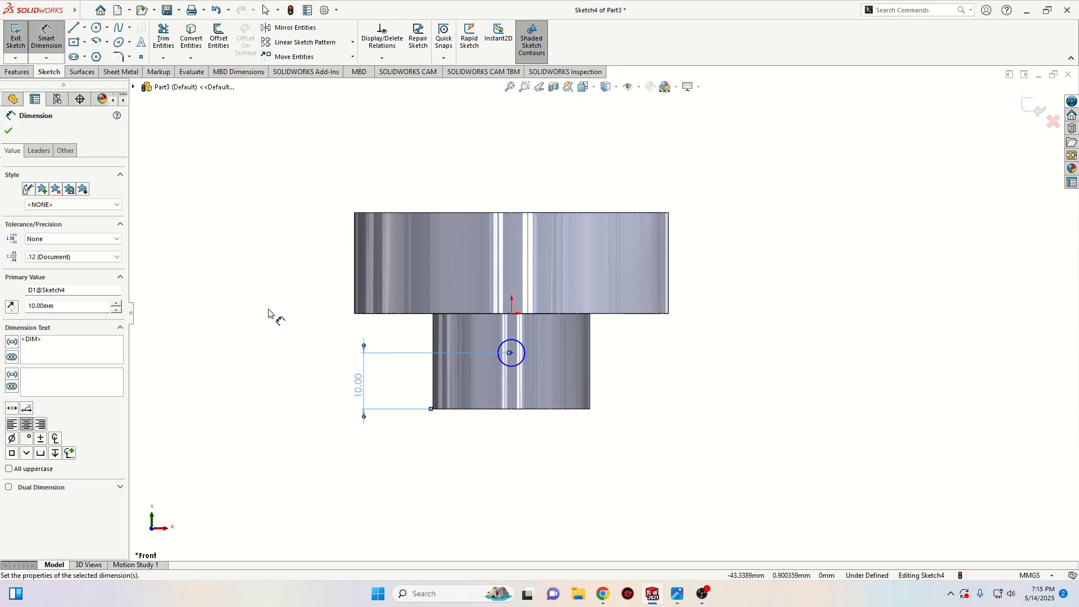
Set the circle's diameter to 2.9 mm and finish dimensioning.
click(521, 361)
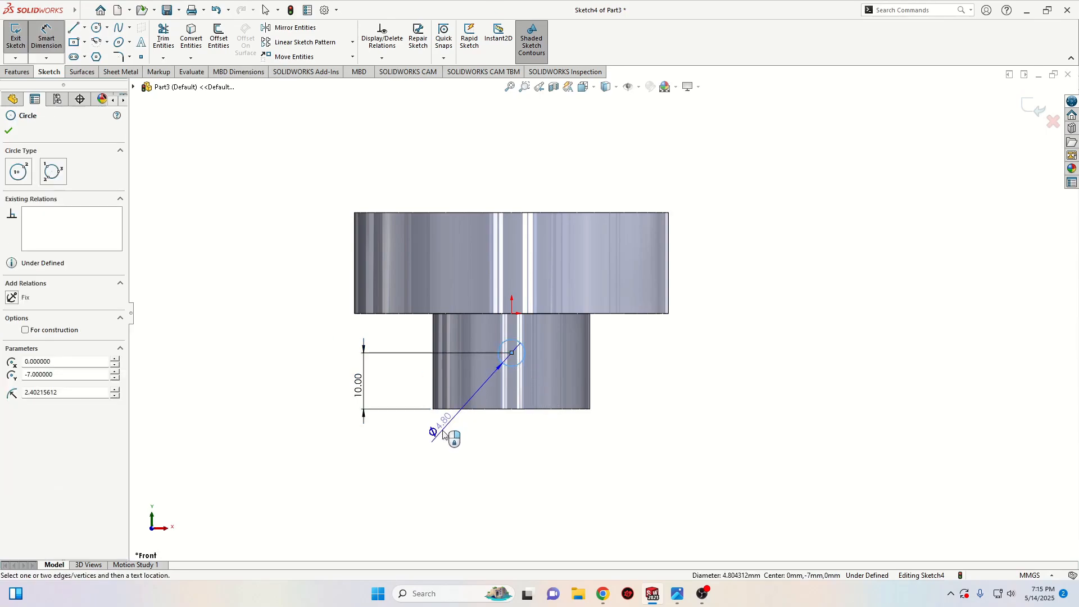
click(427, 456)
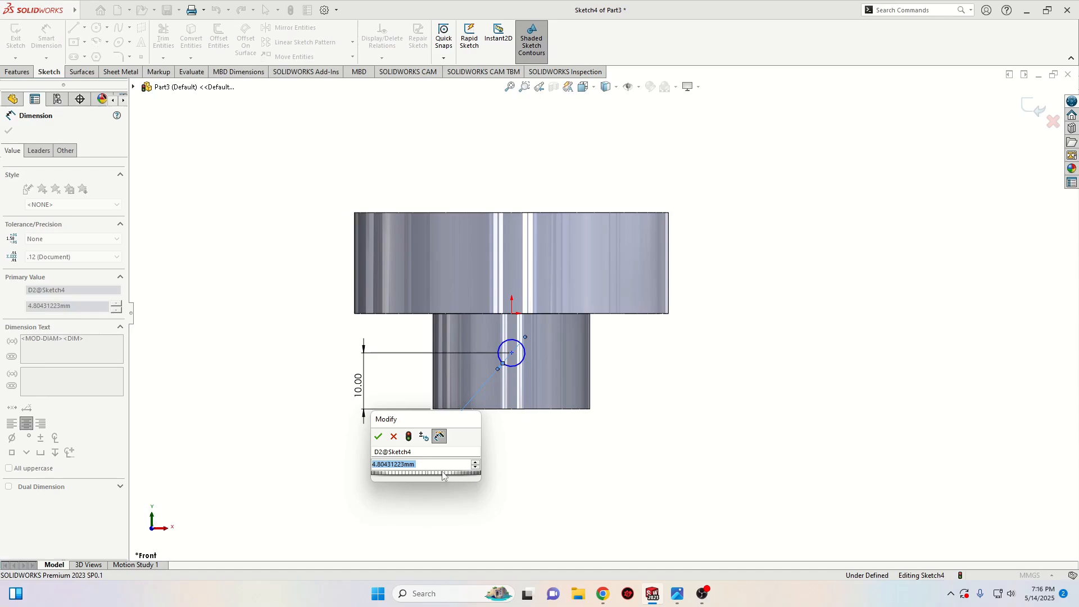
text(2)
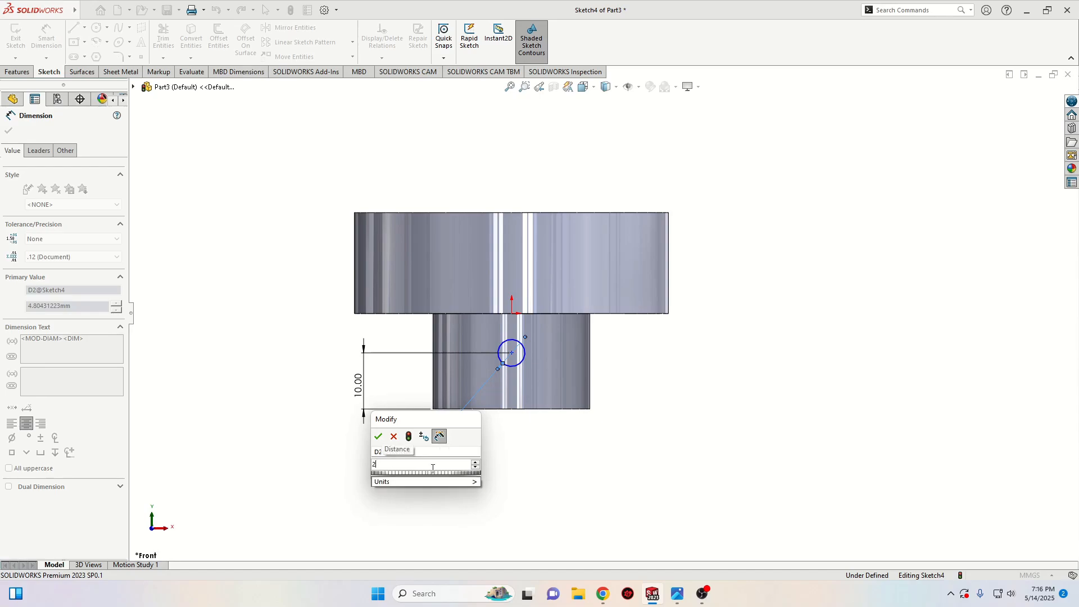
text(.9)
key(Return)
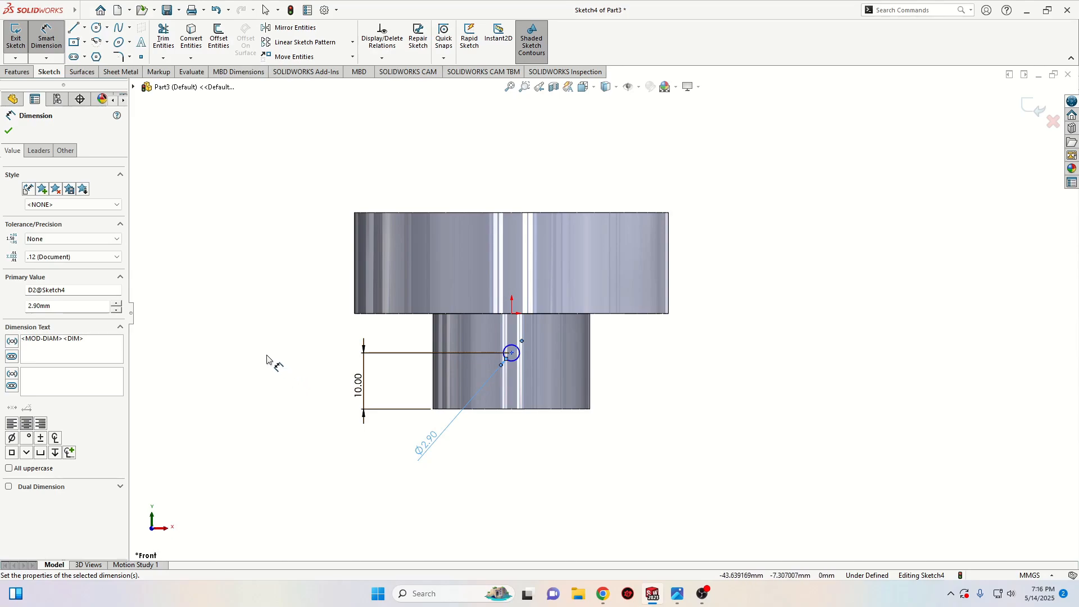
right_click(267, 360)
click(291, 390)
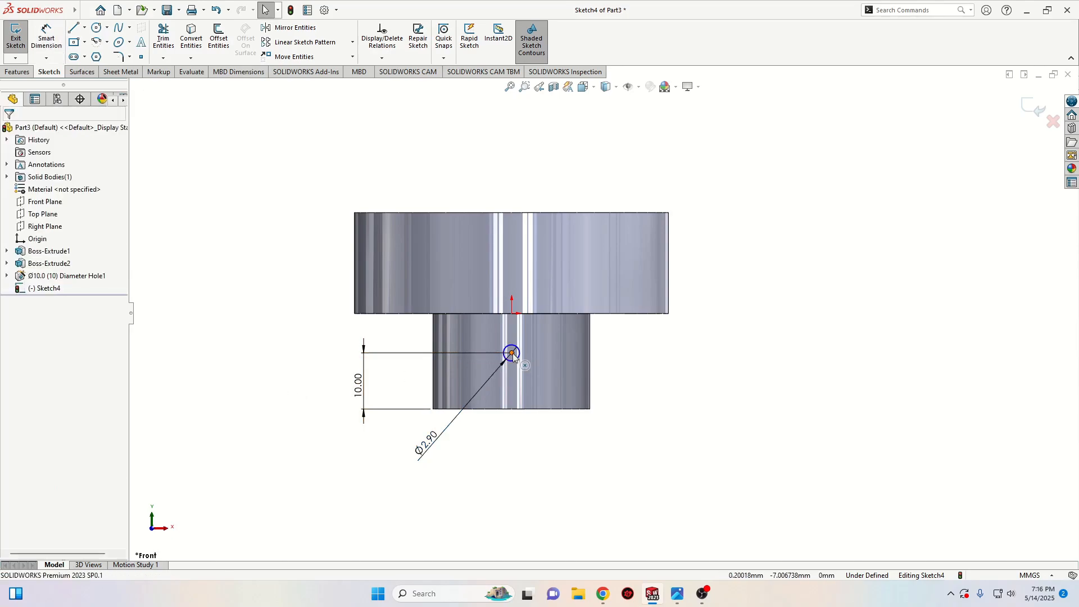
Add a vertical relation between the circle's centre and the origin.
click(512, 352)
ctrl+click(511, 313)
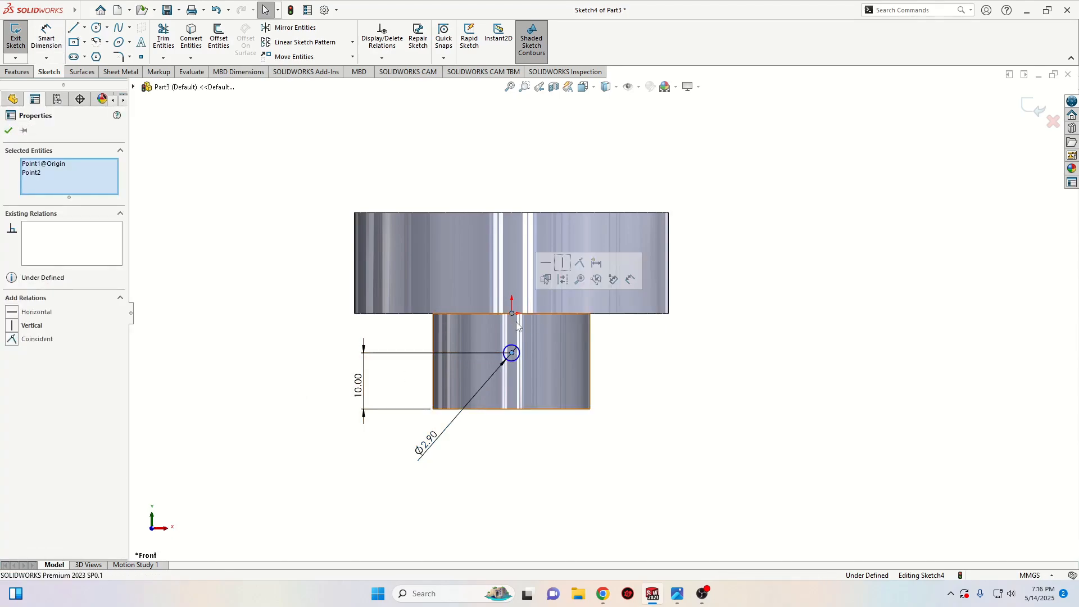
click(563, 267)
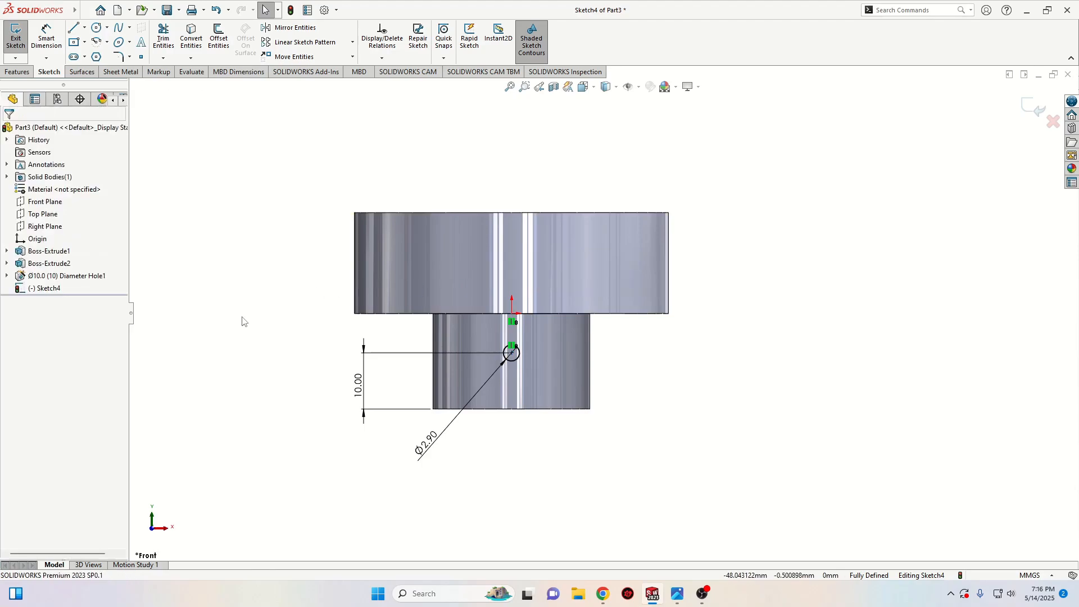
Cut the circle through the hub wall with an Extruded Cut using the Up To Next end condition.
click(20, 71)
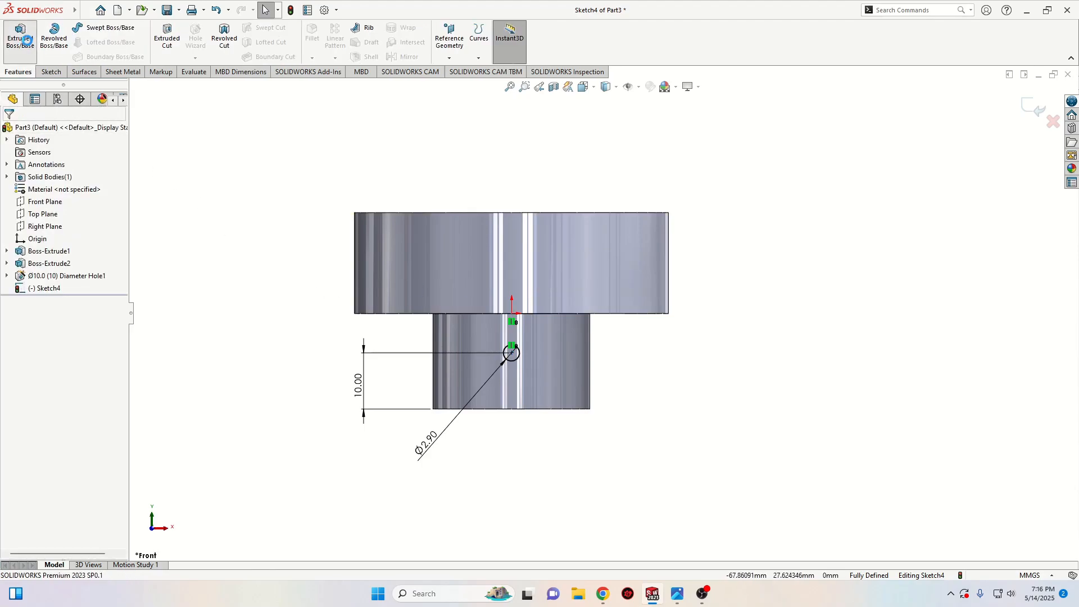
click(20, 37)
click(23, 131)
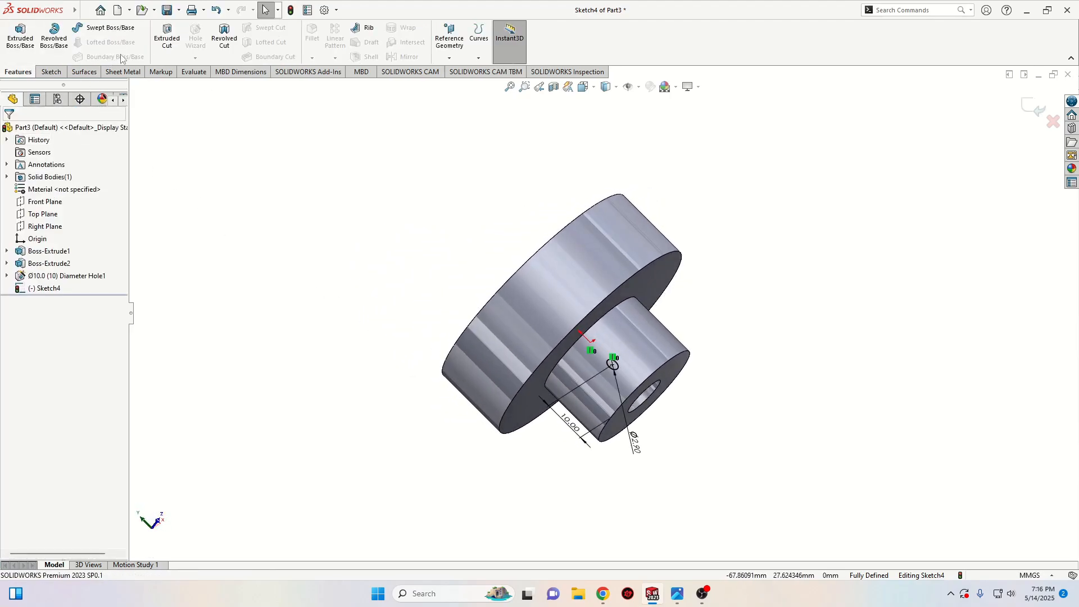
click(167, 37)
middle_drag(331, 338, 163, 178)
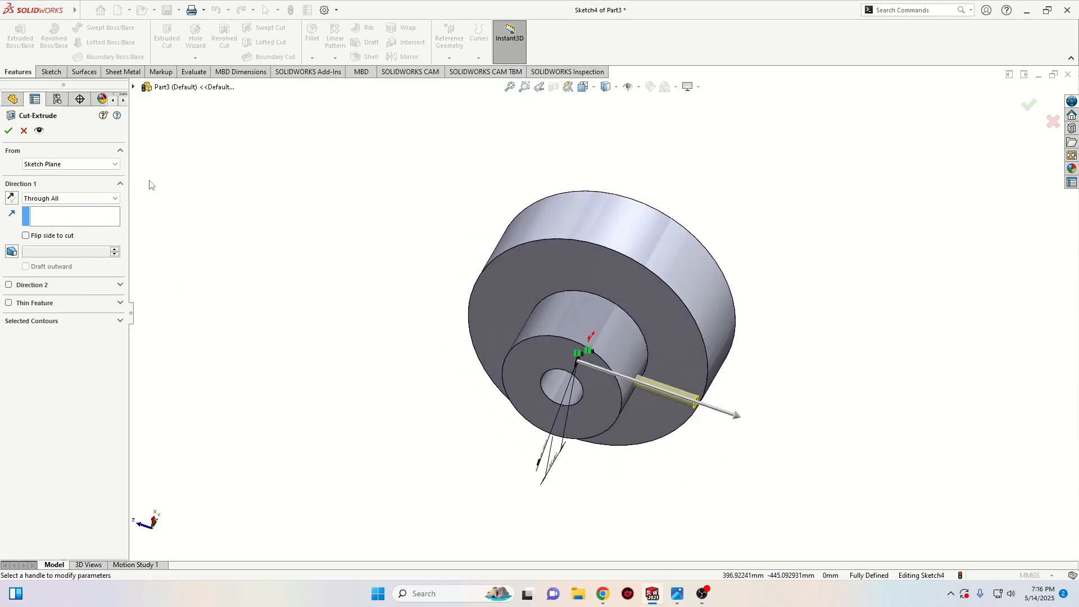
click(70, 200)
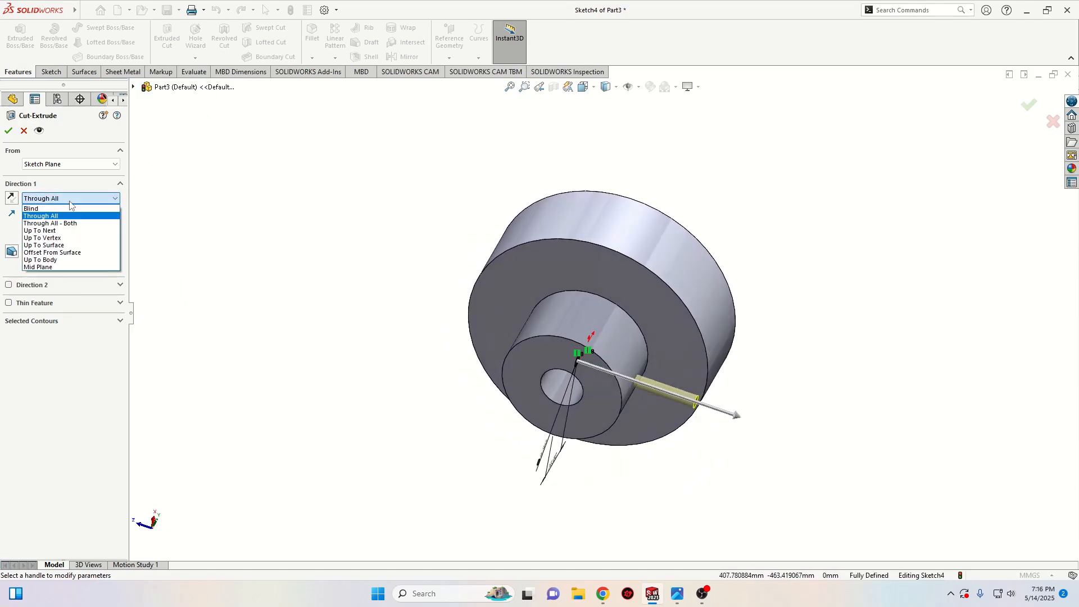
click(66, 231)
middle_drag(379, 392, 357, 390)
middle_drag(654, 450, 438, 467)
click(8, 131)
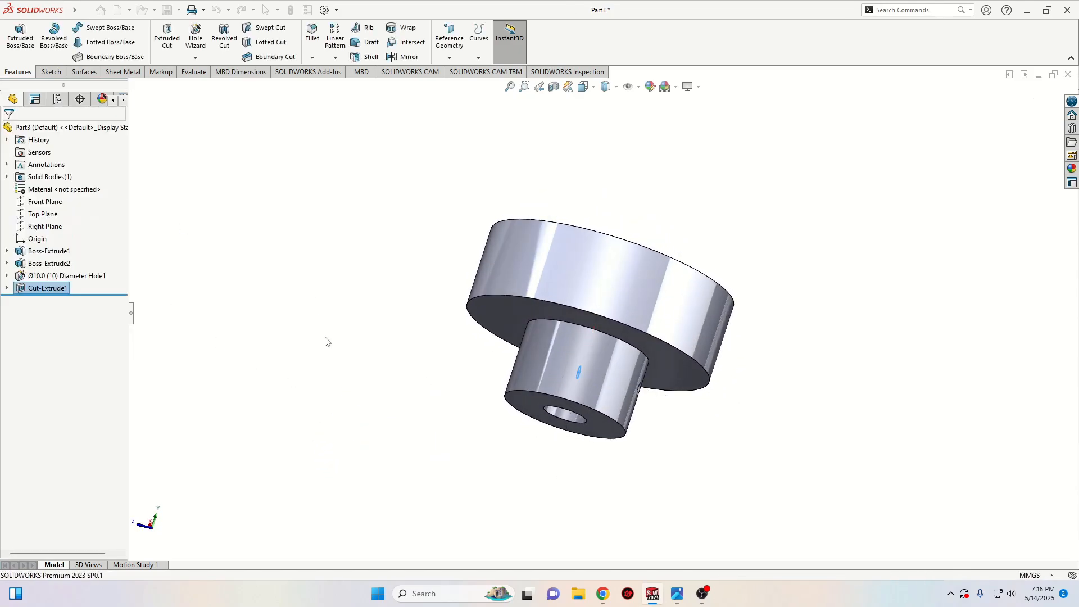
Start a sketch on the Right Plane and draw a centerpoint arc of about 50 mm radius over the disc, centred below the hub.
middle_drag(323, 339, 245, 178)
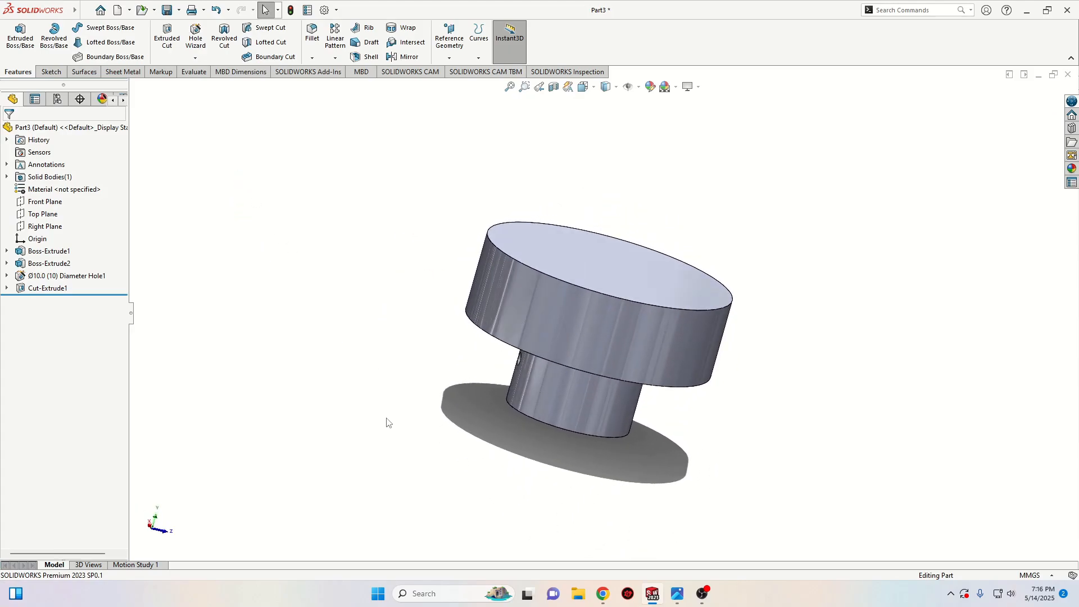
middle_drag(378, 390, 435, 403)
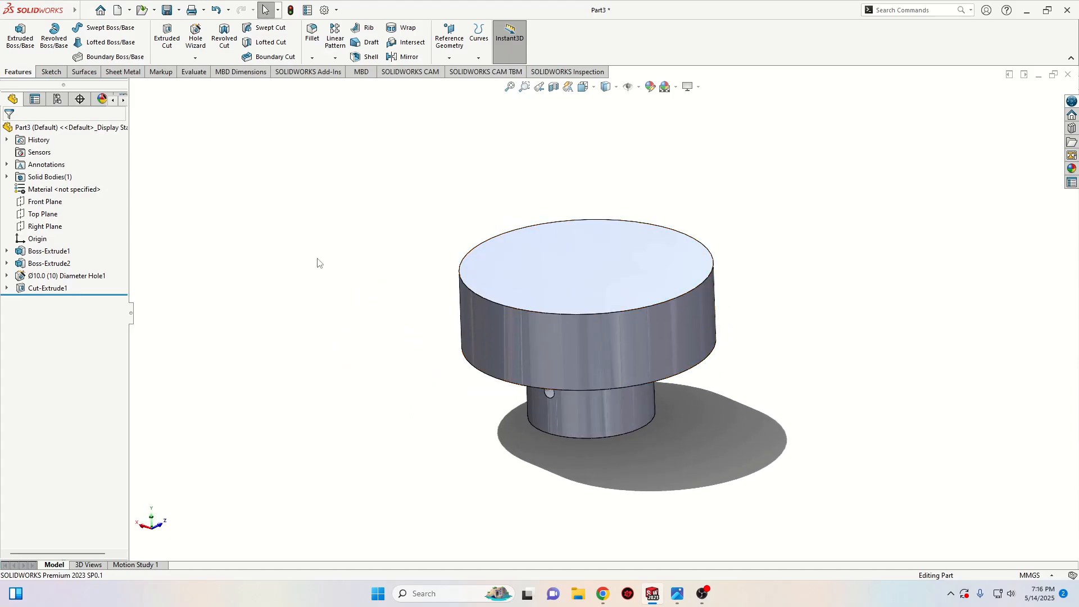
click(58, 233)
click(67, 215)
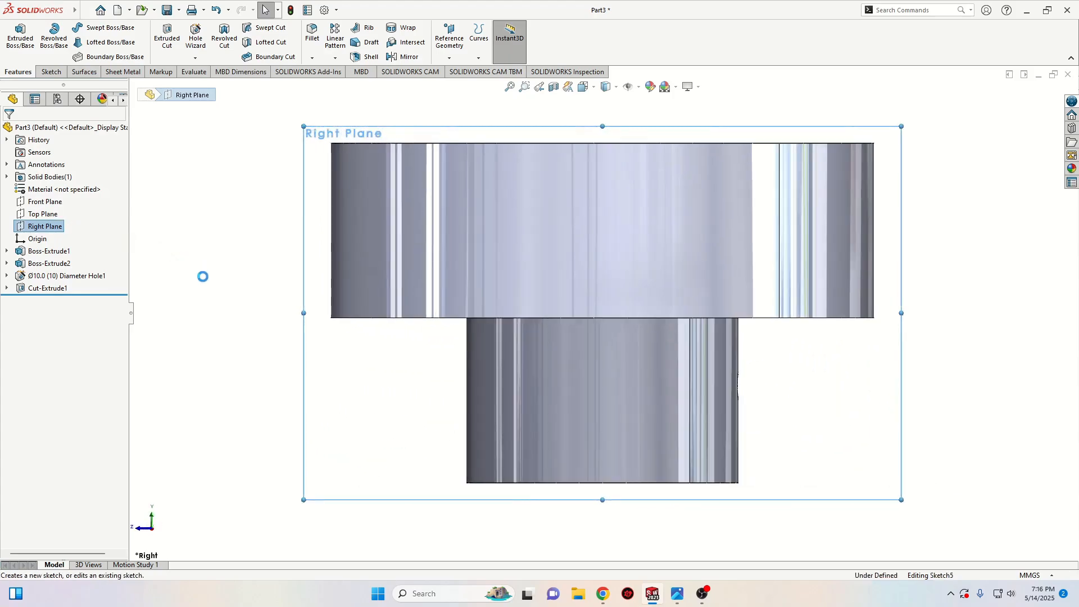
click(302, 318)
ctrl+middle_drag(347, 307, 214, 322)
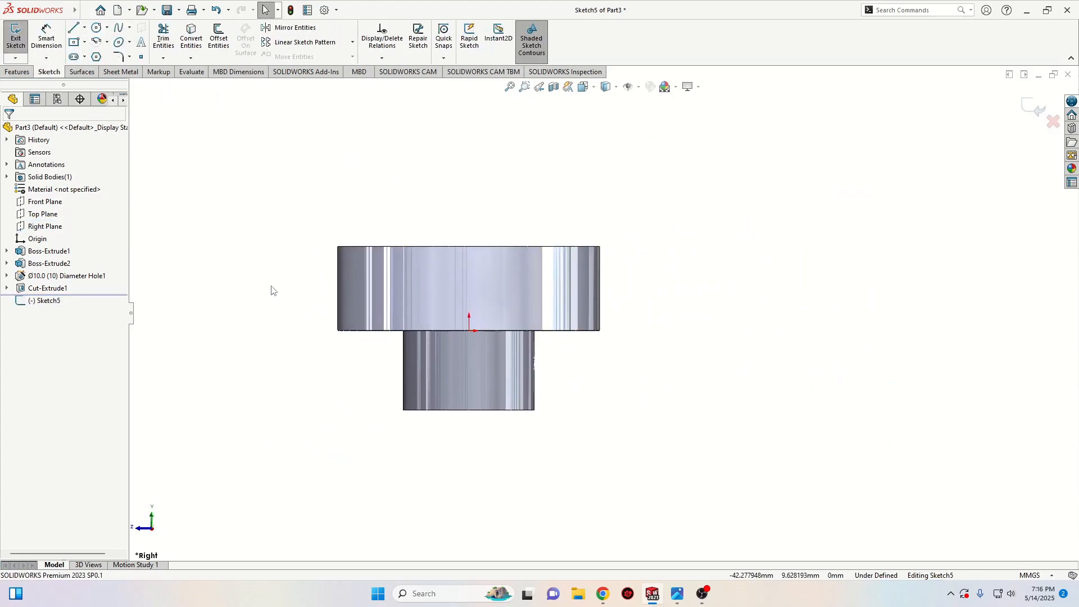
click(106, 44)
click(117, 58)
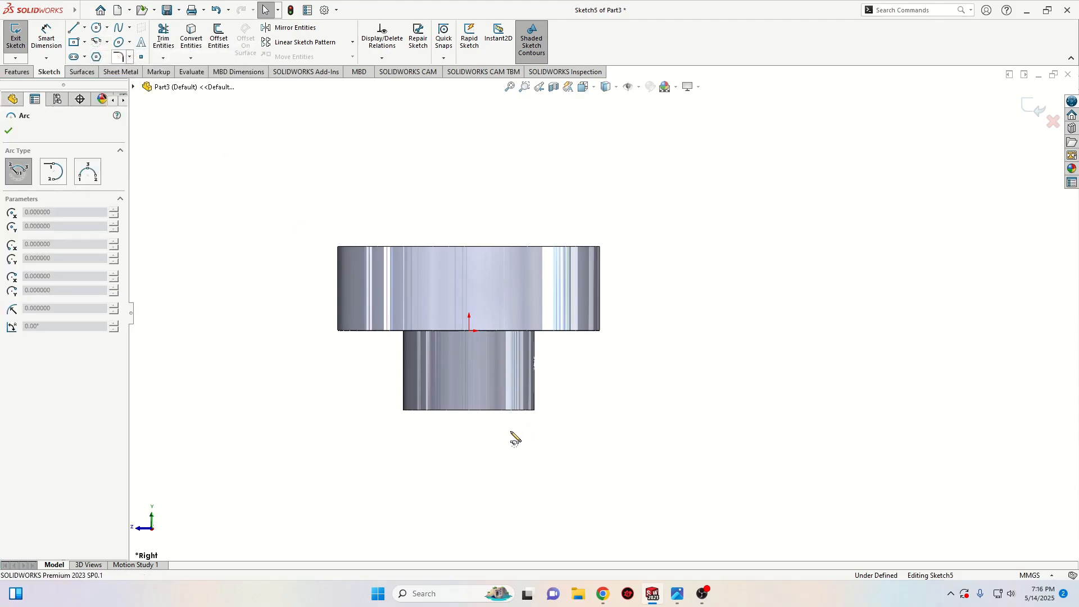
click(469, 450)
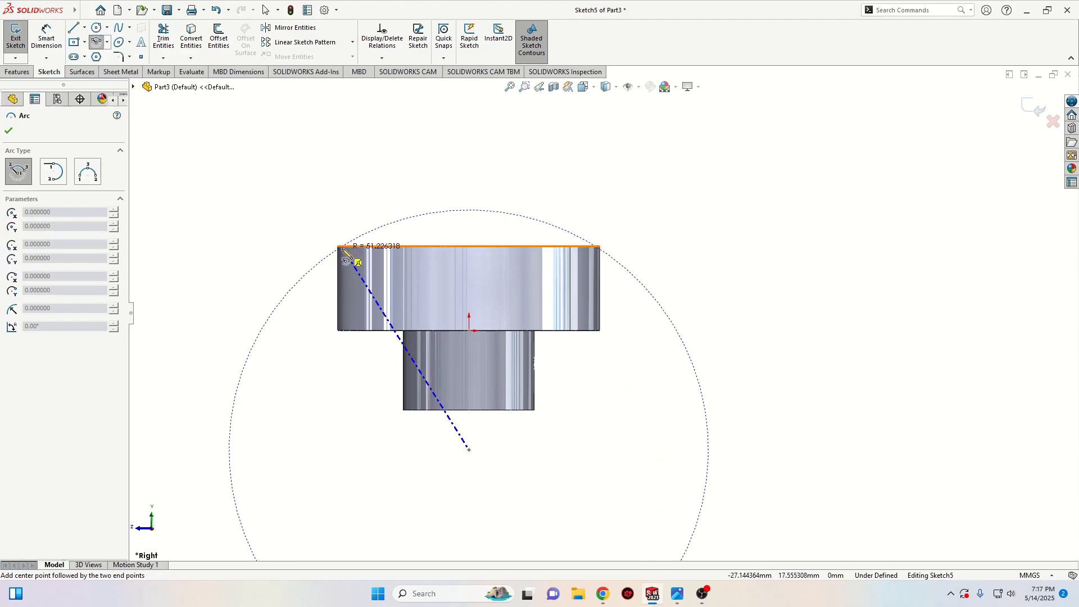
click(318, 268)
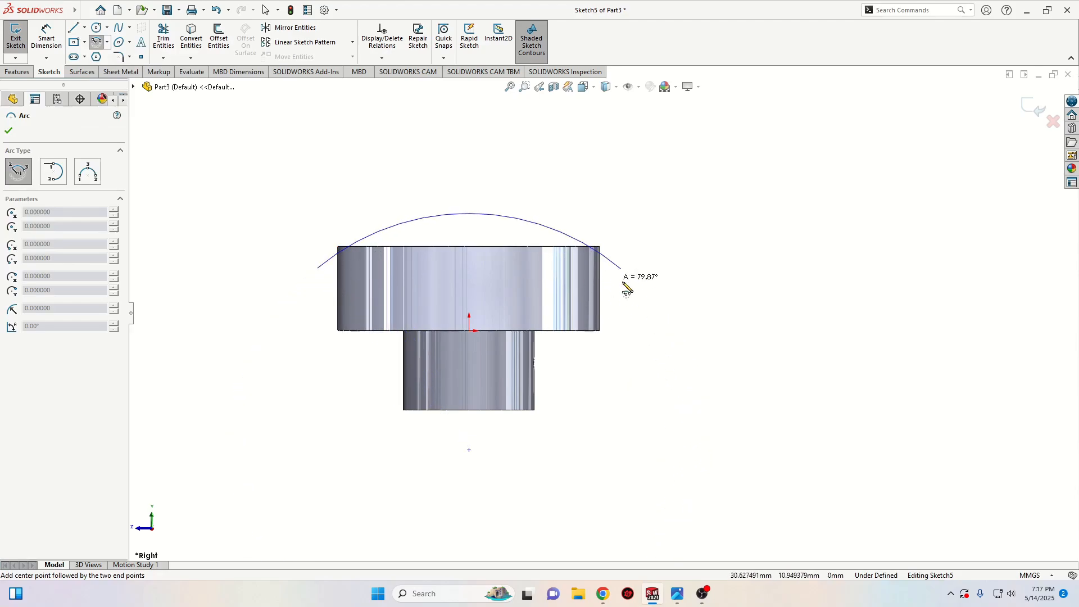
click(652, 290)
key(Escape)
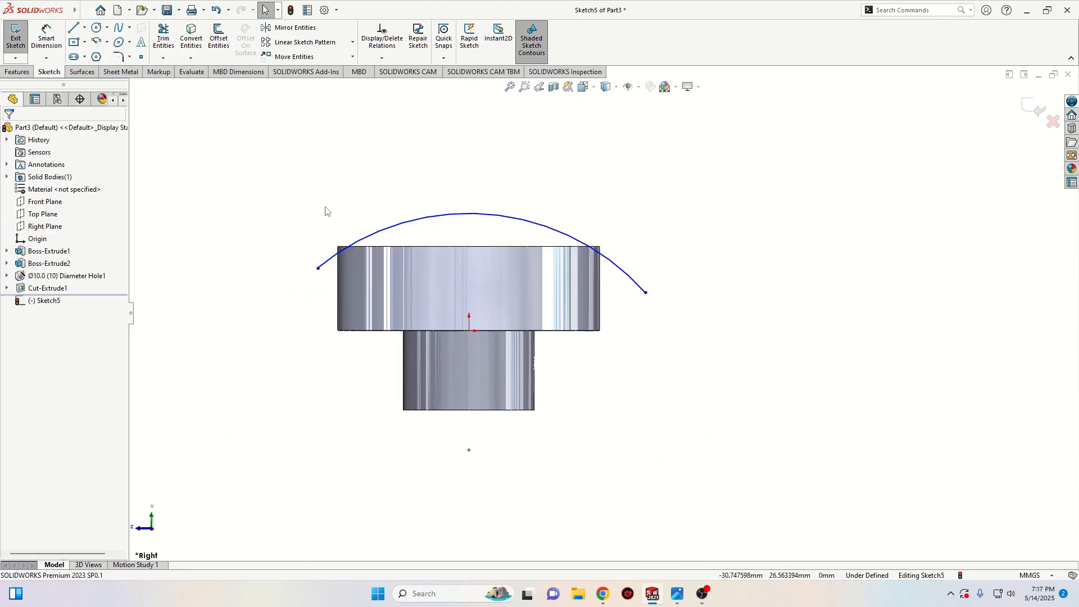
Dimension the arc's radius and set it to 115 mm.
click(46, 37)
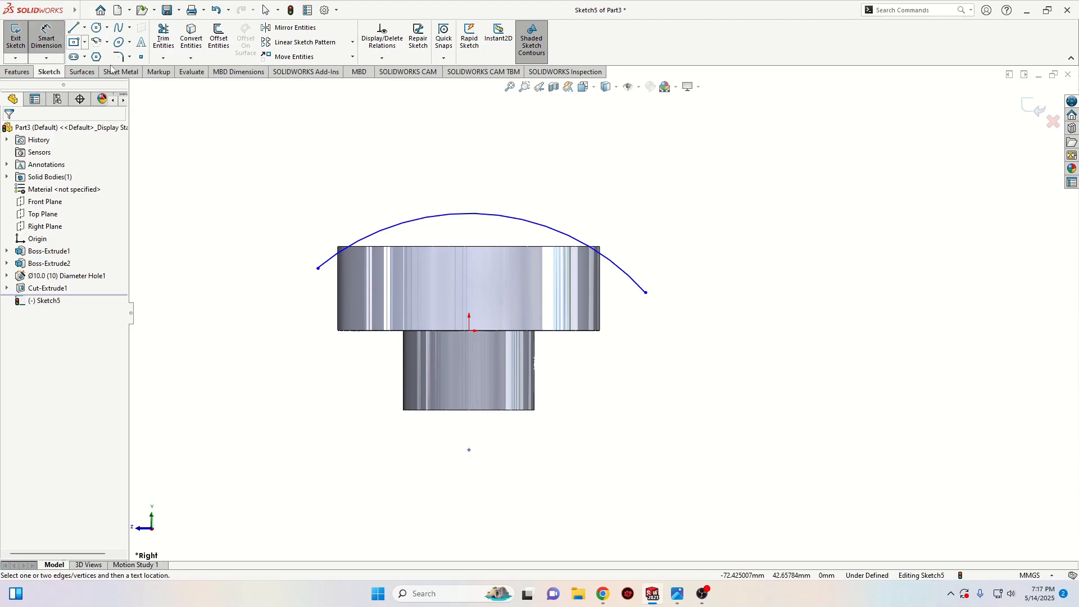
click(483, 214)
click(561, 167)
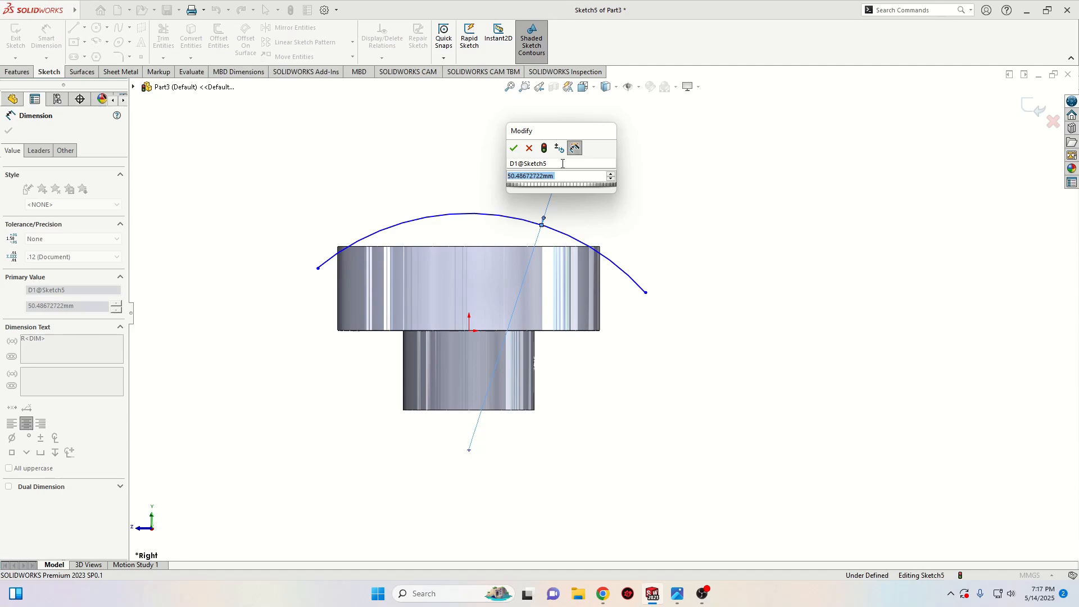
text(115)
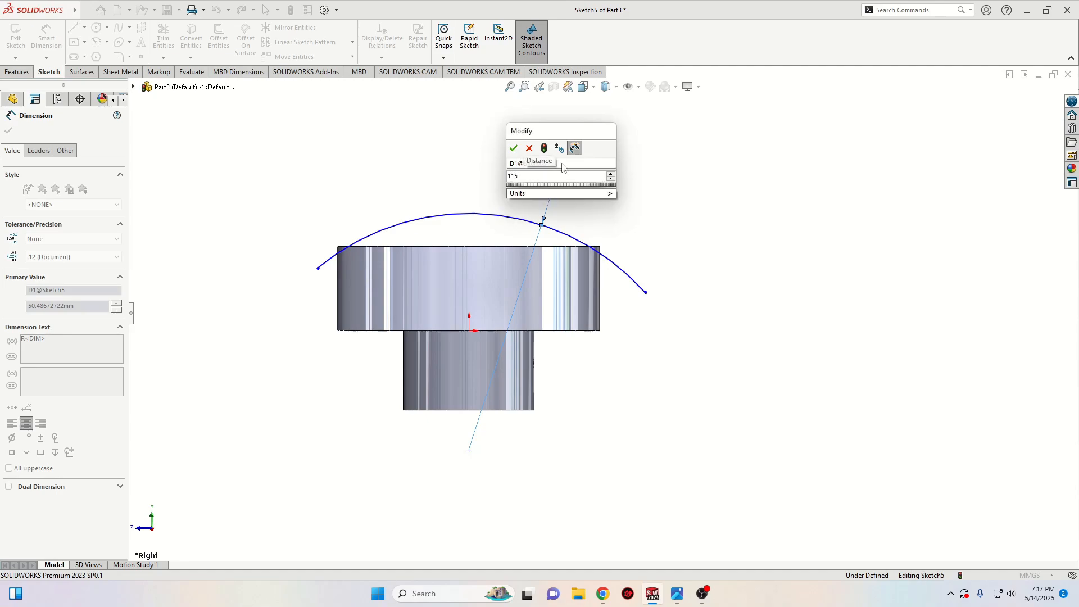
key(Return)
scroll(480, 231, up, 3)
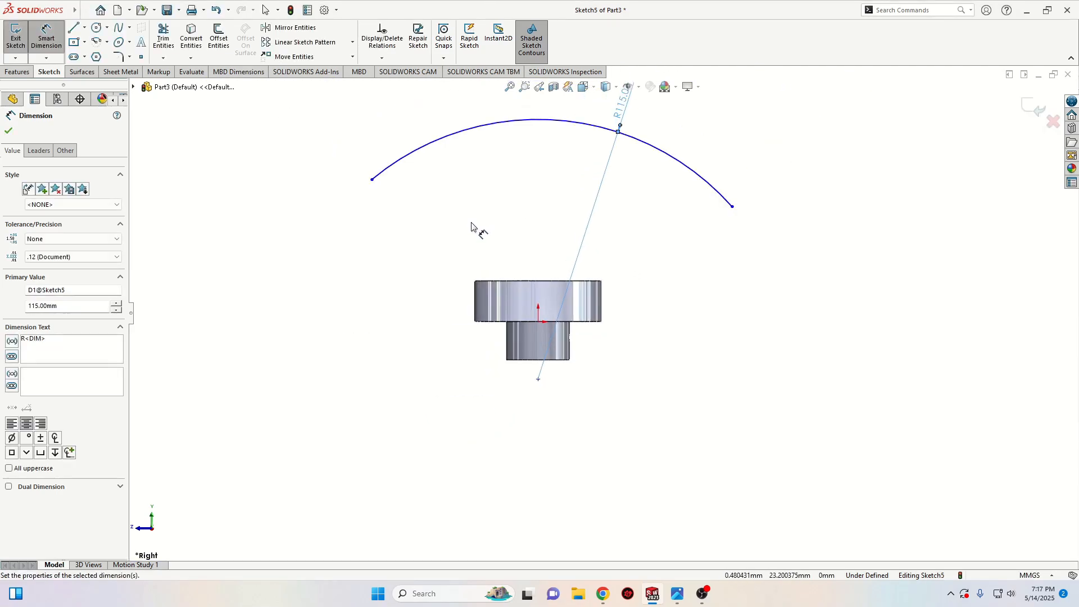
Make the arc's left endpoint coincident with the upper left corner of the disc's silhouette.
right_click(410, 230)
click(453, 261)
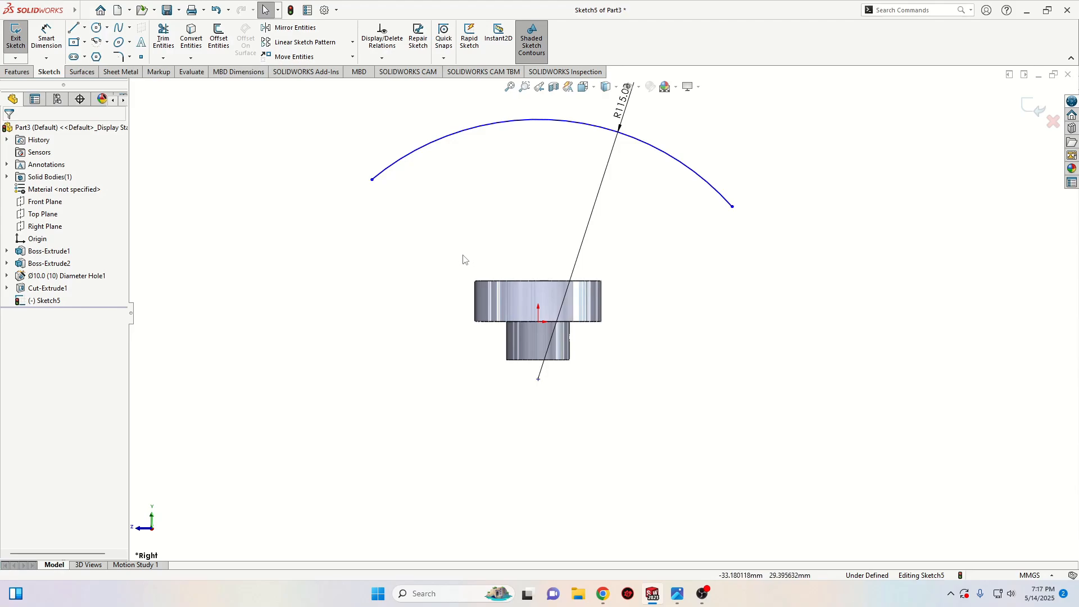
ctrl+click(379, 181)
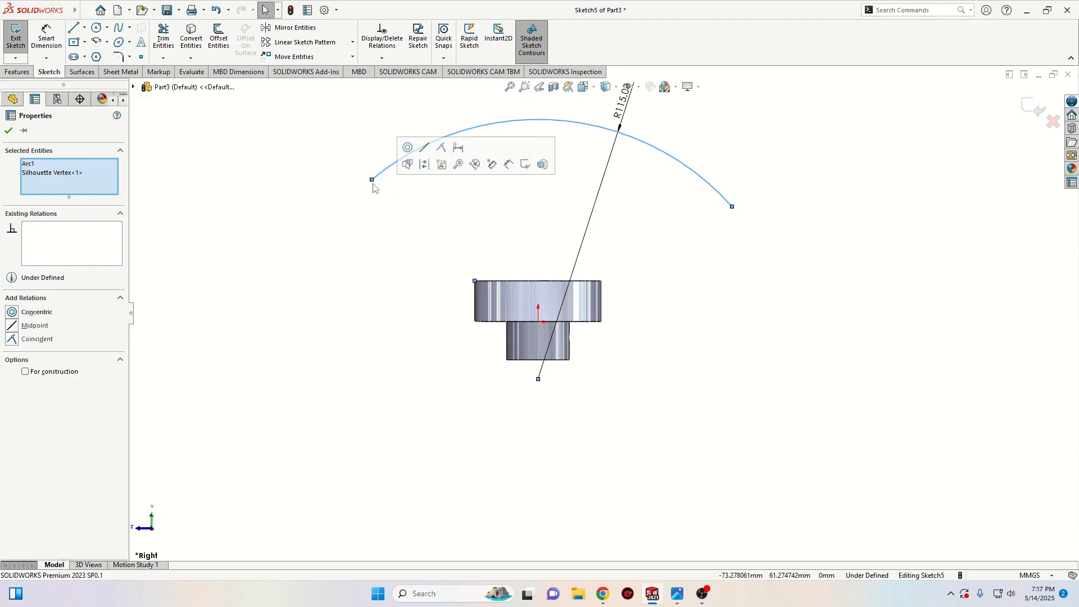
click(384, 194)
click(371, 179)
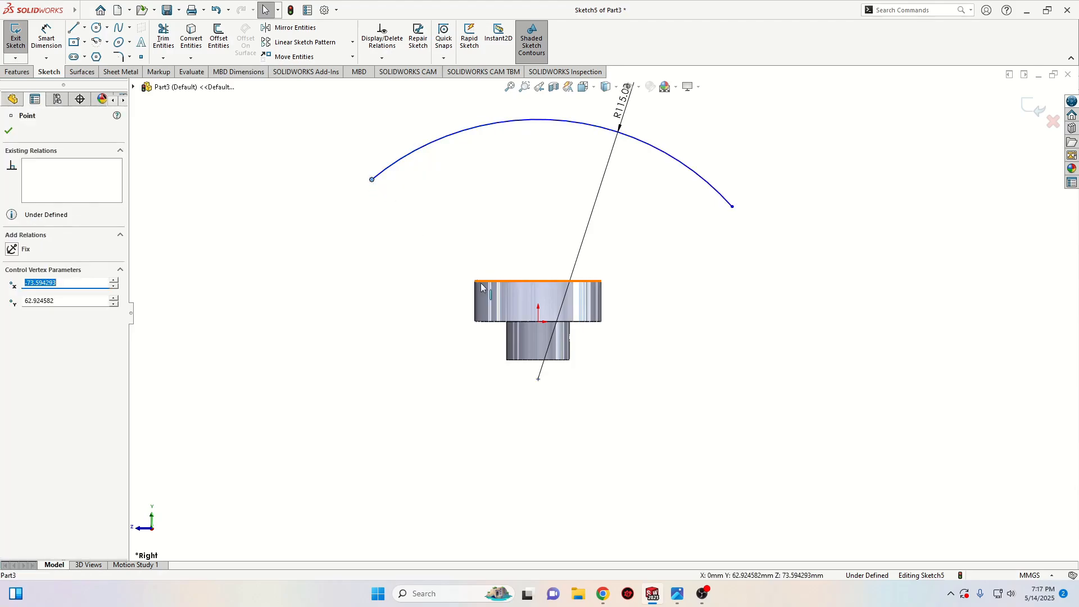
ctrl+click(475, 281)
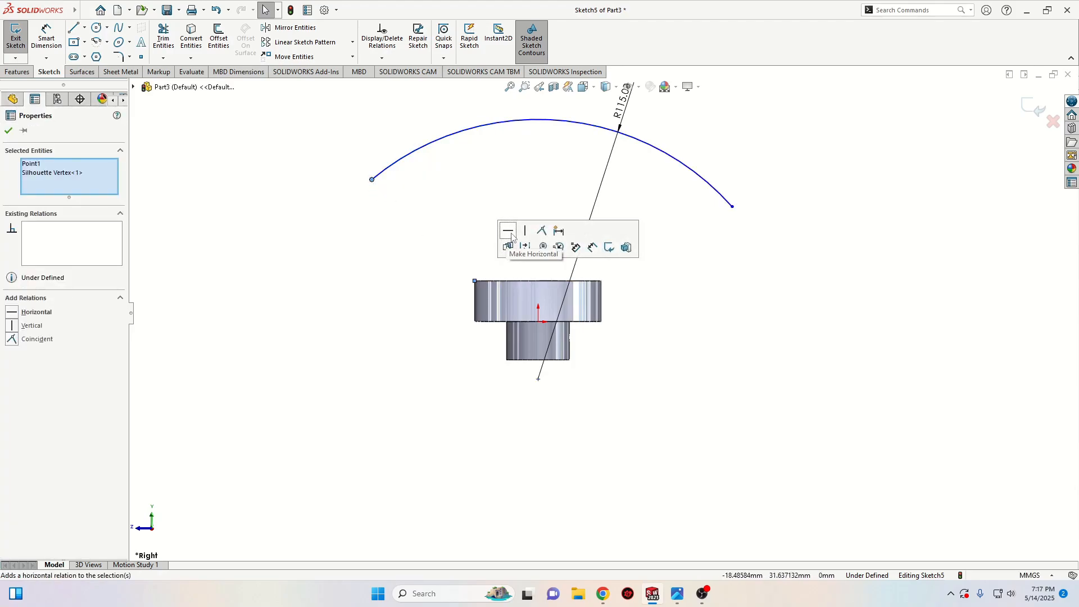
click(541, 234)
click(387, 281)
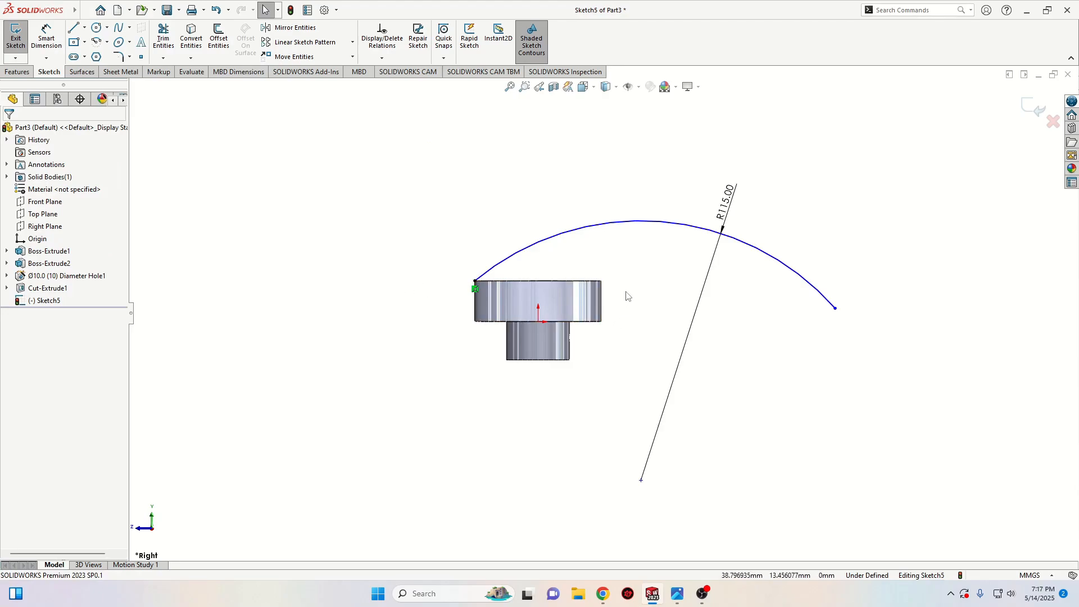
Make the arc's right endpoint coincident with the upper right corner of the disc's silhouette.
scroll(628, 296, down, 3)
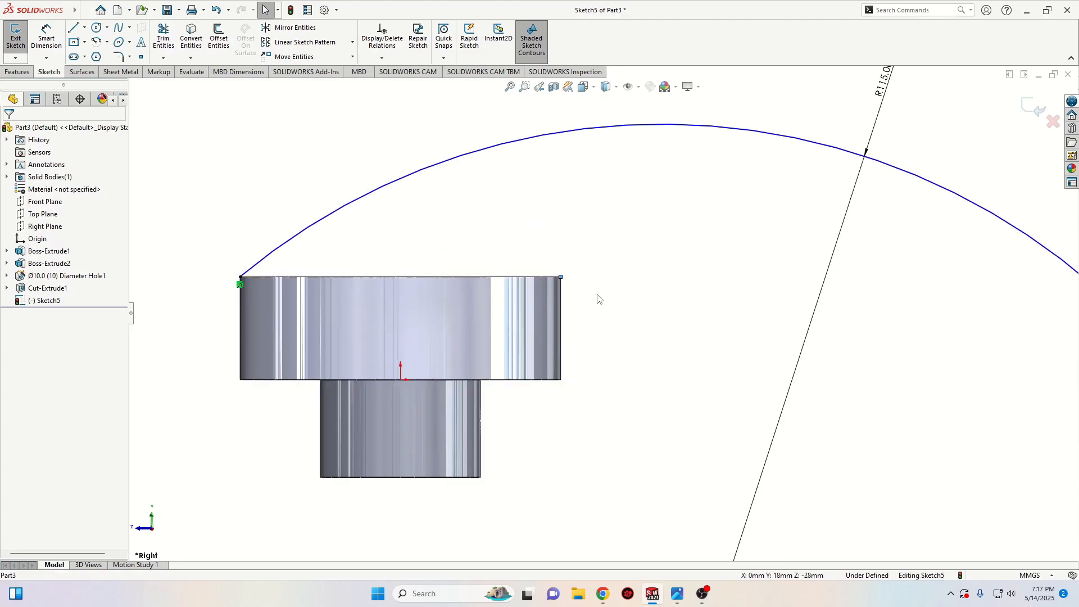
middle_drag(599, 299, 622, 311)
scroll(649, 324, up, 2)
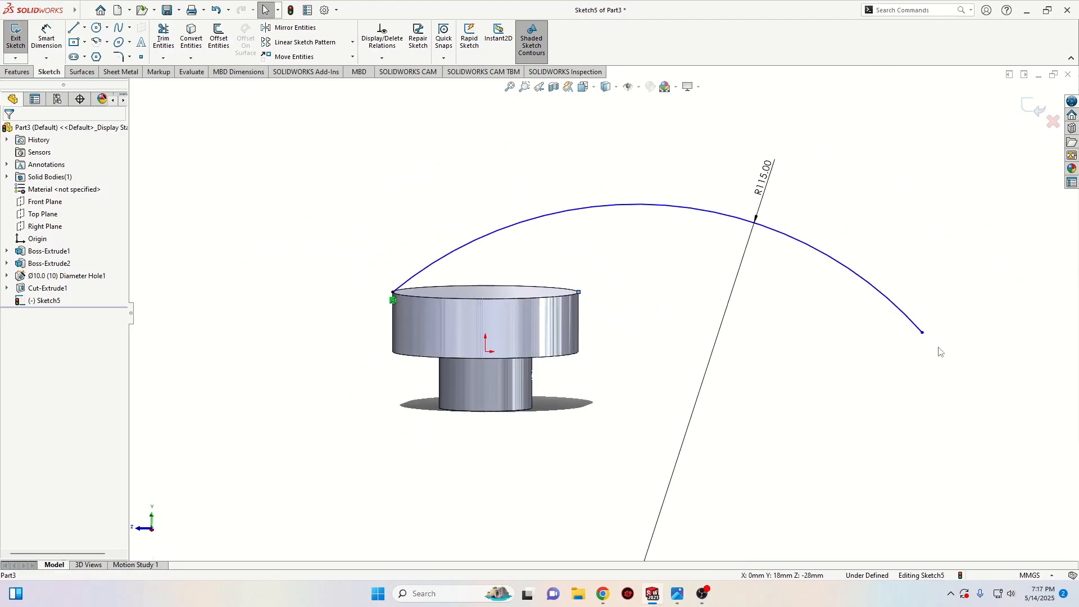
ctrl+click(923, 333)
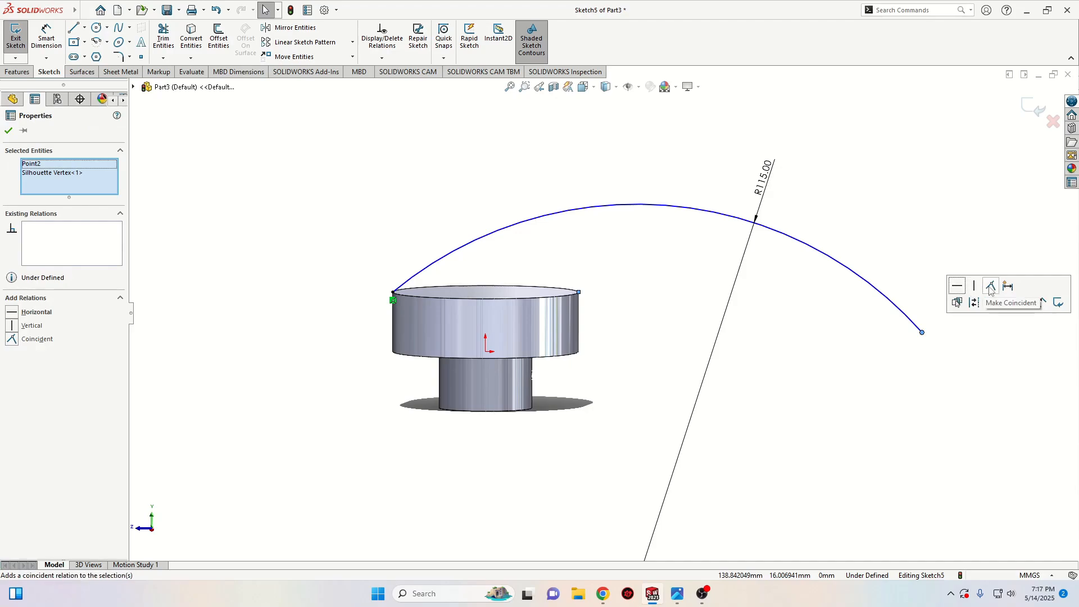
click(991, 285)
scroll(425, 325, down, 1)
key(Escape)
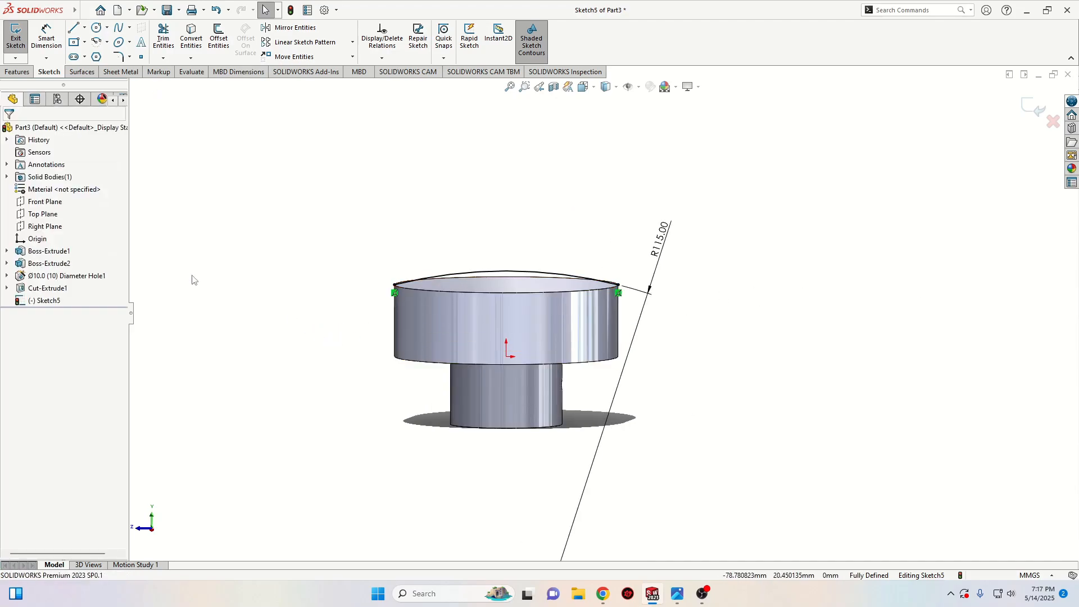
Draw a vertical centerline 35 mm long from the middle of the hub's bottom edge up to the disc's top edge.
click(46, 301)
click(76, 286)
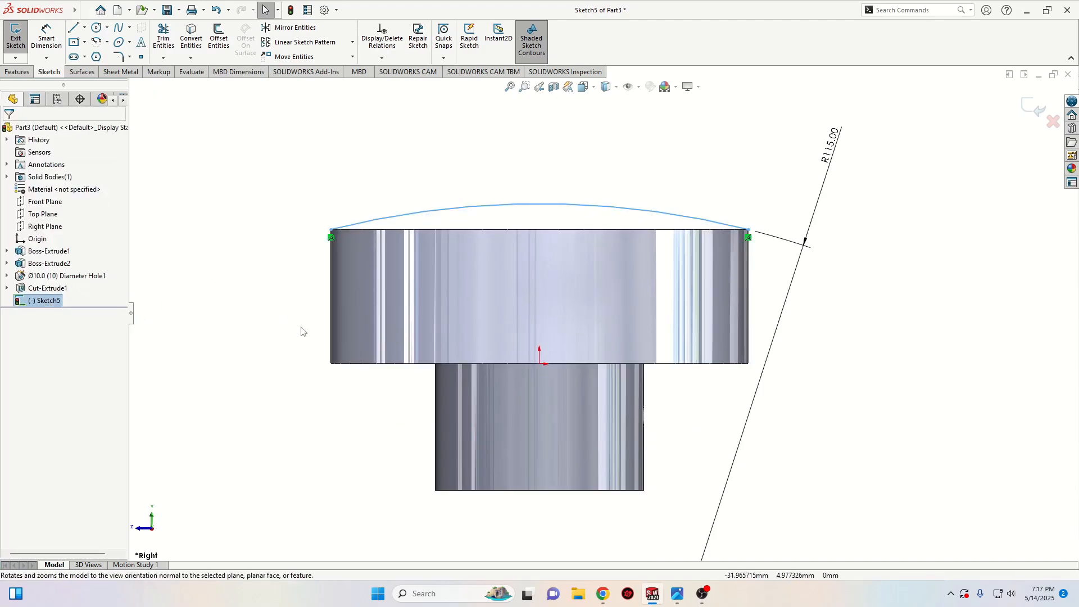
click(237, 299)
key(z)
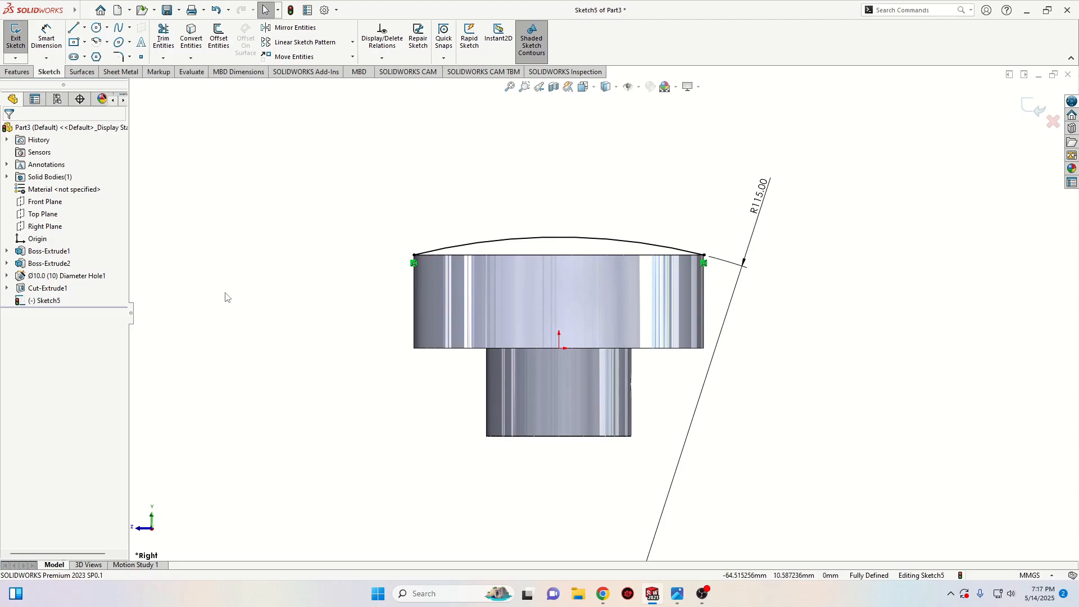
click(84, 28)
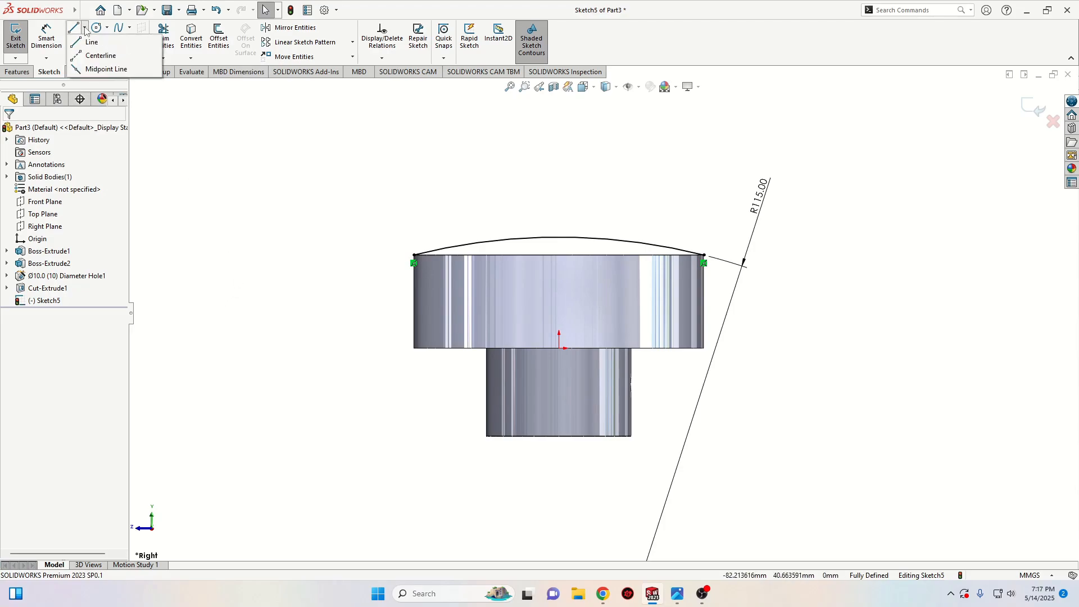
click(98, 54)
click(559, 436)
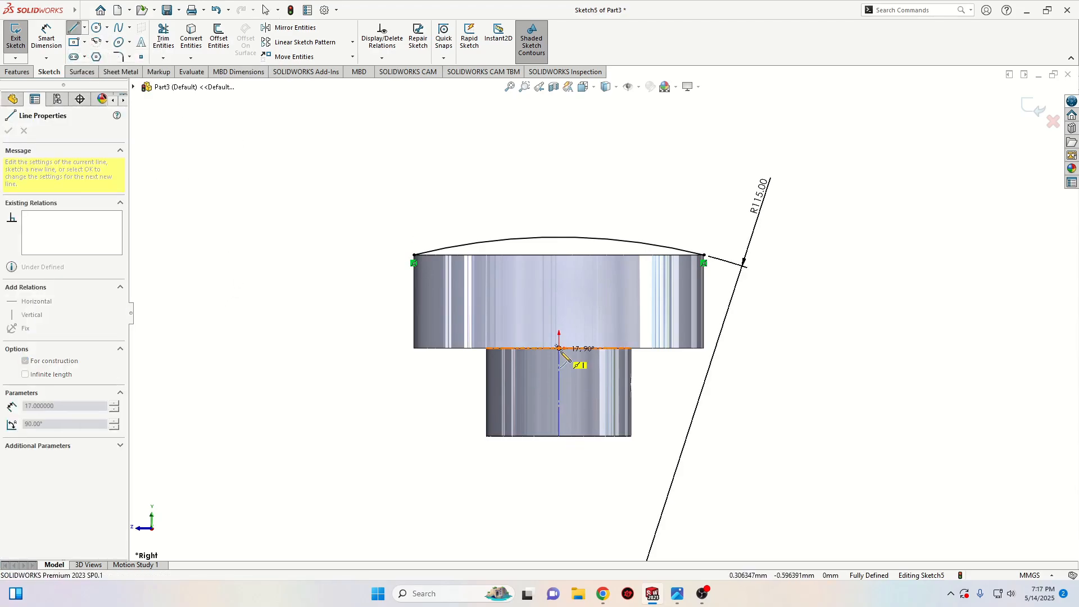
click(559, 255)
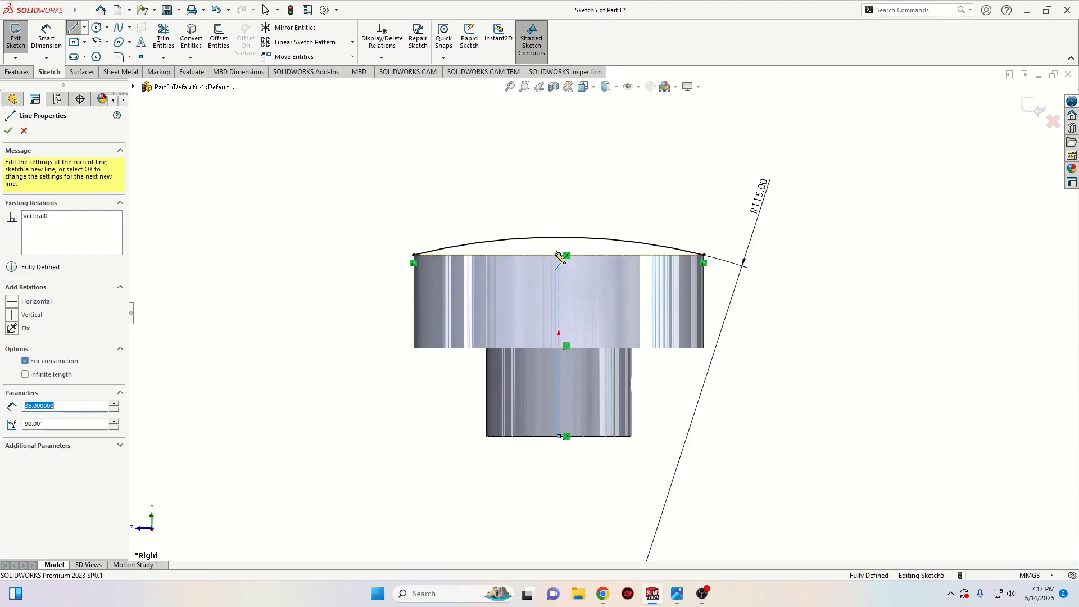
right_click(411, 175)
click(415, 185)
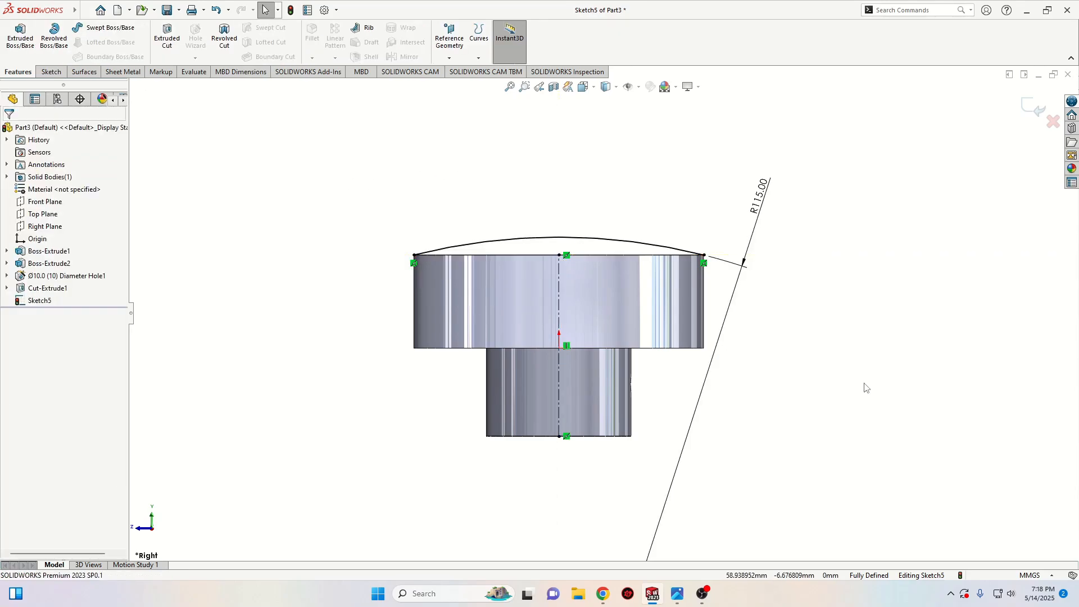
Delete the coincident relations at both arc endpoints and pull the left endpoint outward beyond the disc's side.
right_click(412, 266)
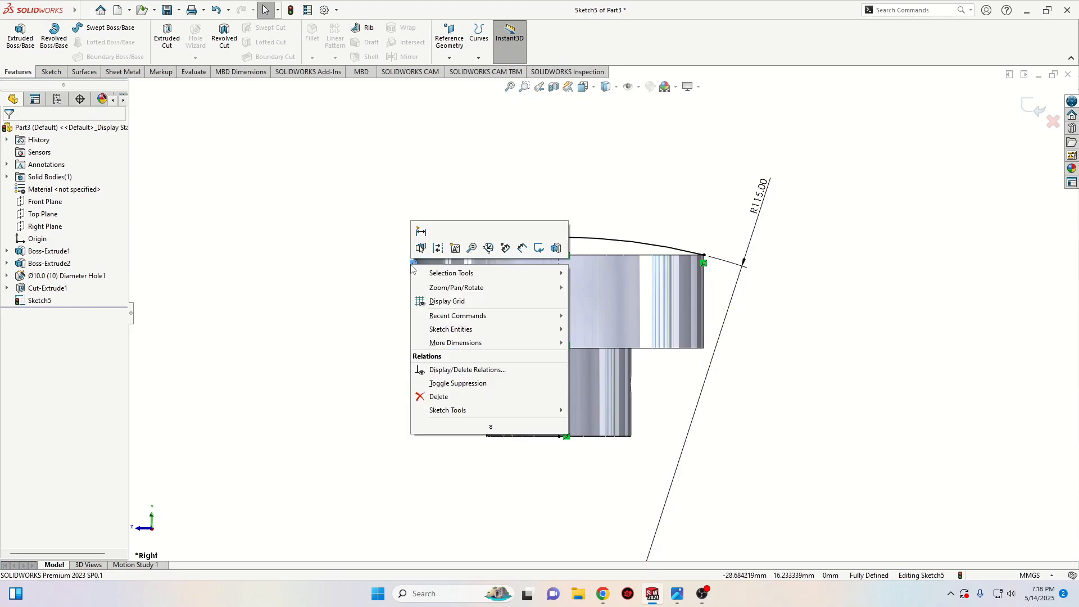
click(436, 396)
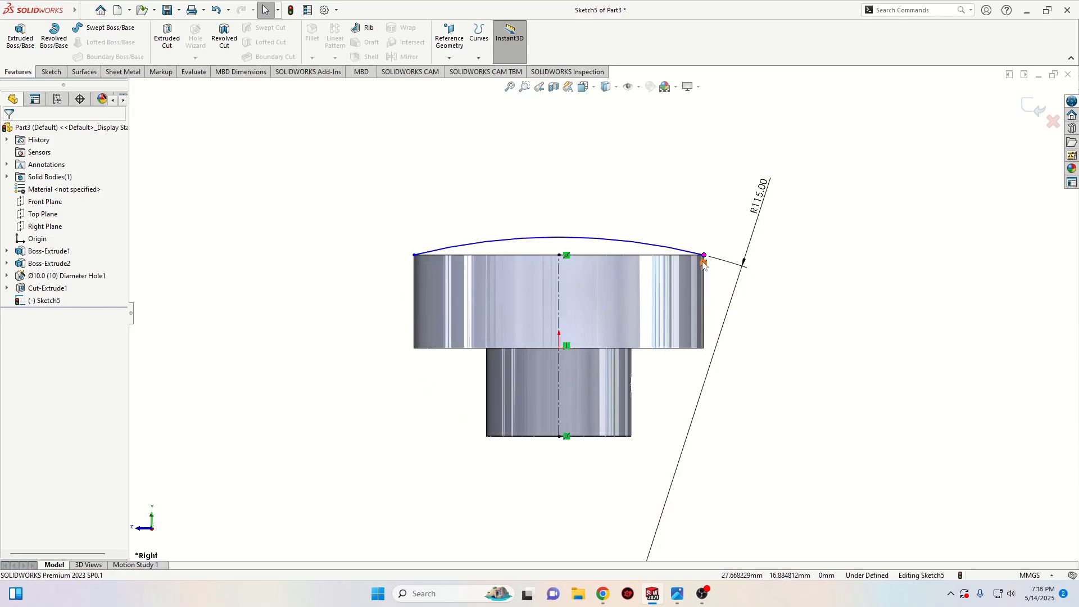
right_click(703, 261)
click(734, 407)
drag(414, 257, 349, 279)
click(364, 349)
Make the arc coincident with the centerline's upper endpoint and extend its right end beyond the disc's side.
click(527, 242)
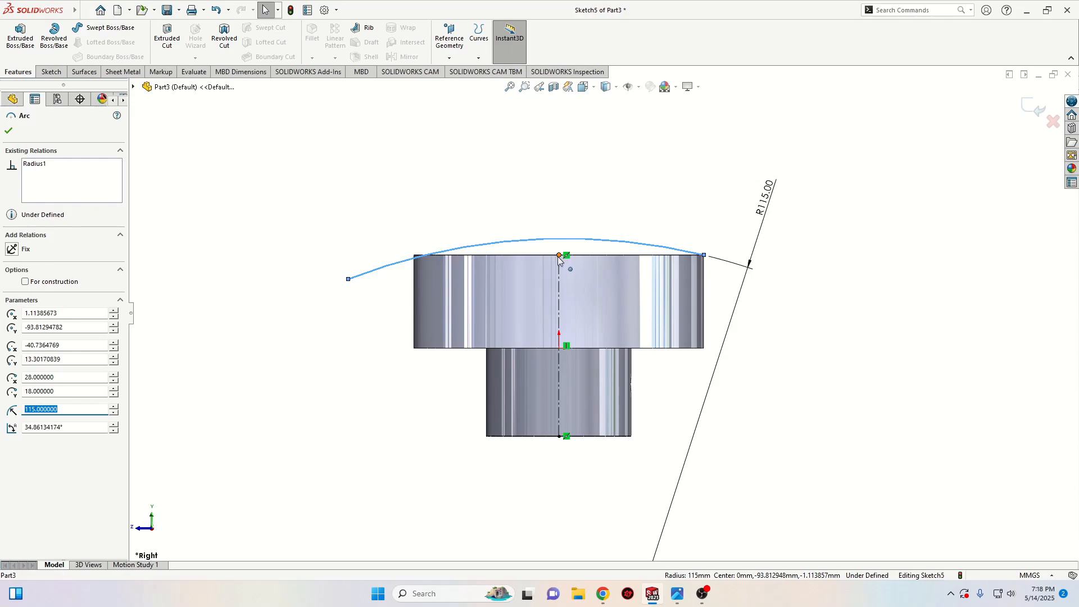
ctrl+click(559, 255)
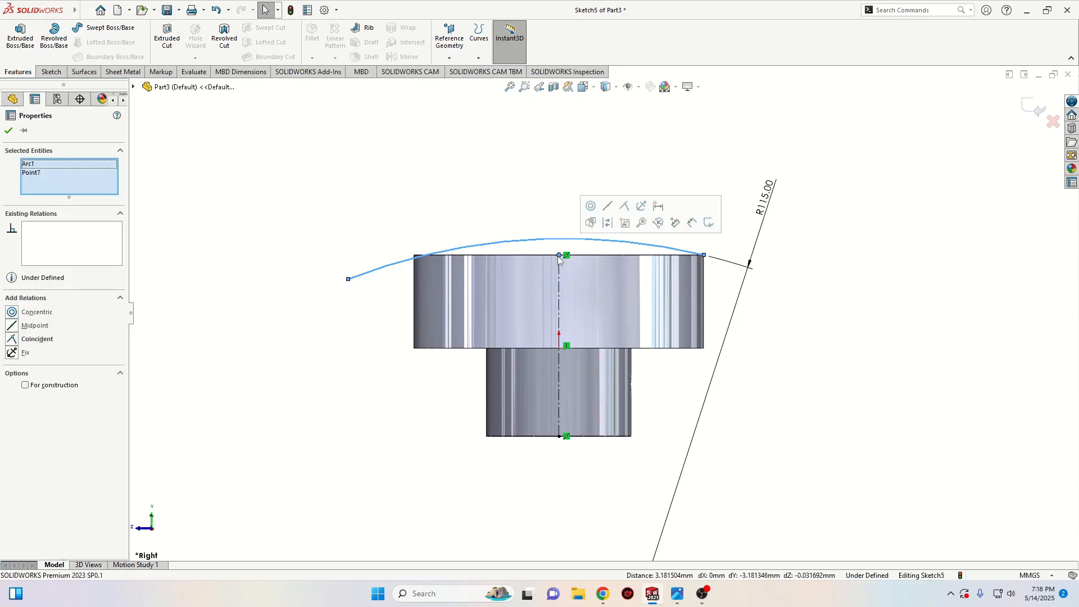
click(627, 210)
click(322, 190)
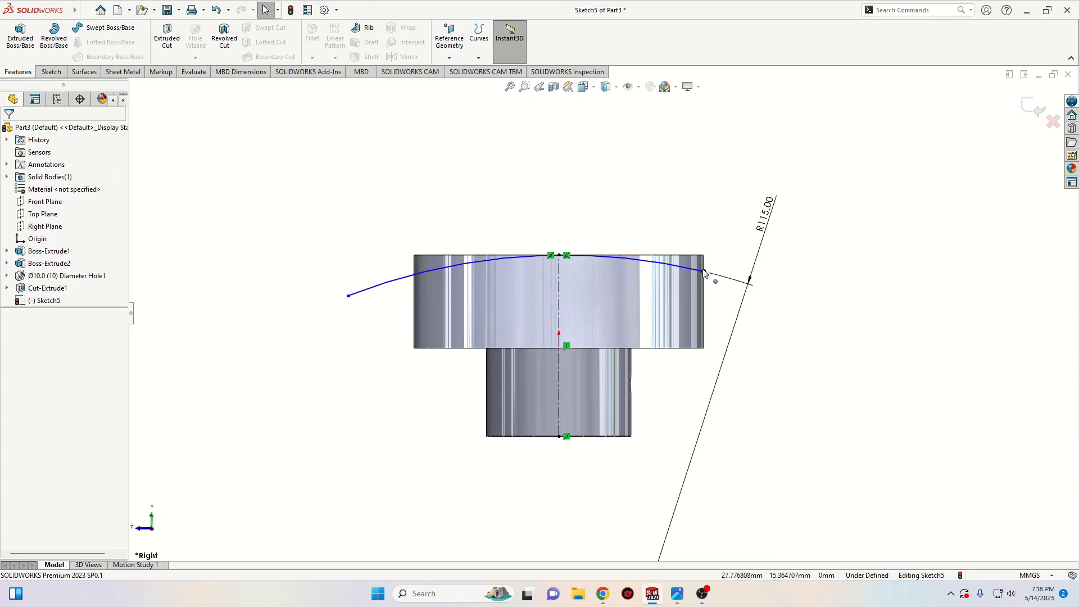
drag(704, 272, 745, 286)
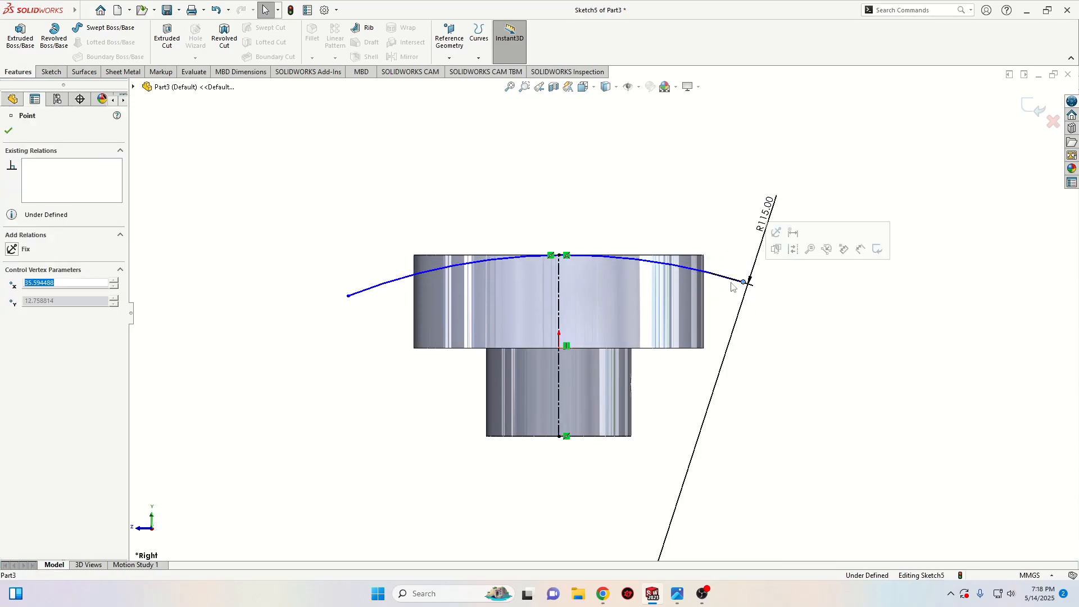
click(338, 194)
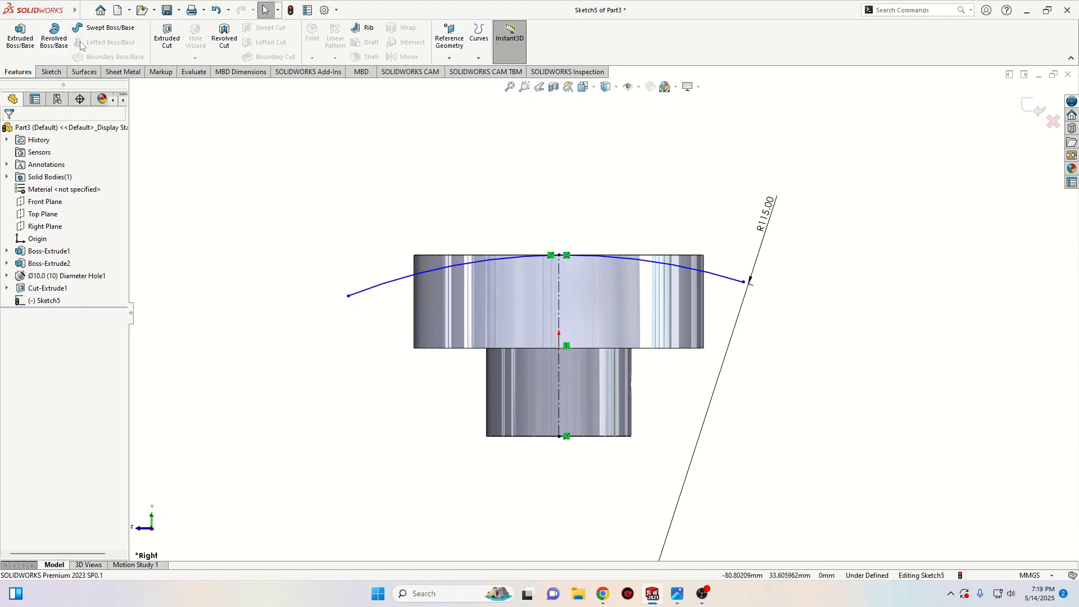
Draw three lines above the disc, starting about 20 mm up from the arc's left end, across, and down to the centerline's upper endpoint.
click(57, 73)
click(73, 28)
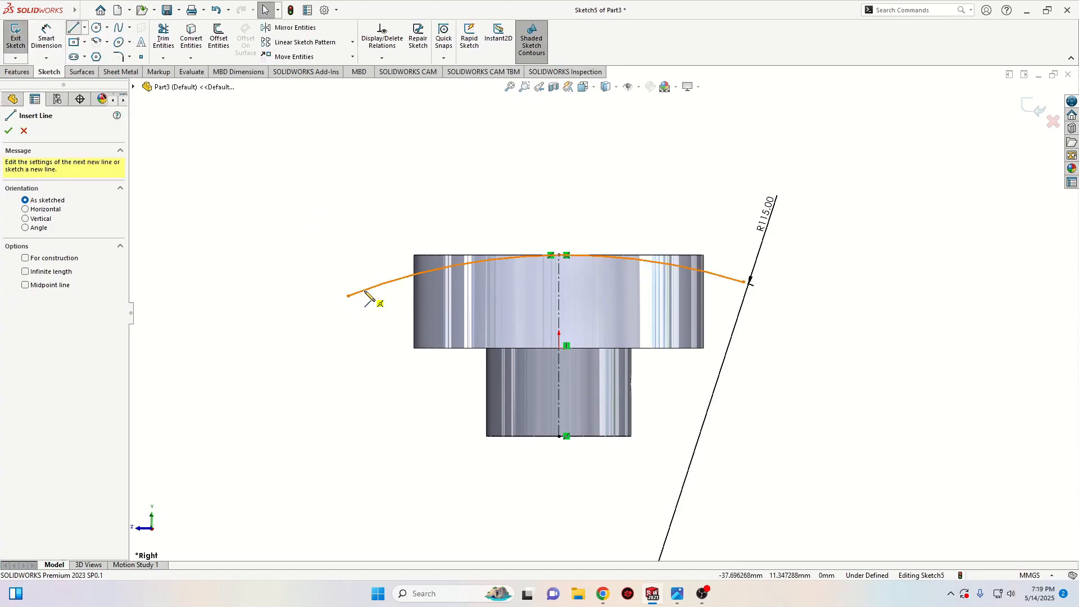
click(349, 194)
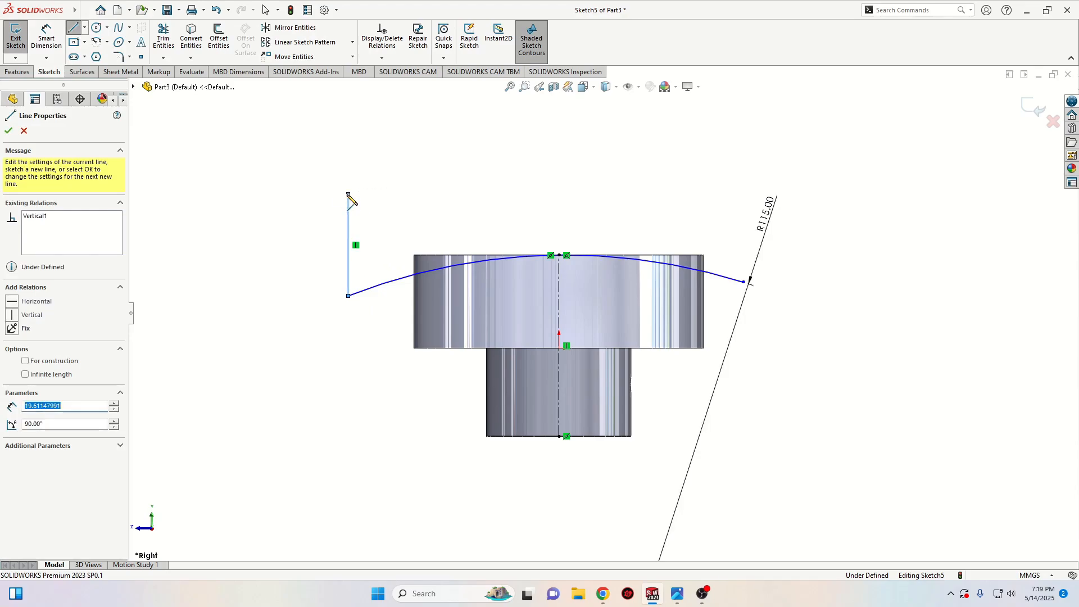
click(559, 193)
click(564, 256)
right_click(258, 192)
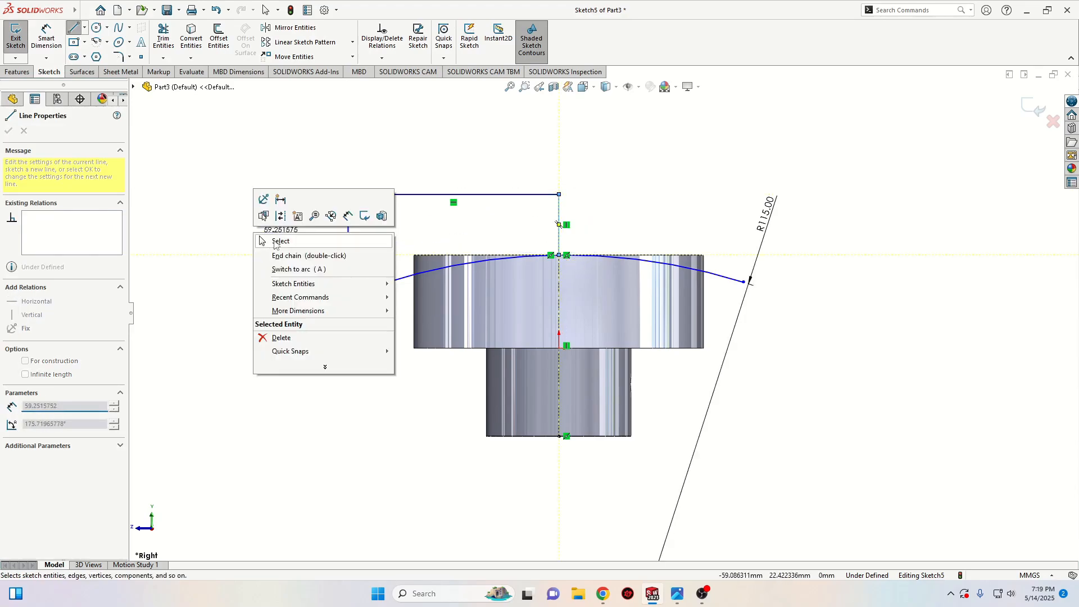
click(278, 245)
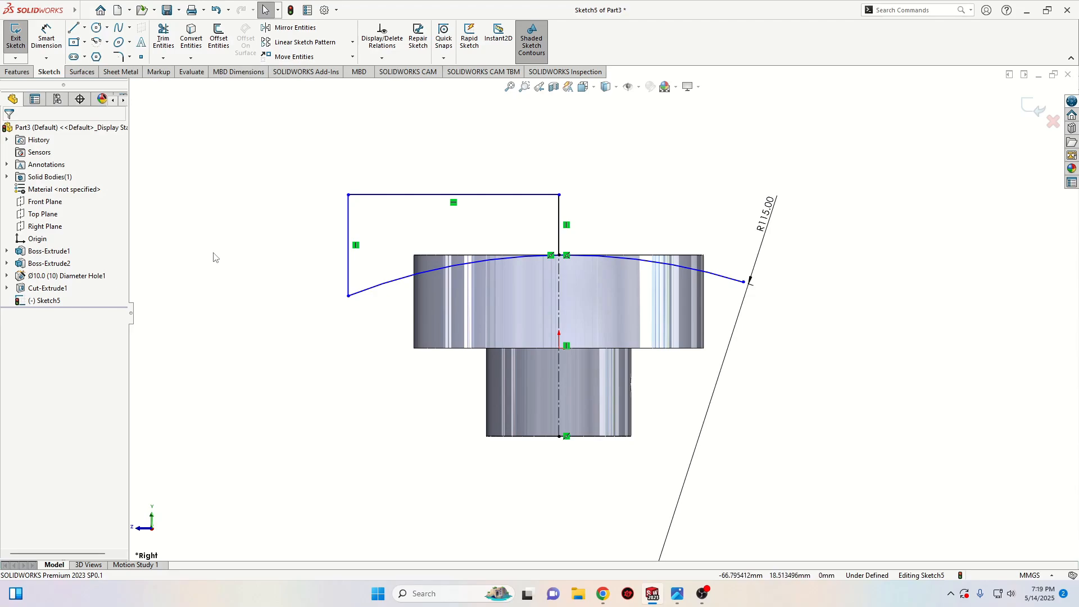
Add a horizontal relation between the arc's two endpoints and reposition the left endpoint slightly lower, outside the disc.
mouse_move(348, 296)
mouse_down()
mouse_move(349, 342)
mouse_move(356, 292)
mouse_up()
ctrl+click(742, 282)
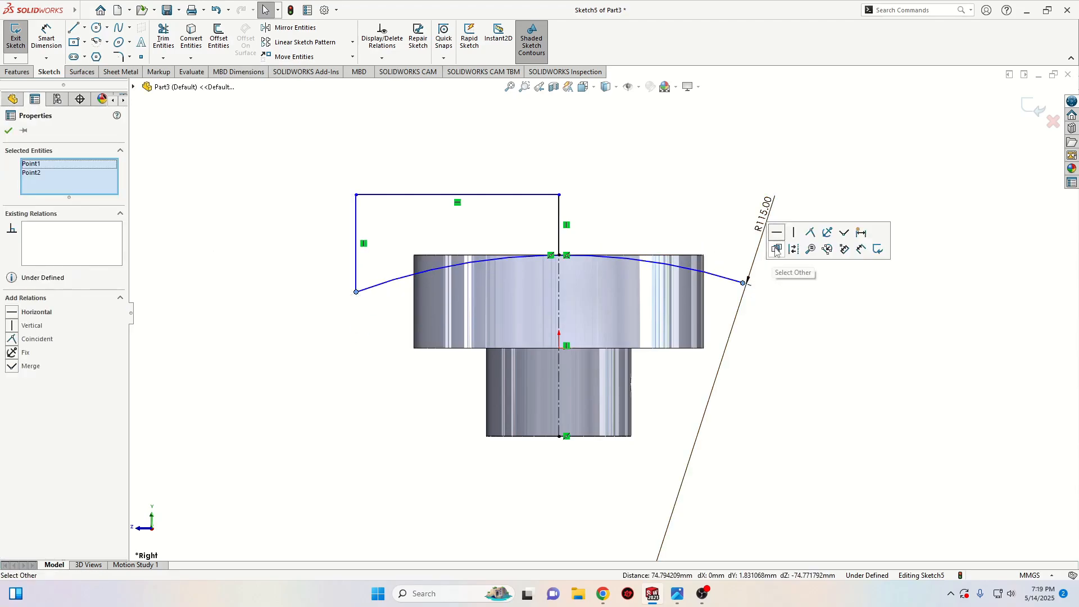
click(777, 232)
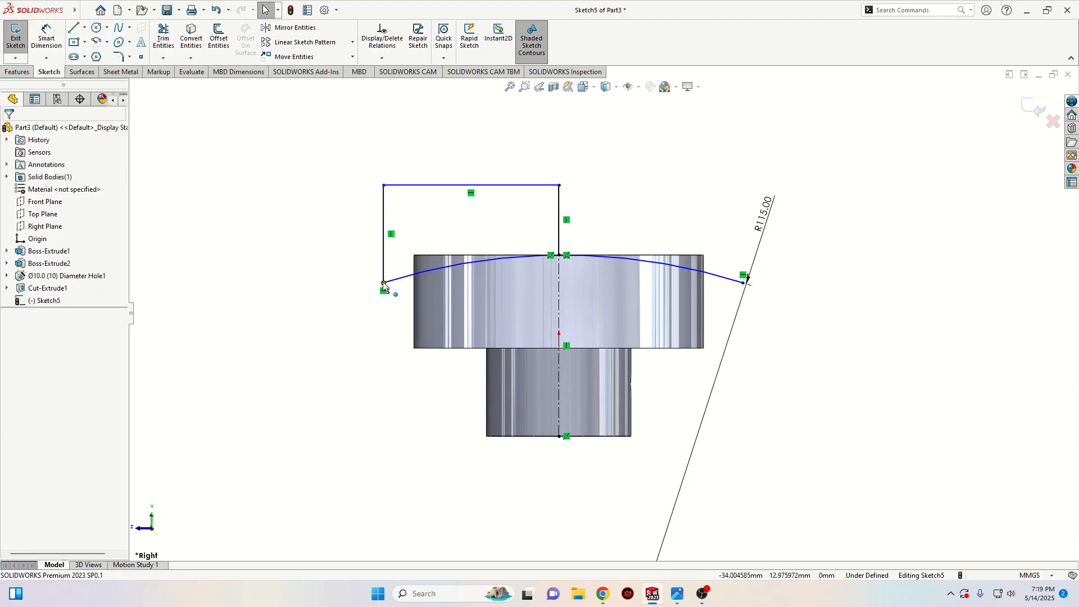
drag(384, 285, 380, 297)
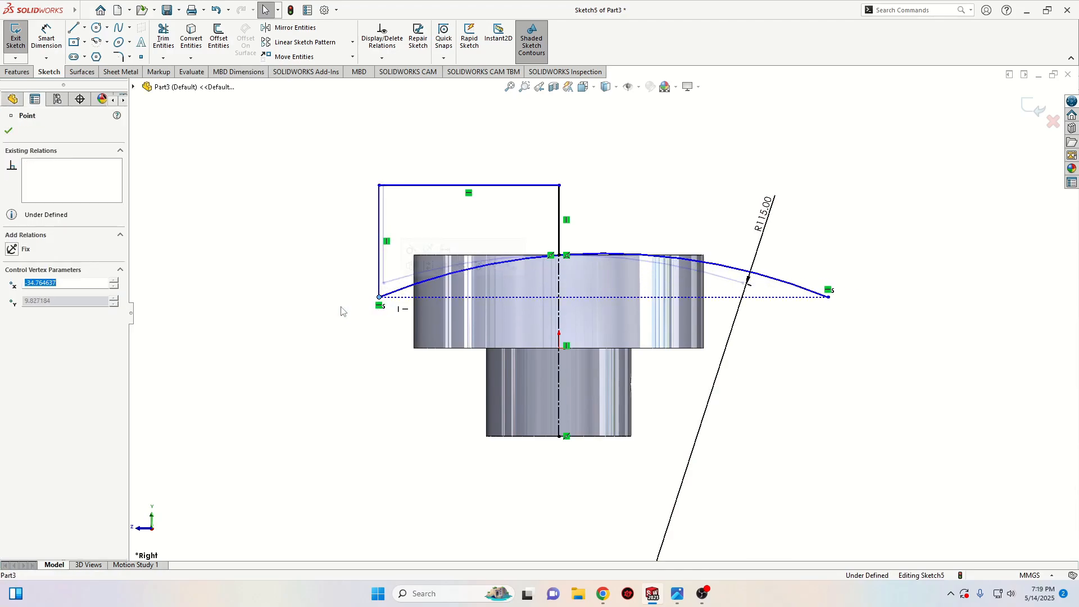
click(341, 312)
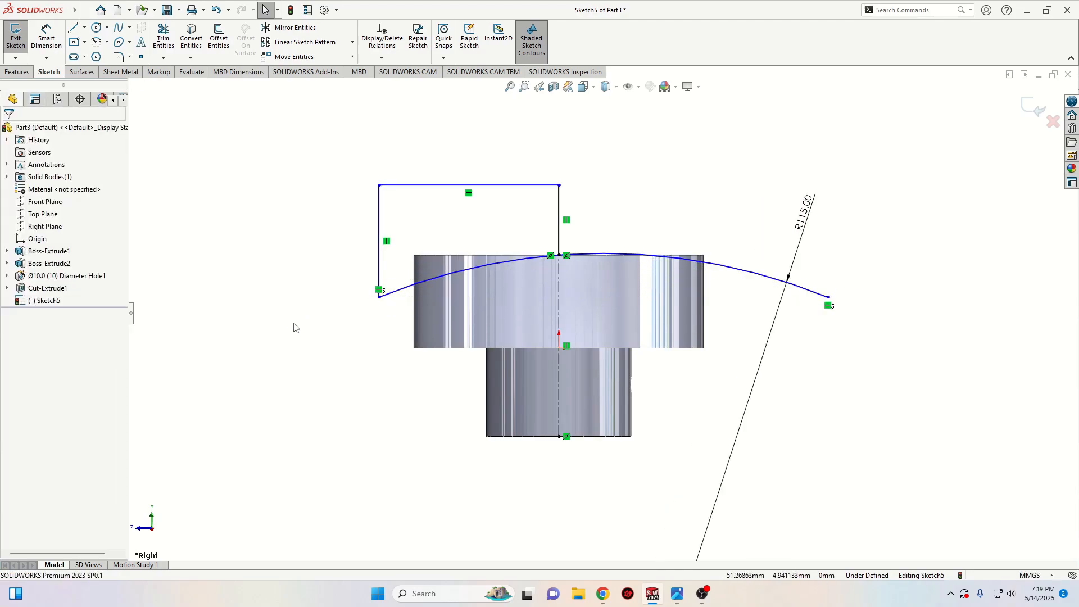
Make the arc's midpoint coincident with the vertical centerline so the arc is centred over the disc.
click(604, 253)
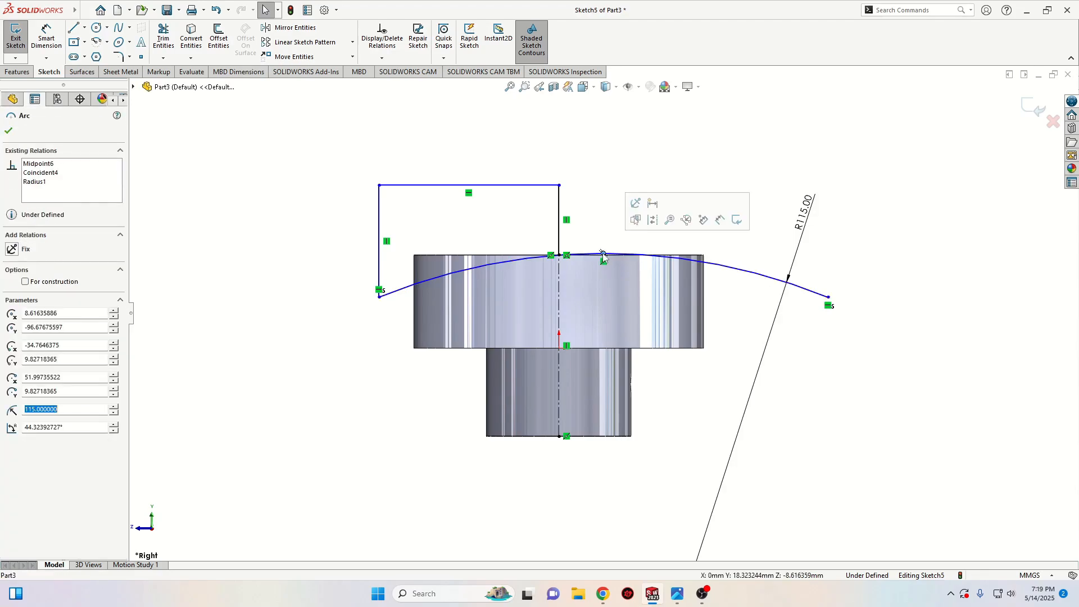
click(559, 291)
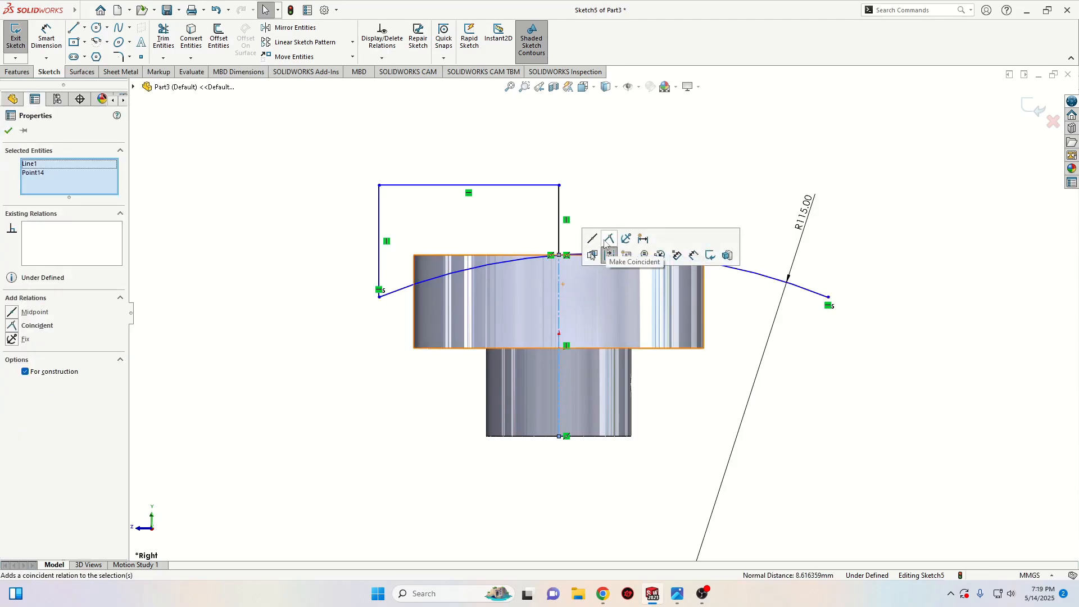
click(606, 241)
click(630, 166)
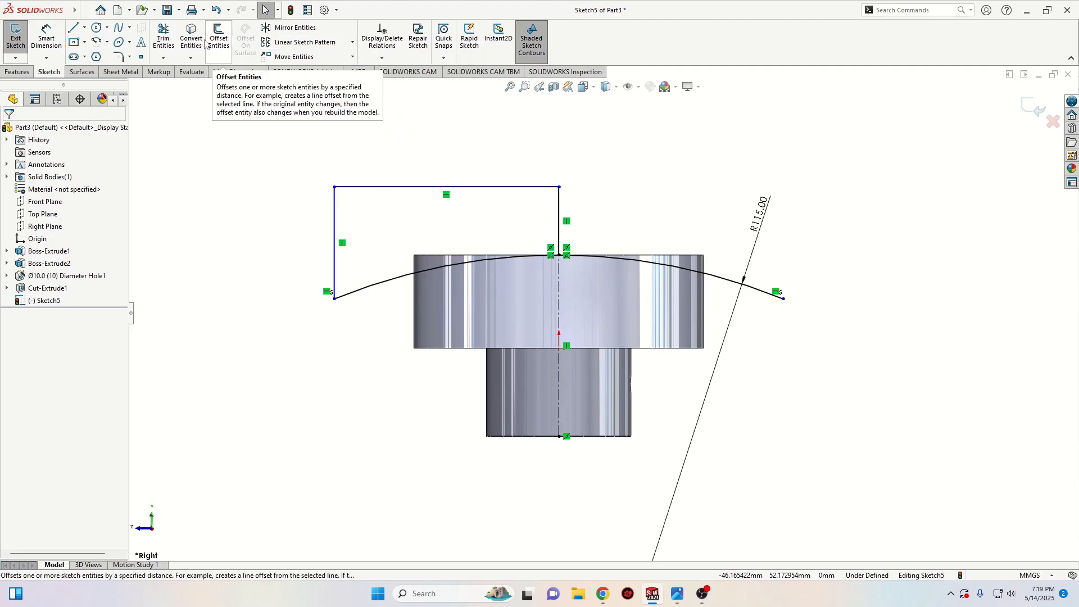
Trim away the half of the R115 arc on the far side of the centerline from the closed profile.
click(163, 36)
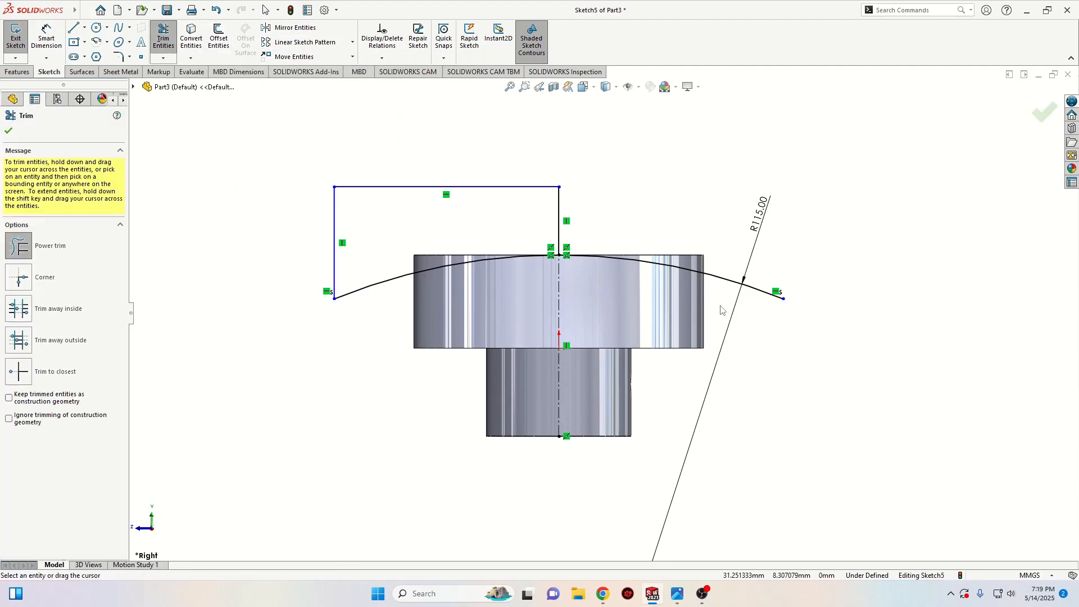
drag(716, 305, 719, 257)
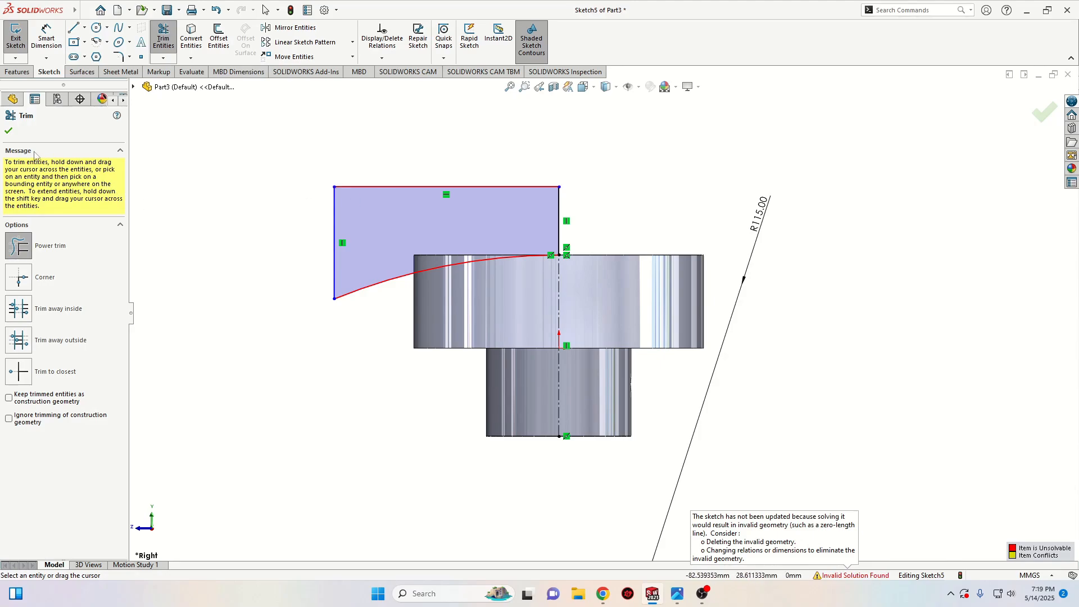
click(8, 130)
Delete the horizontal line that closes the profile above the disc.
click(401, 187)
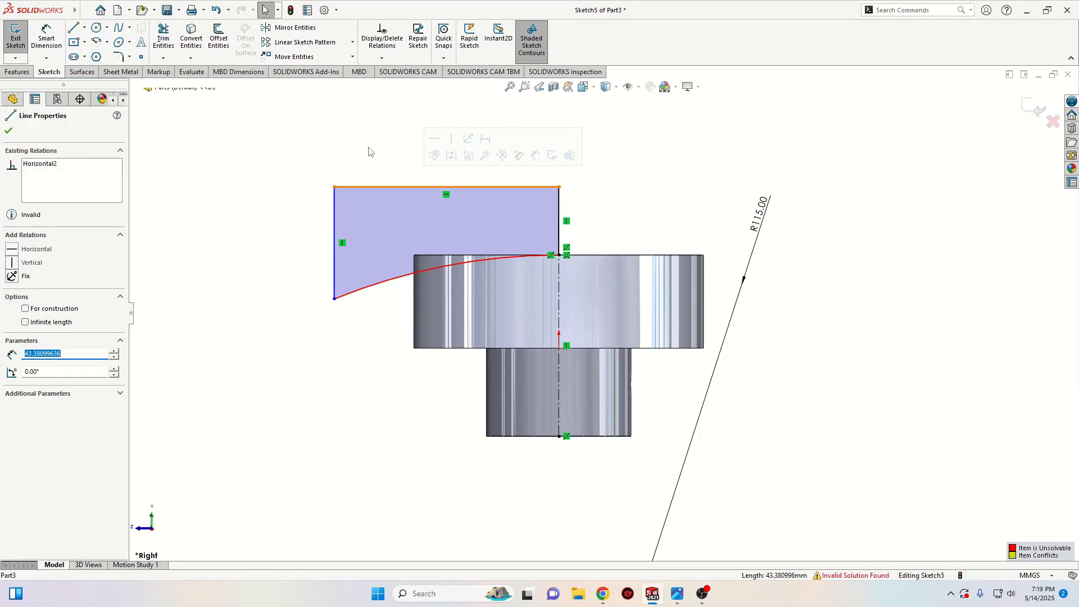
key(Delete)
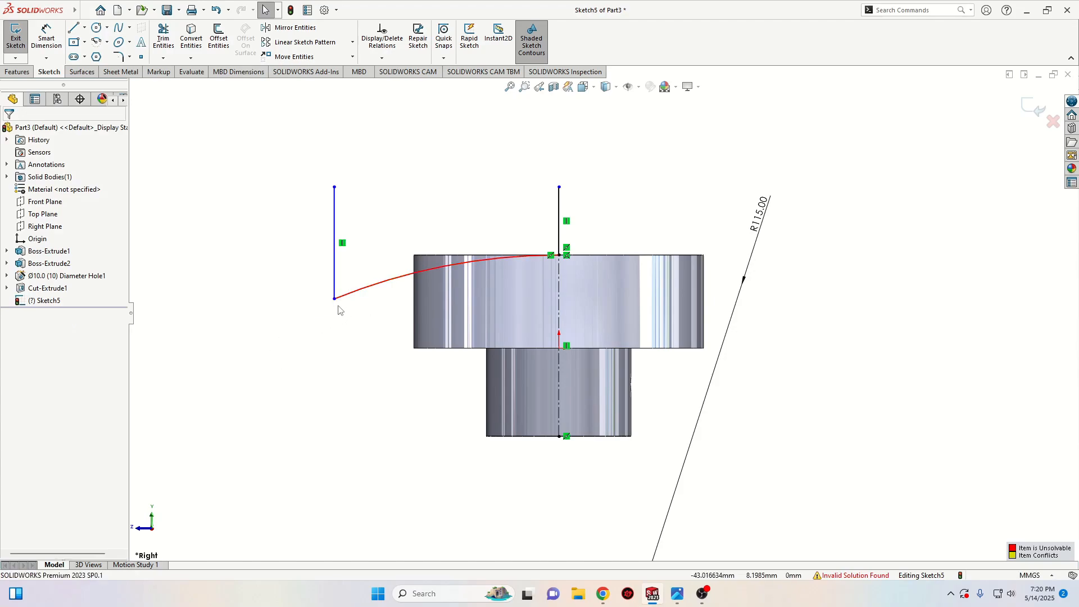
right_click(333, 275)
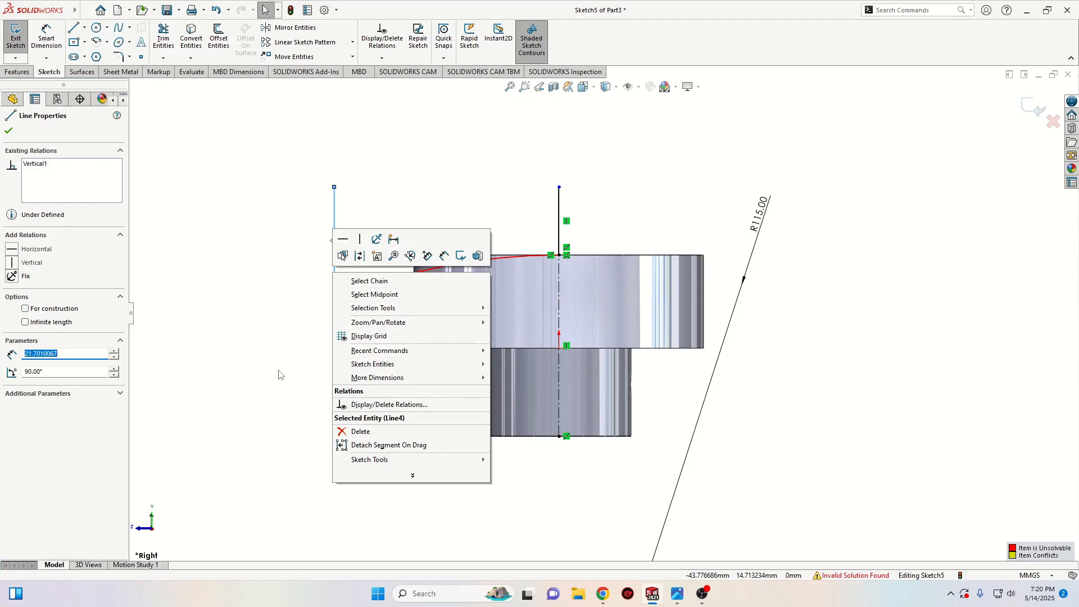
click(318, 368)
Move the R115 dimension over the remaining half of the arc, try deleting it, and undo the deletion.
drag(747, 221, 440, 228)
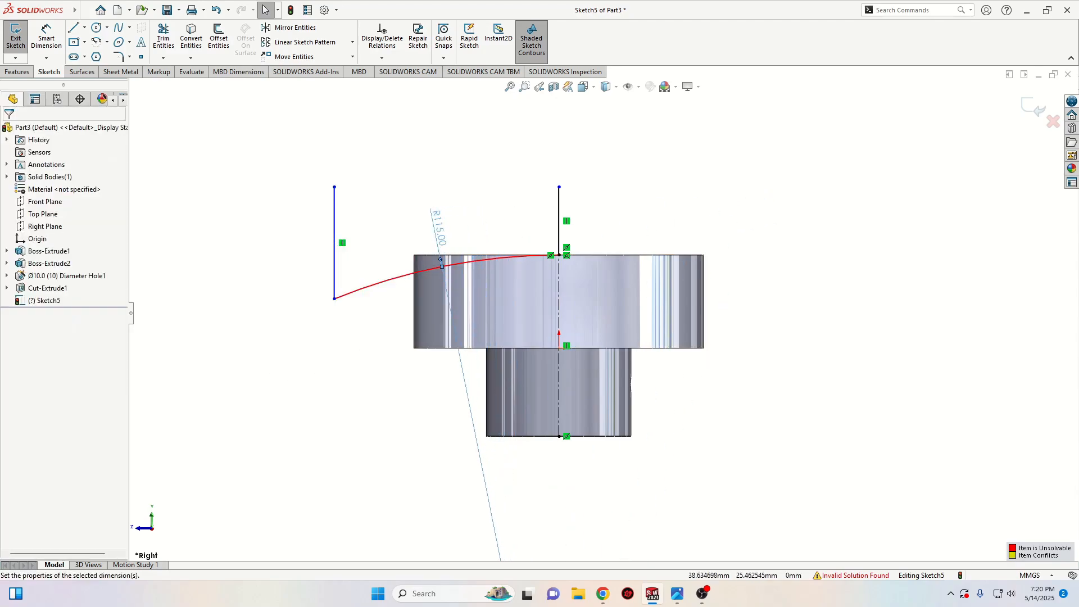
right_click(440, 227)
click(468, 355)
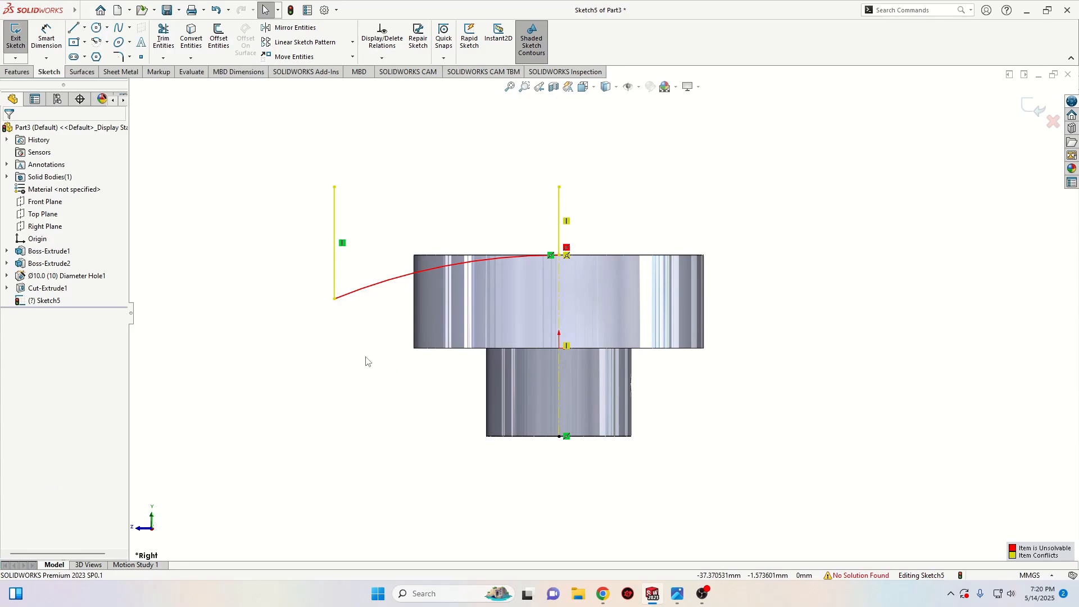
key(ctrl+z)
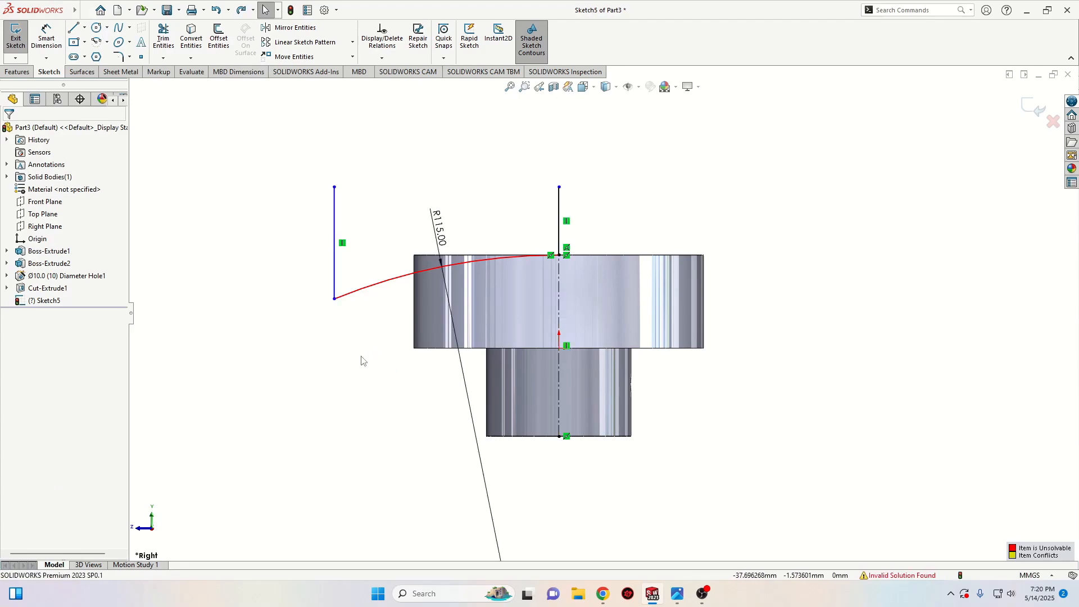
Delete the conflicting relation at the arc's centerline endpoint and make the arc tangent to the disc's top edge.
right_click(549, 259)
click(577, 391)
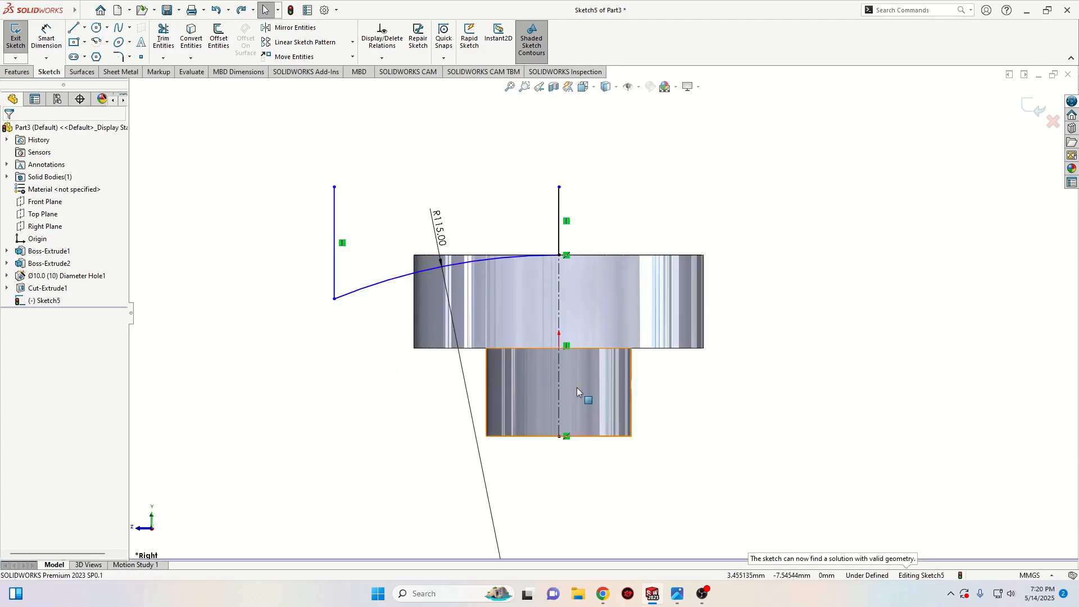
click(498, 259)
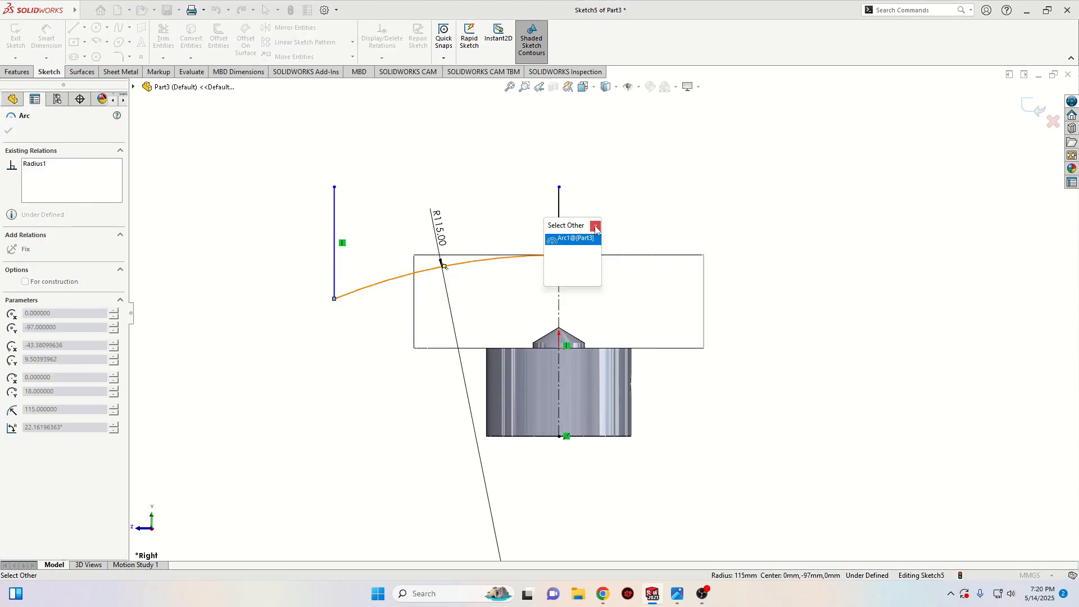
click(599, 229)
click(505, 258)
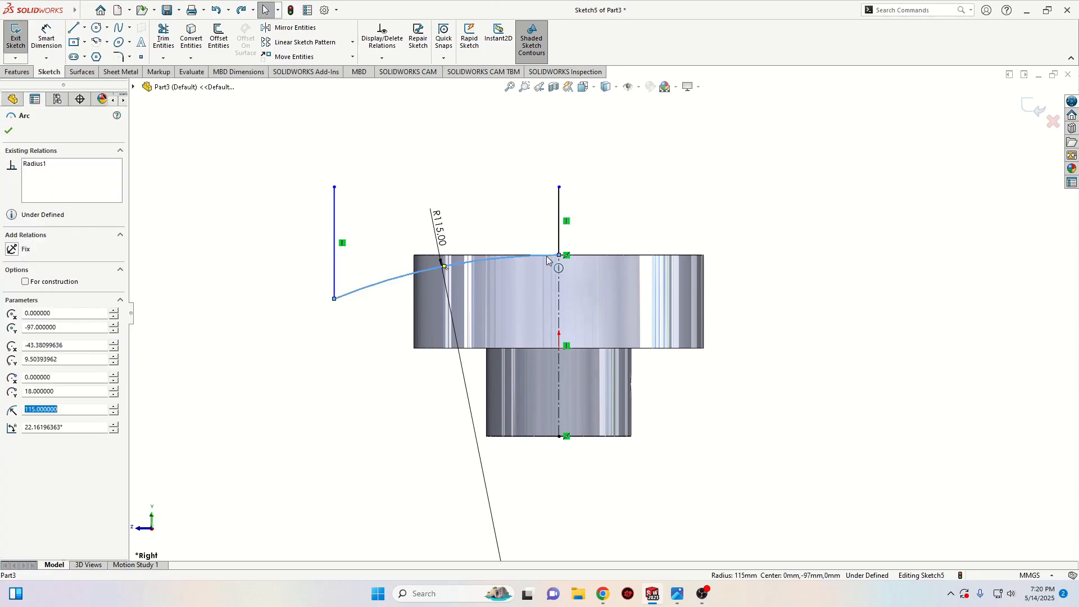
ctrl+click(492, 255)
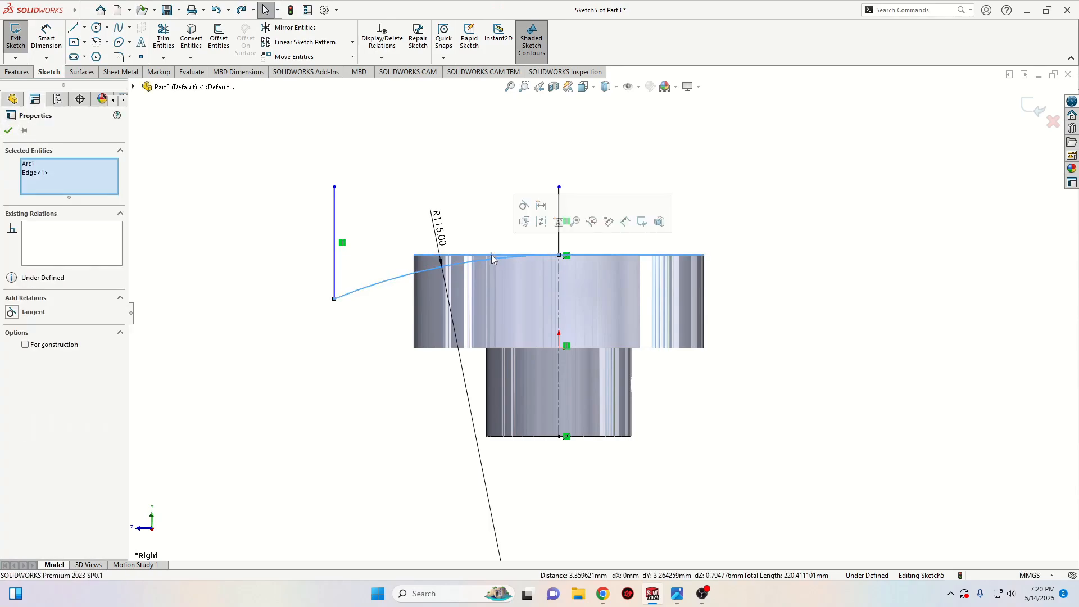
click(525, 219)
click(443, 168)
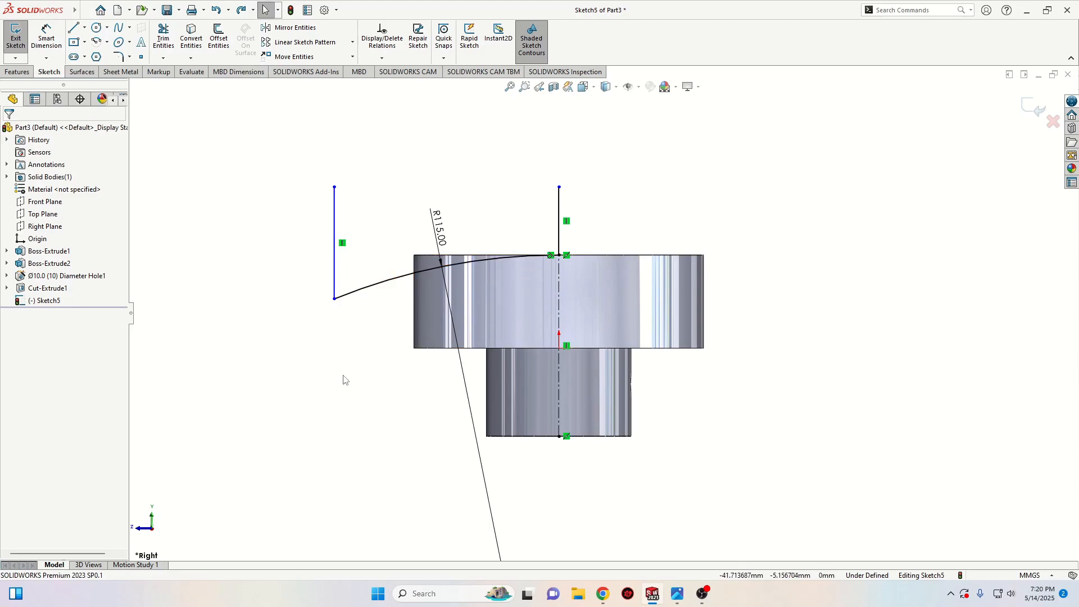
Close the profile with a horizontal line between the upper endpoints of the two vertical lines.
click(73, 28)
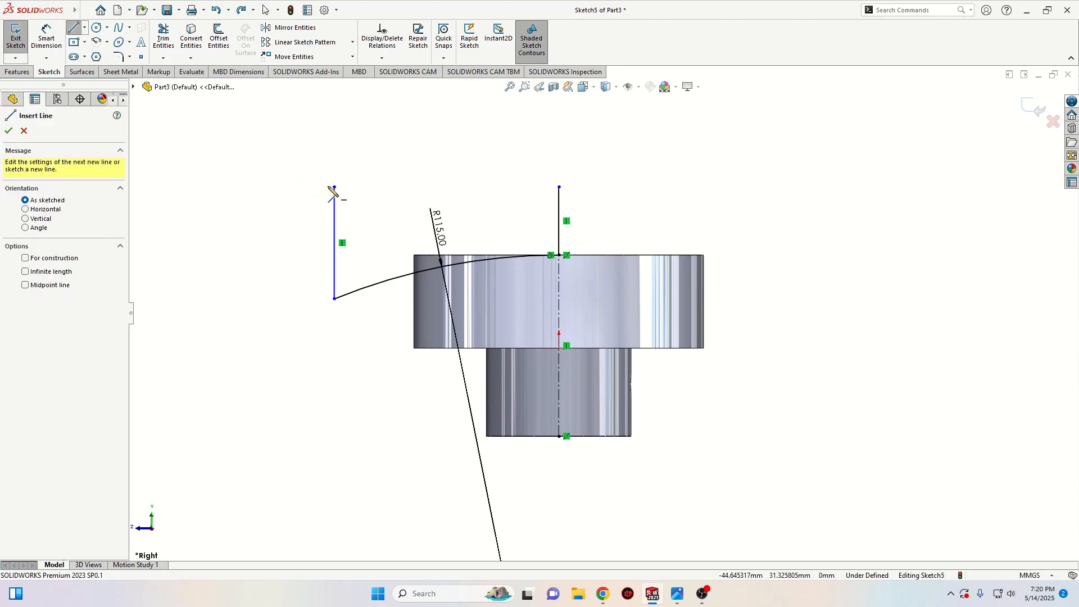
click(335, 186)
click(559, 187)
key(Escape)
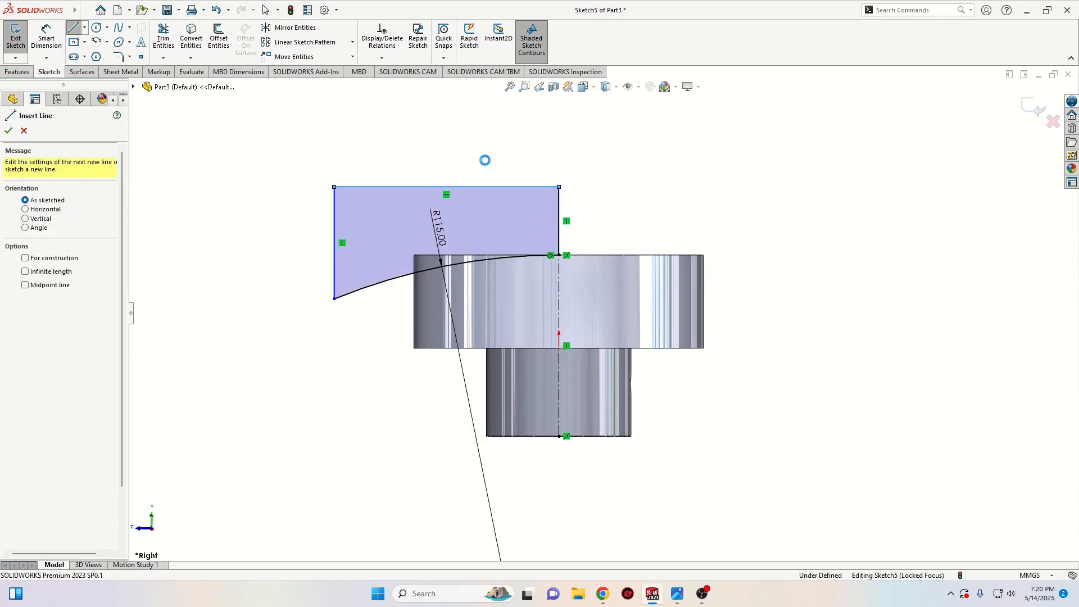
key(Escape)
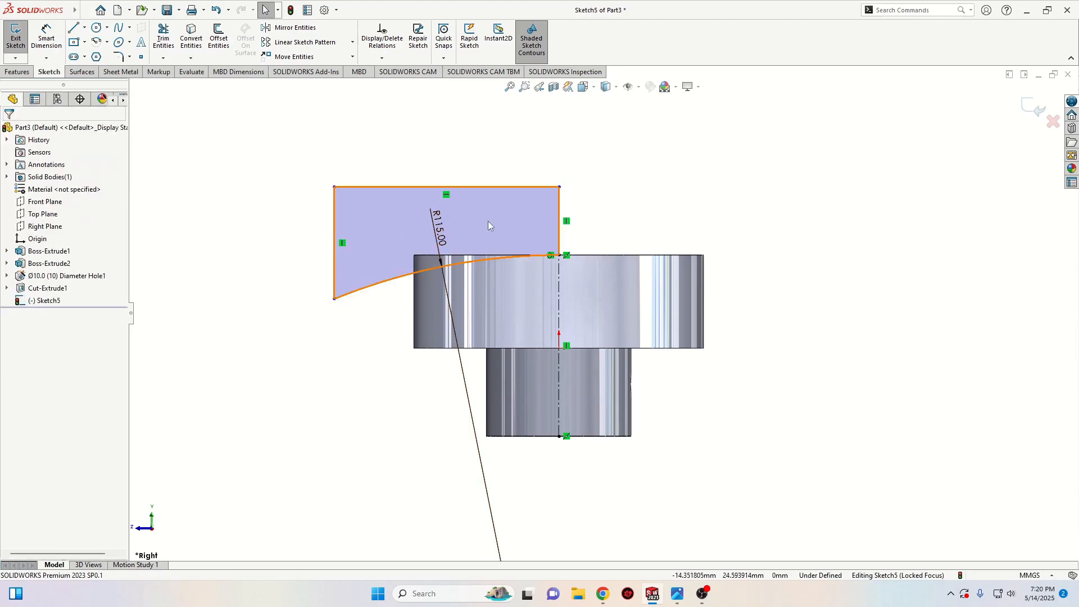
Cut the disc's top with a 360° revolved cut of the profile around the vertical centerline.
click(18, 72)
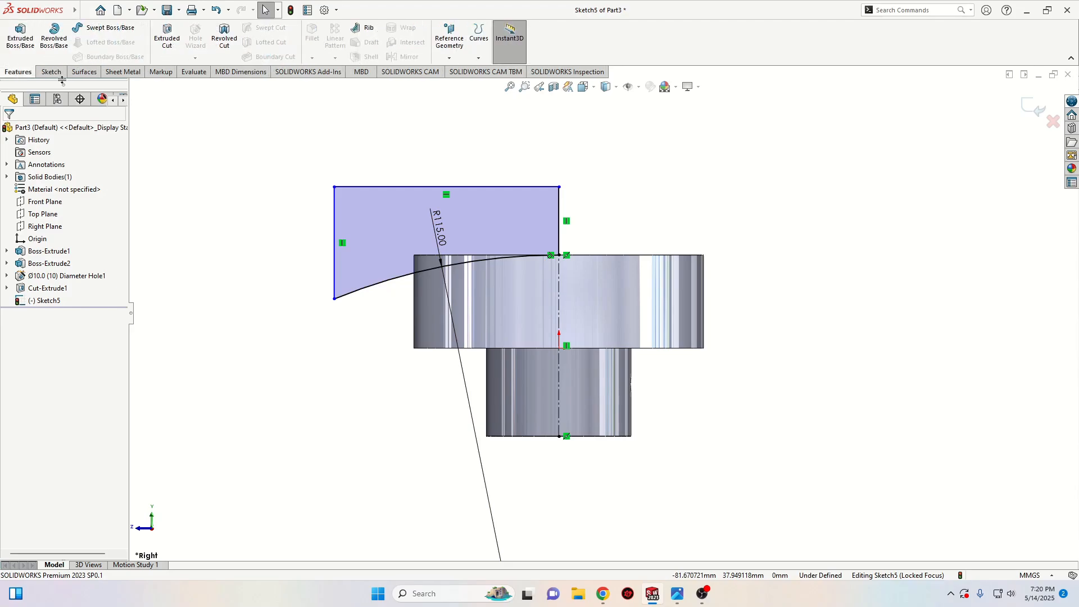
click(224, 35)
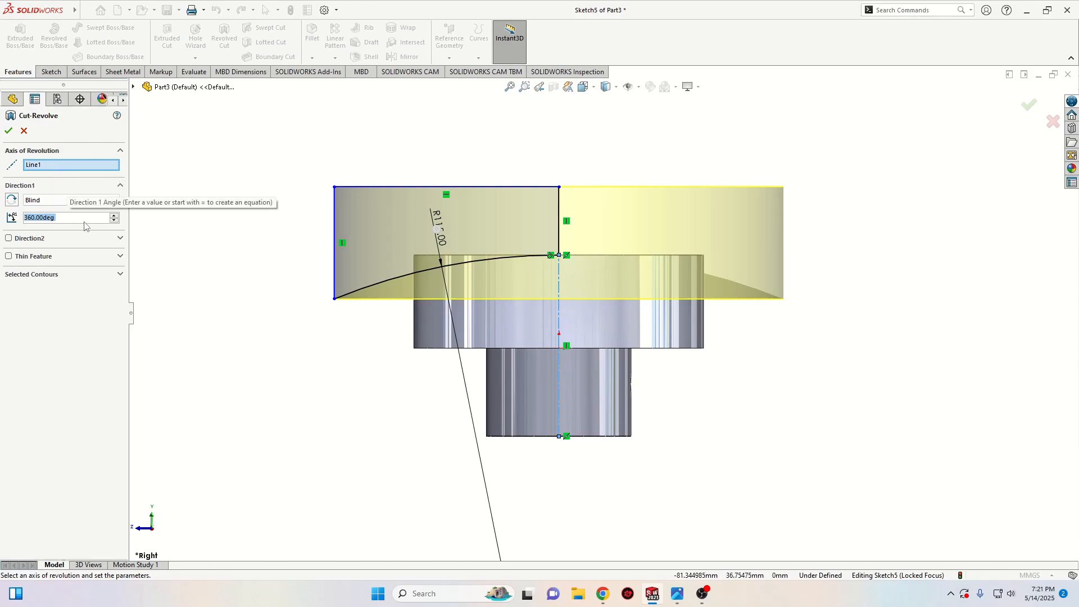
click(8, 132)
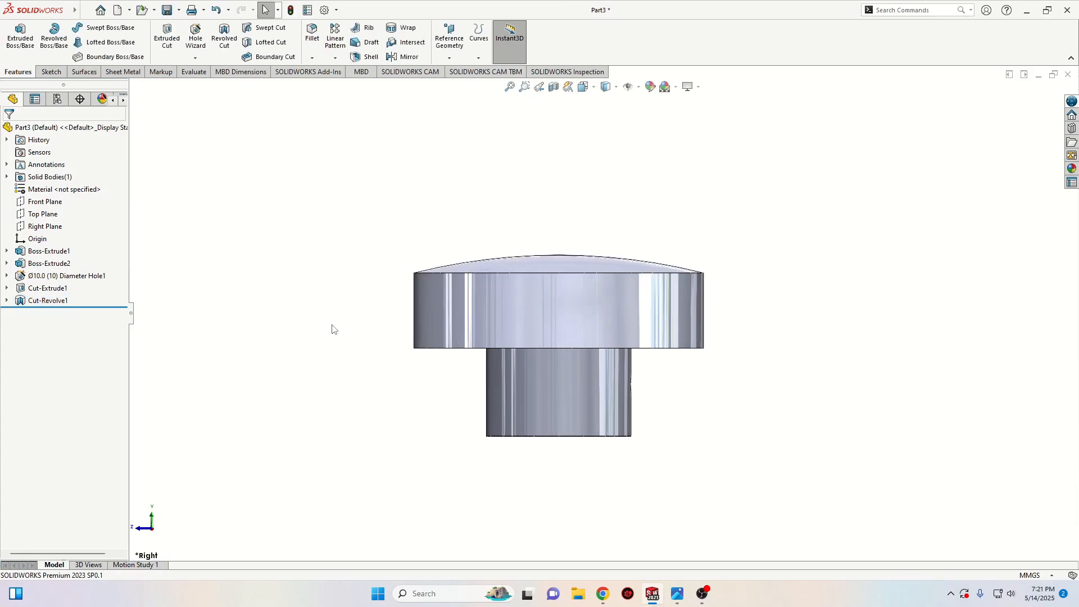
Start a sketch on the disc's underside and draw a vertical centerline from the origin up to the disc's outer edge.
mouse_move(332, 330)
middle_down()
mouse_move(375, 375)
mouse_move(386, 312)
mouse_move(351, 365)
mouse_move(354, 419)
mouse_move(405, 314)
middle_up()
scroll(491, 308, down, 3)
click(491, 310)
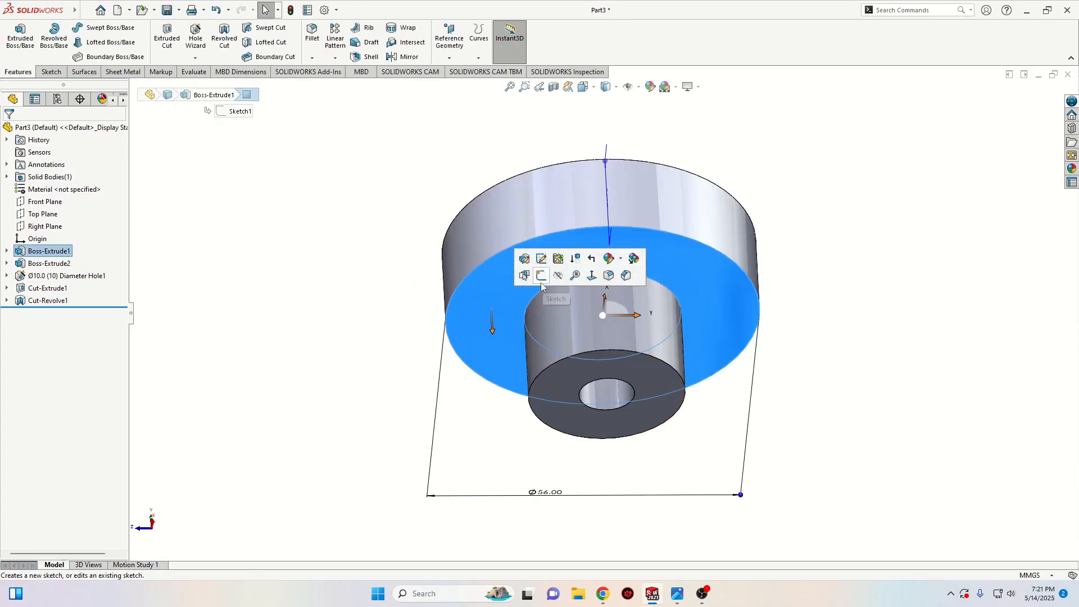
click(541, 278)
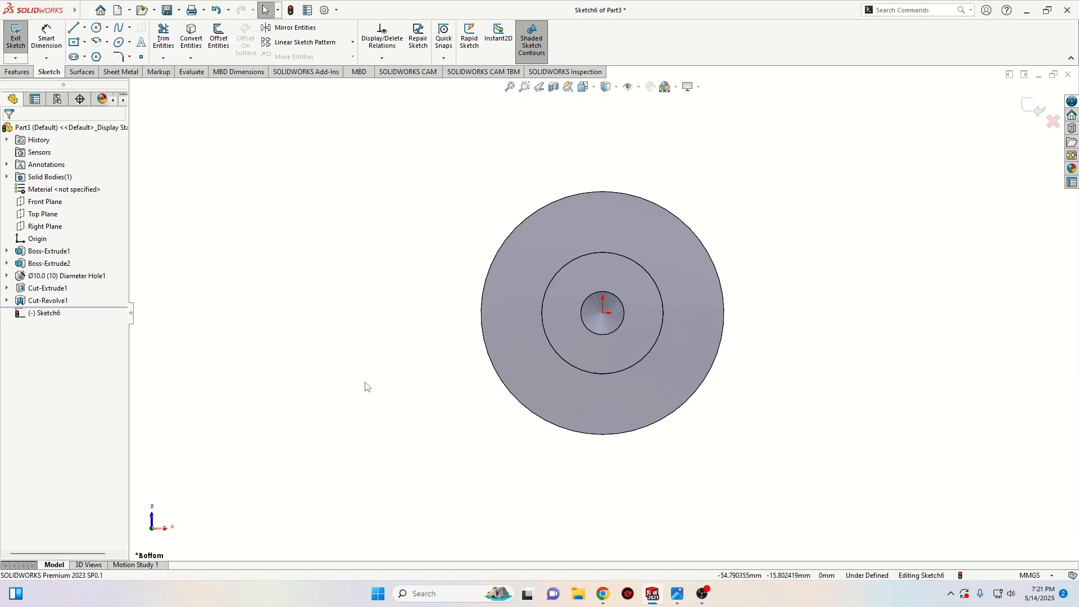
click(85, 28)
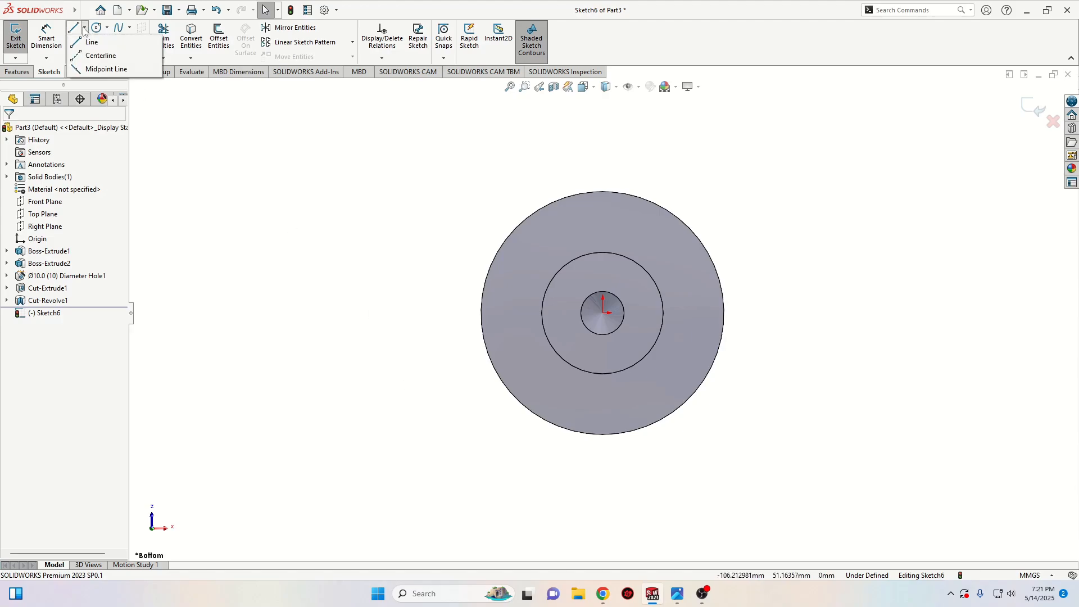
click(603, 312)
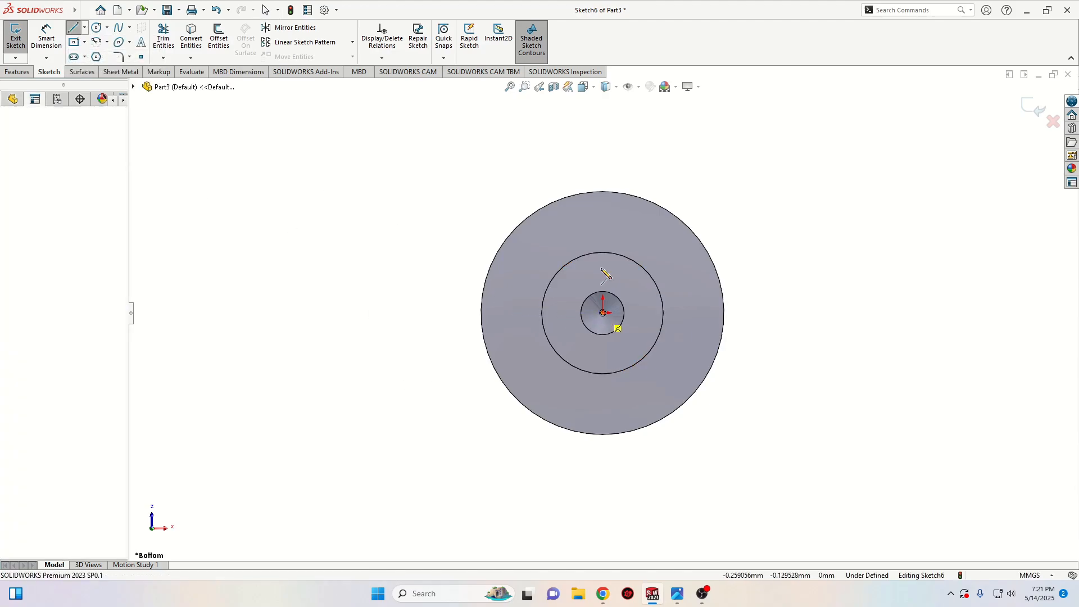
click(602, 191)
right_click(526, 168)
click(546, 177)
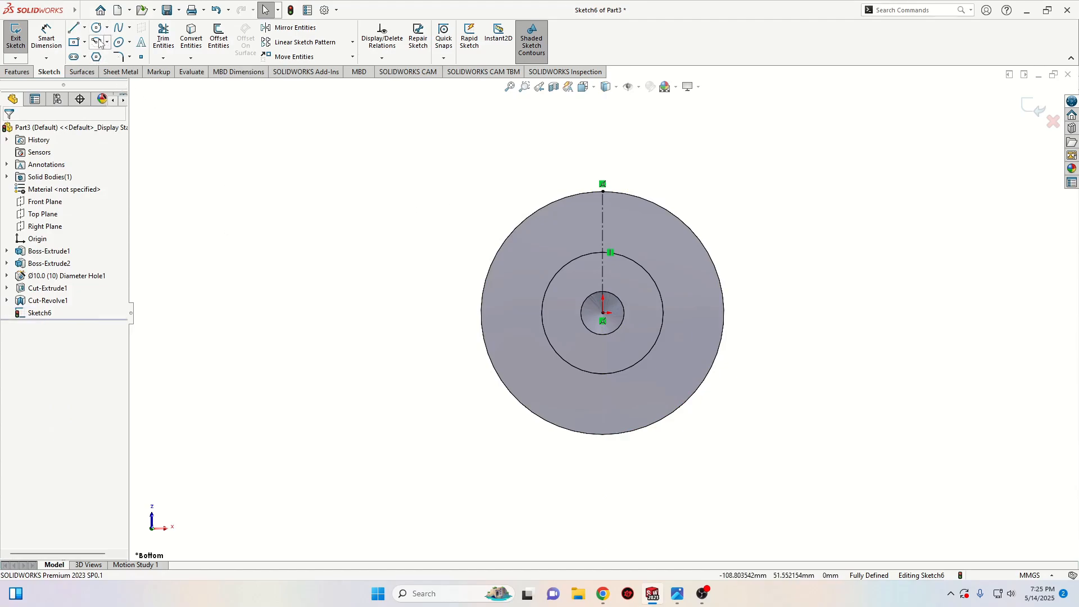
Draw a centerpoint arc of about 12.5 mm radius, centred outside the disc's upper-left rim, with both endpoints on the outer edge.
click(98, 42)
click(517, 199)
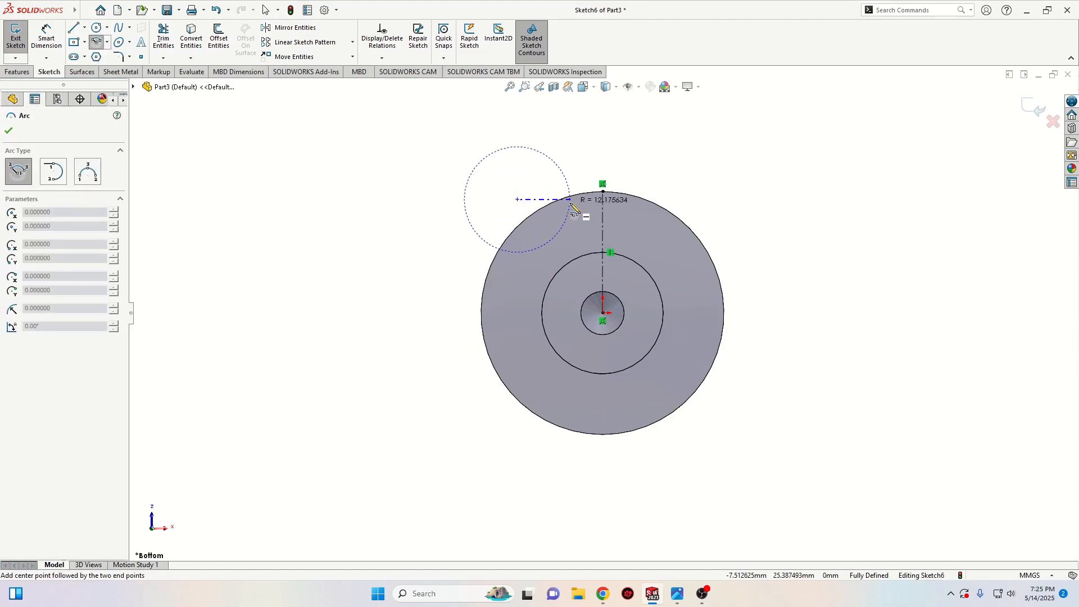
click(569, 199)
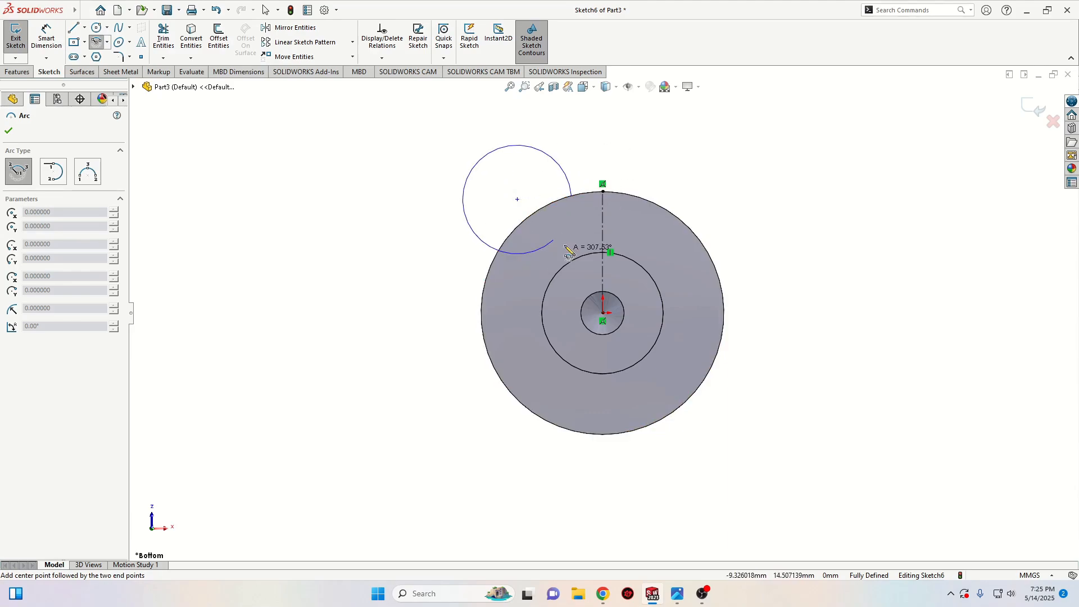
click(499, 251)
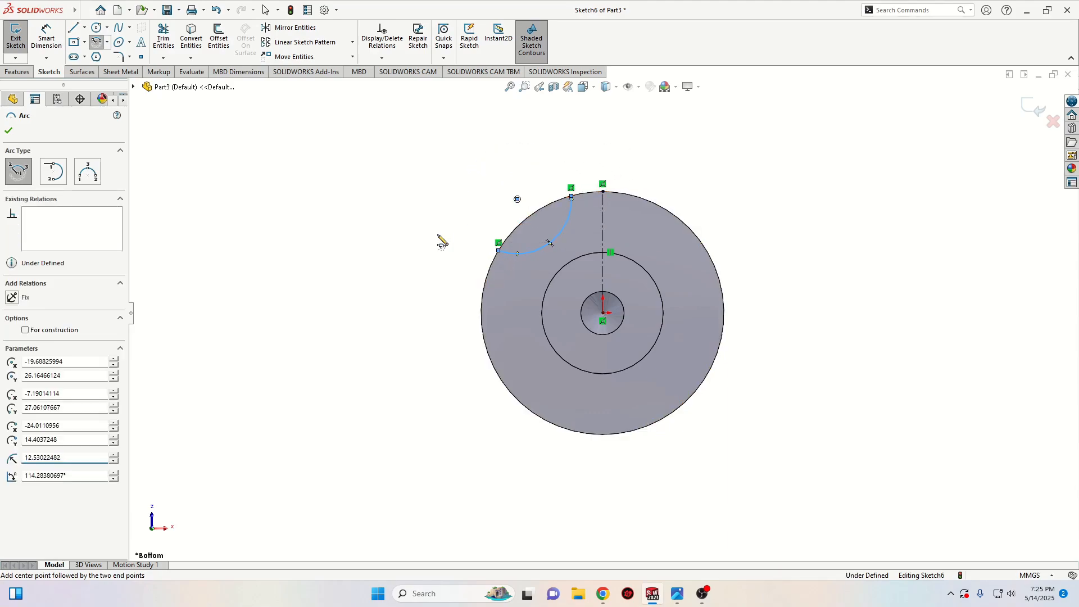
key(Escape)
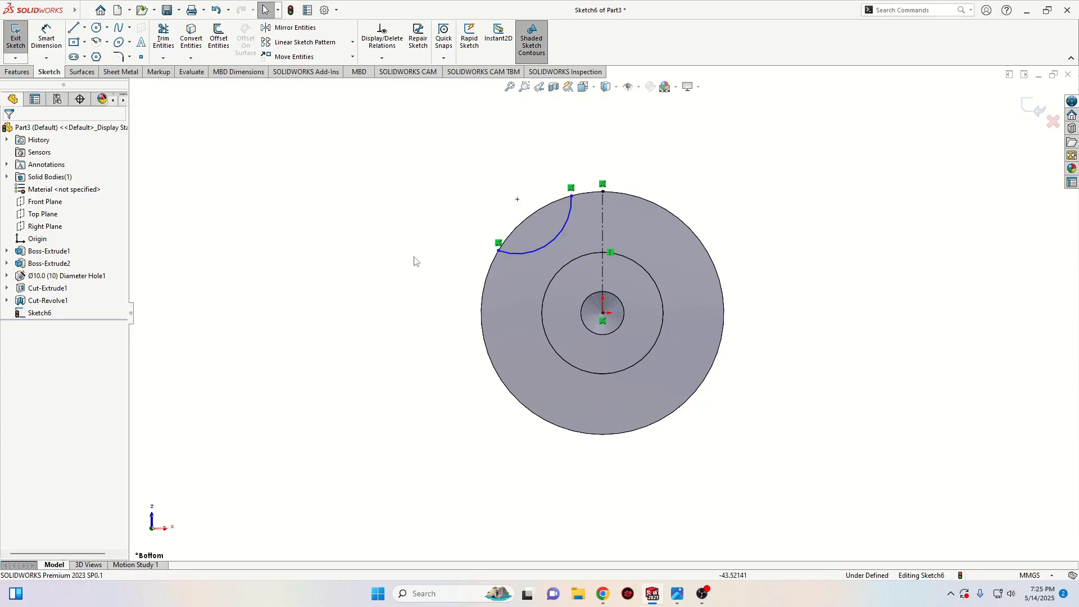
Dimension the arc's radius as 14 mm.
click(46, 37)
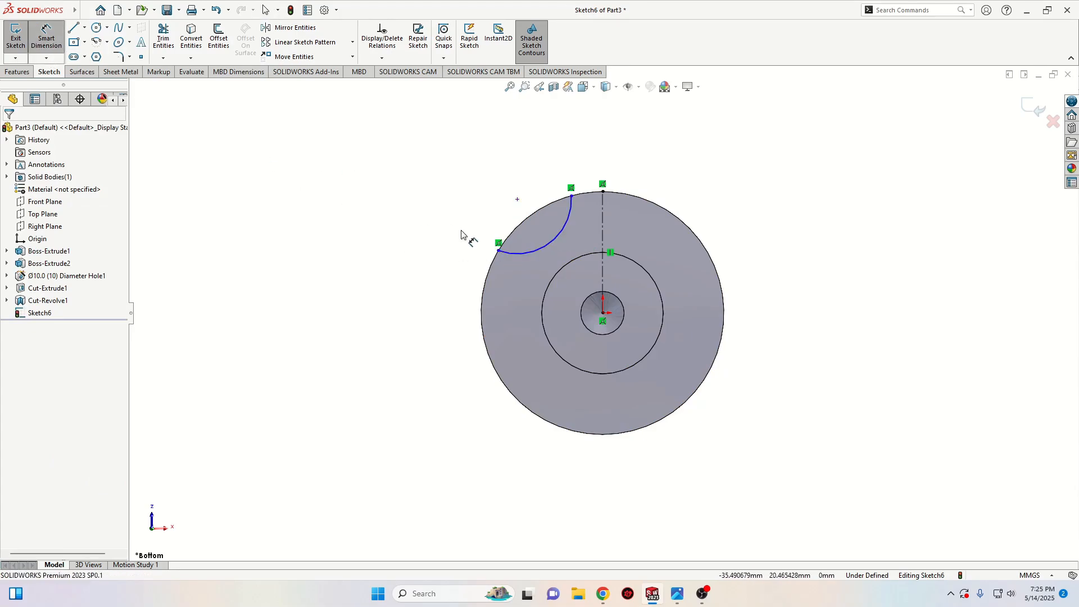
click(541, 245)
click(497, 200)
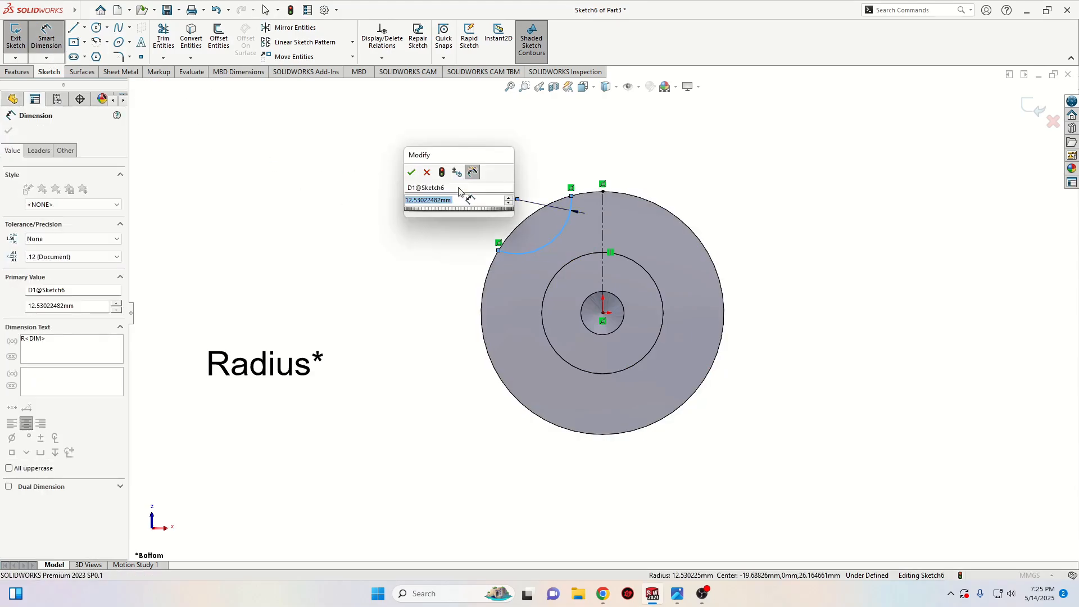
text(14)
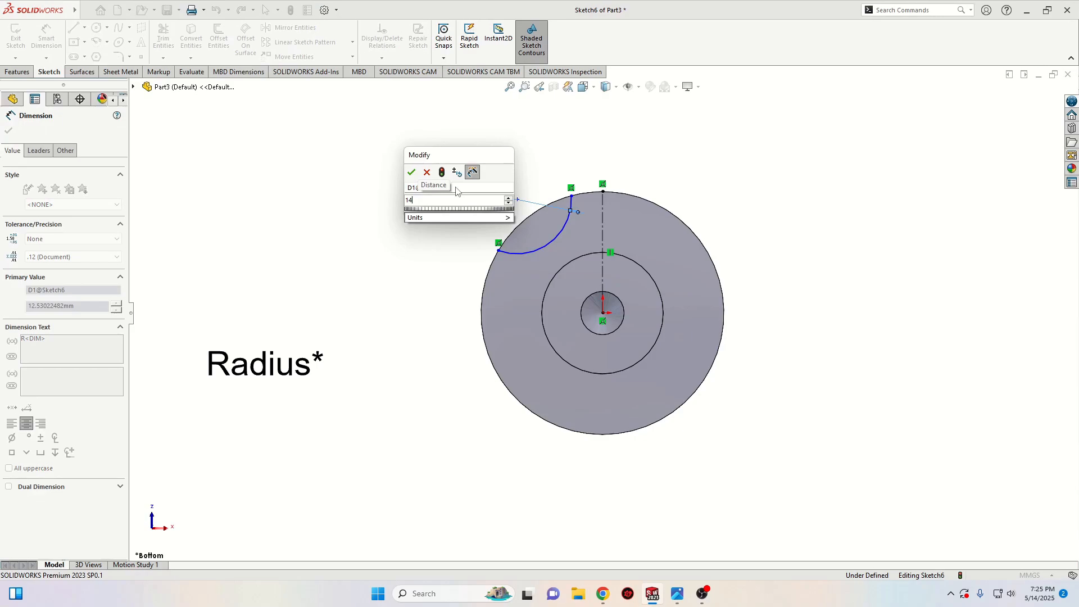
key(Return)
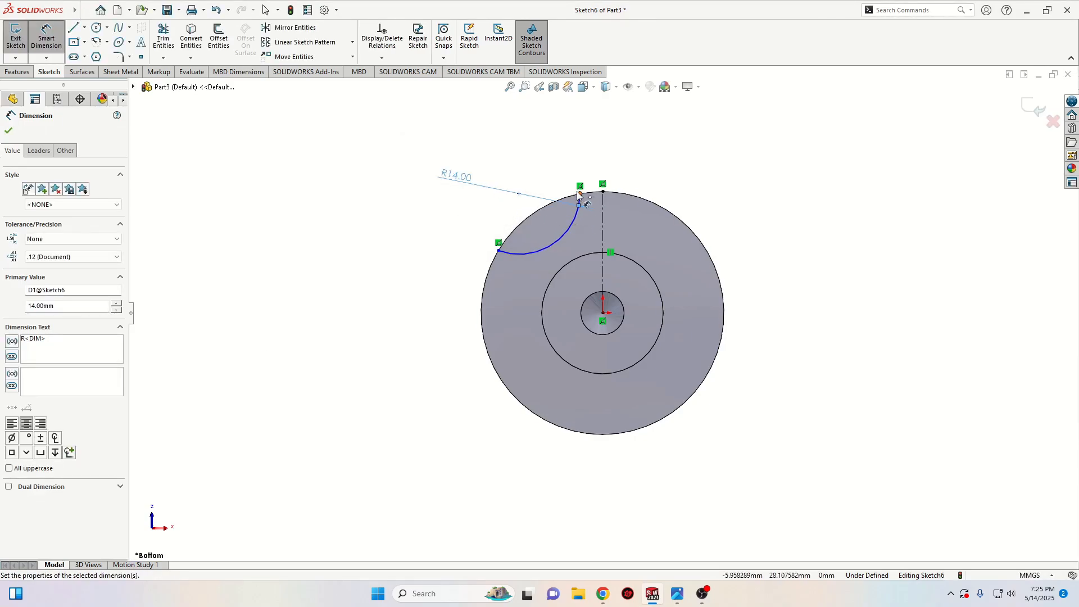
Try to dimension the horizontal distance between the arc's upper endpoint and the centerline's top endpoint as 45 mm.
click(580, 195)
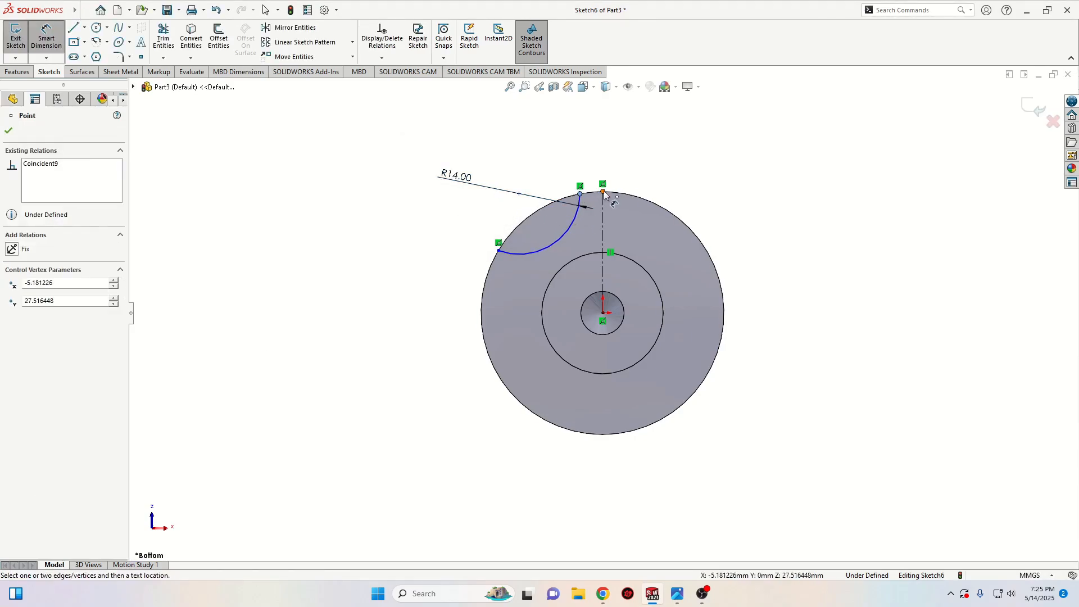
click(603, 192)
click(589, 127)
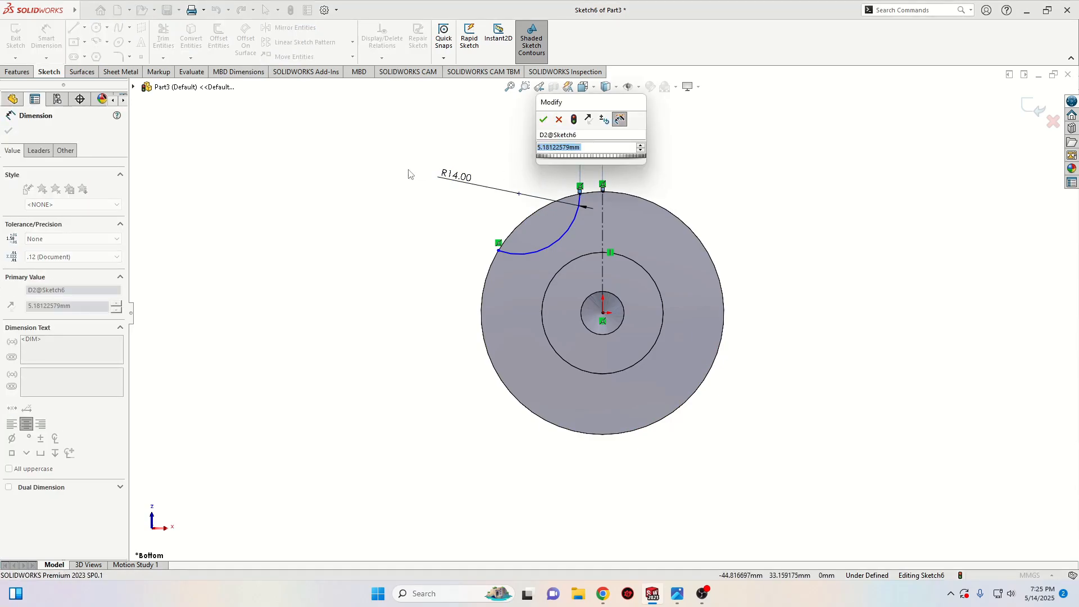
text(45)
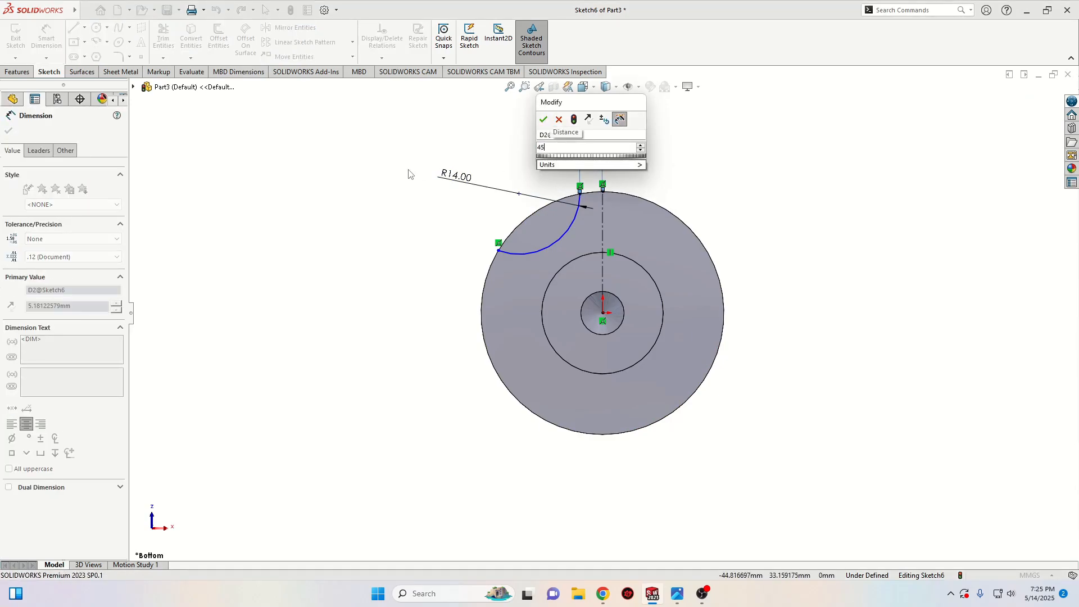
key(Return)
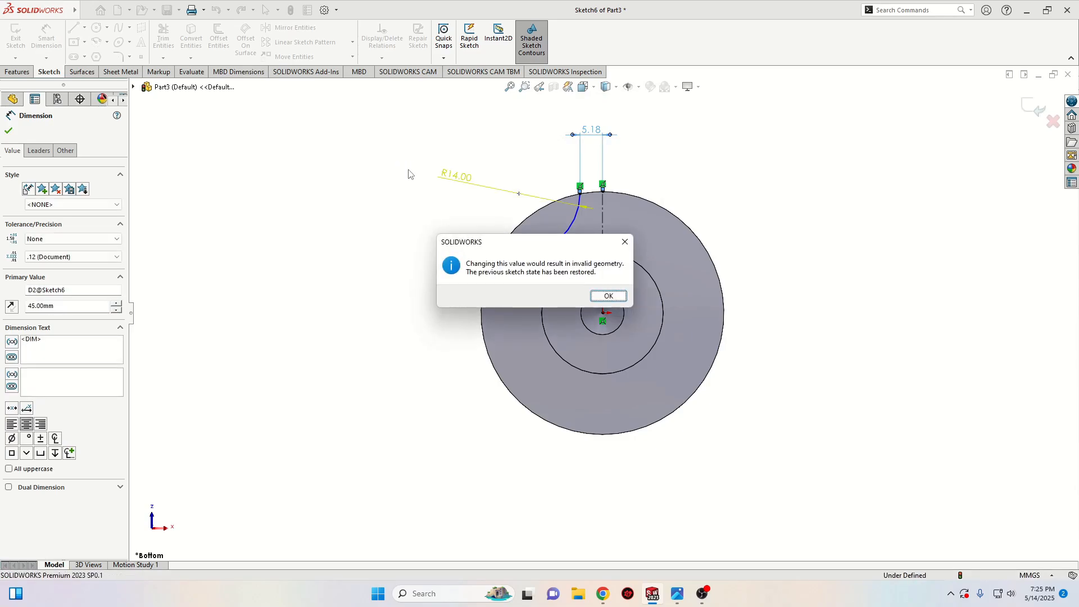
click(626, 243)
Delete the horizontal dimension between the arc's upper endpoint and the centerline.
right_click(400, 195)
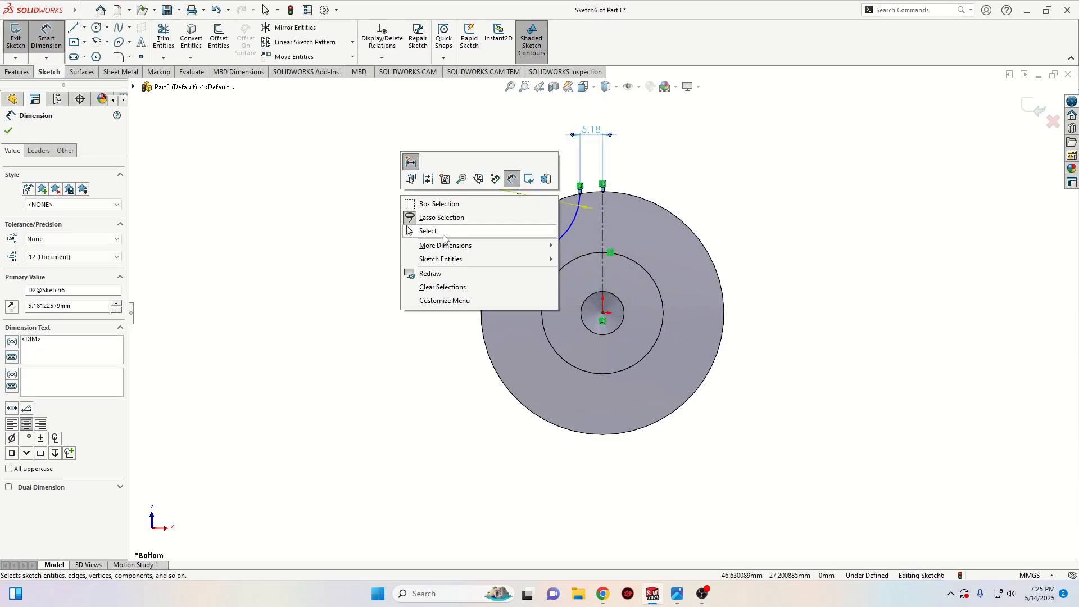
click(440, 232)
right_click(598, 136)
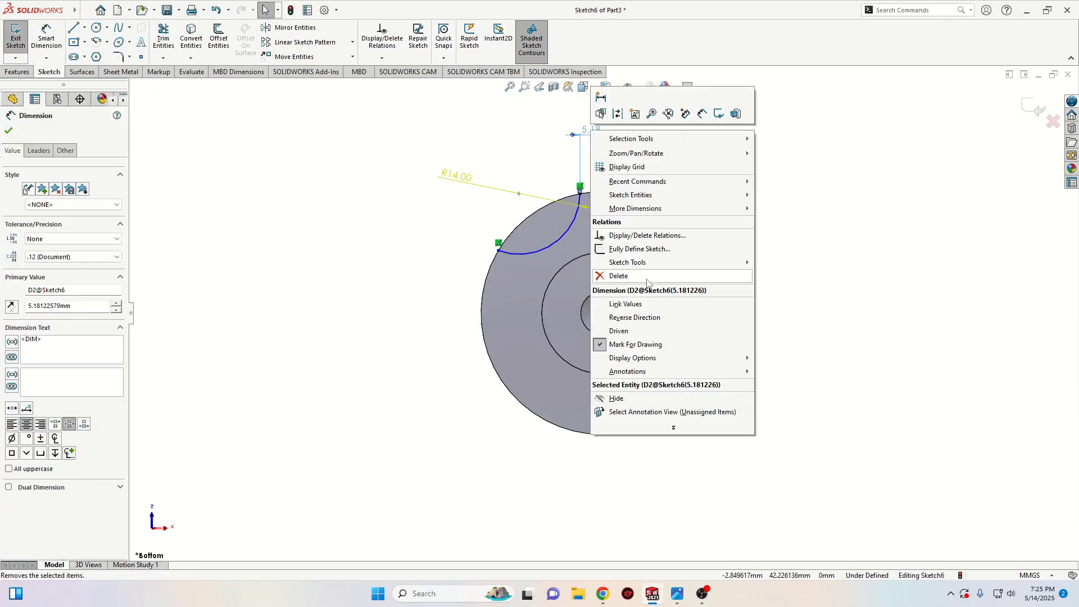
click(640, 275)
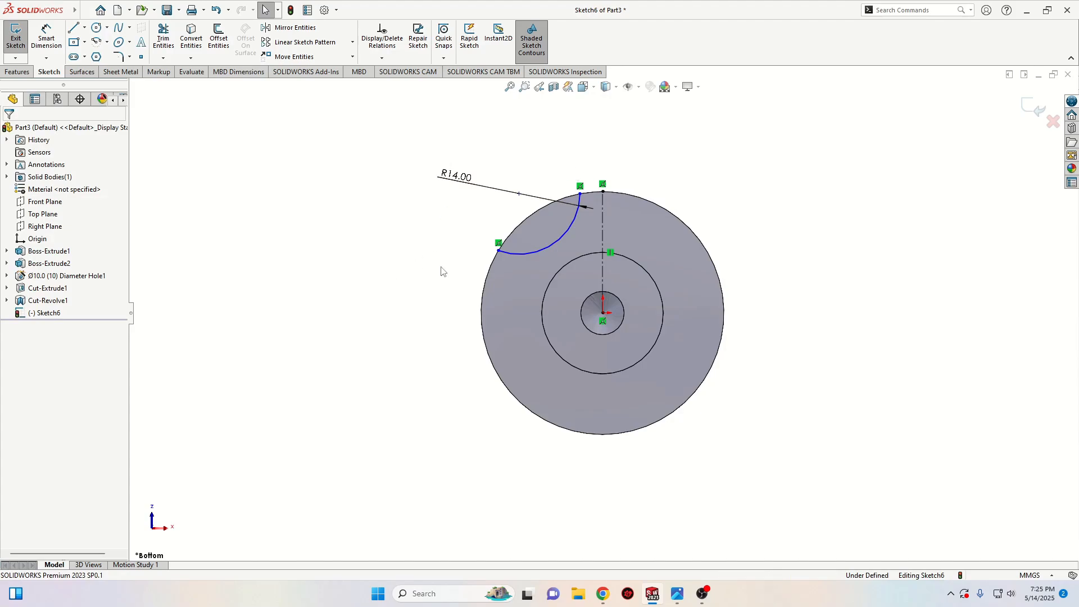
Shorten the arc by moving its lower-left endpoint along the rim, and circular-pattern it around the origin as 6 equally spaced instances over 360°.
drag(499, 249, 528, 224)
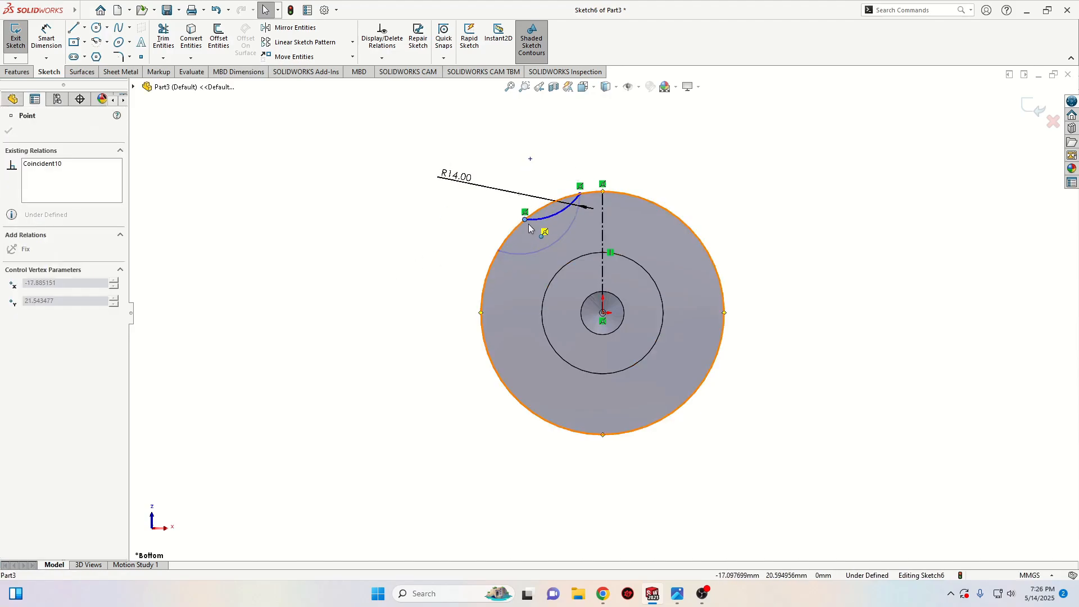
click(333, 231)
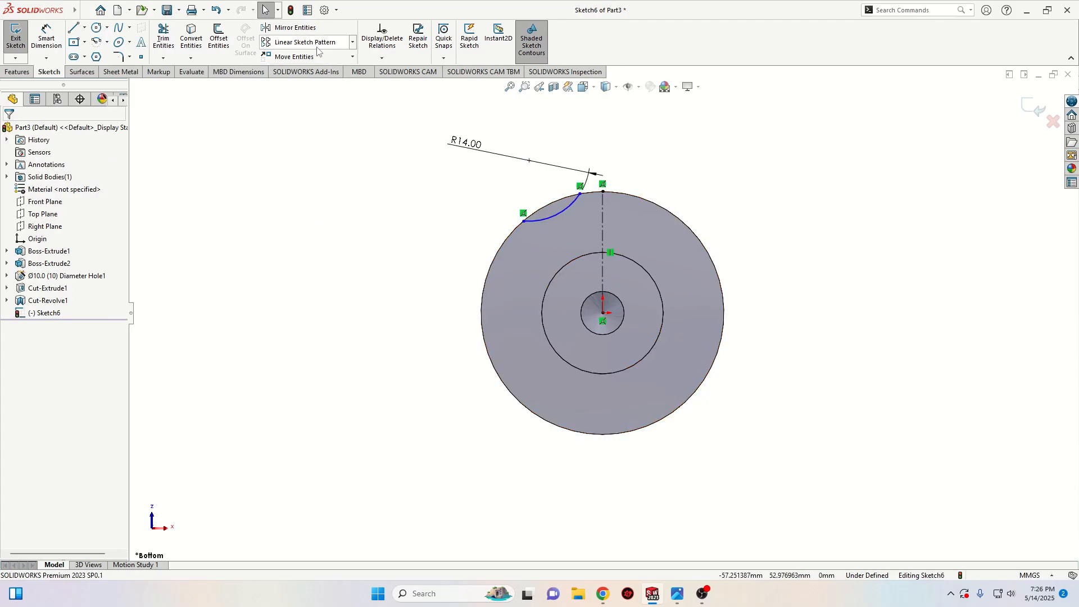
click(353, 42)
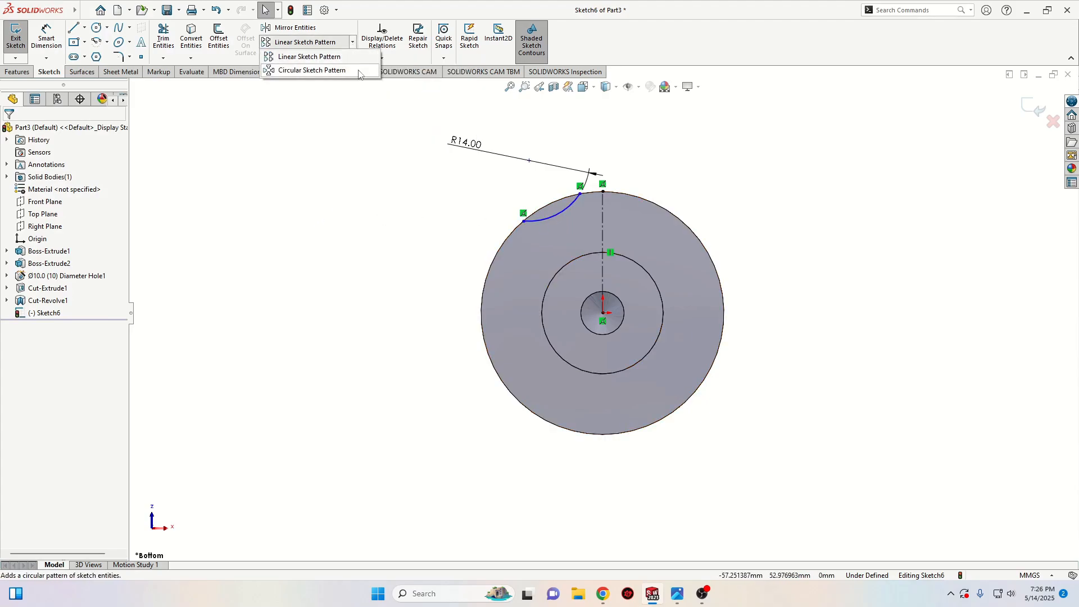
click(326, 70)
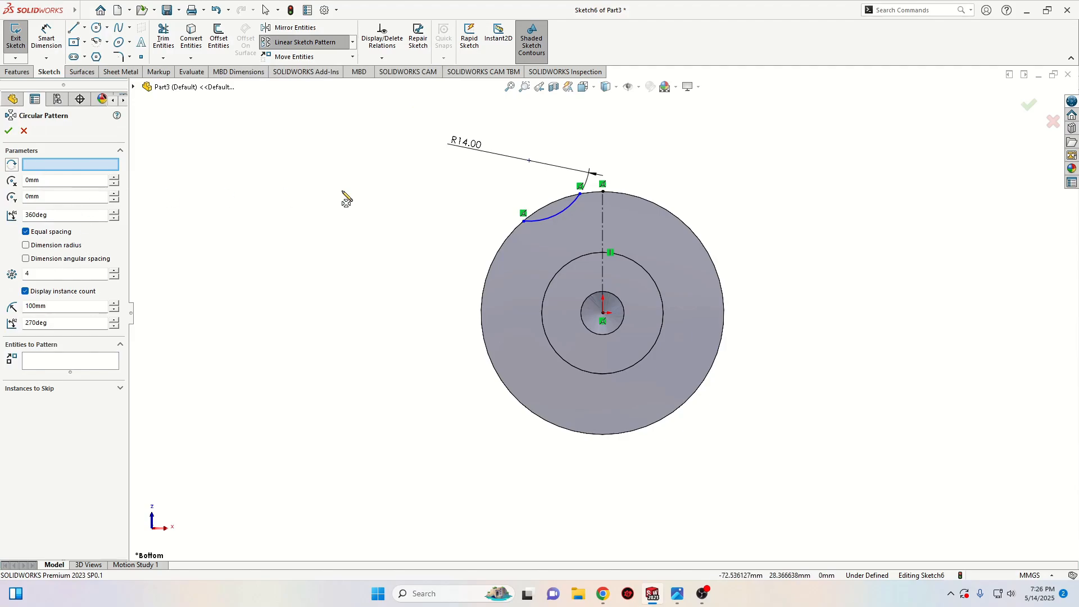
click(555, 217)
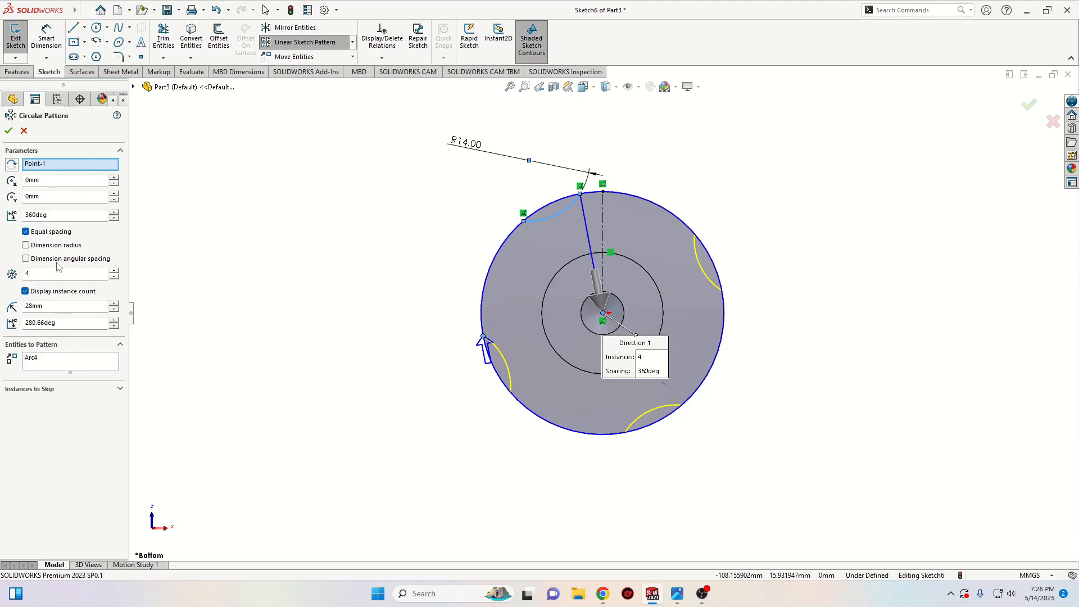
click(114, 271)
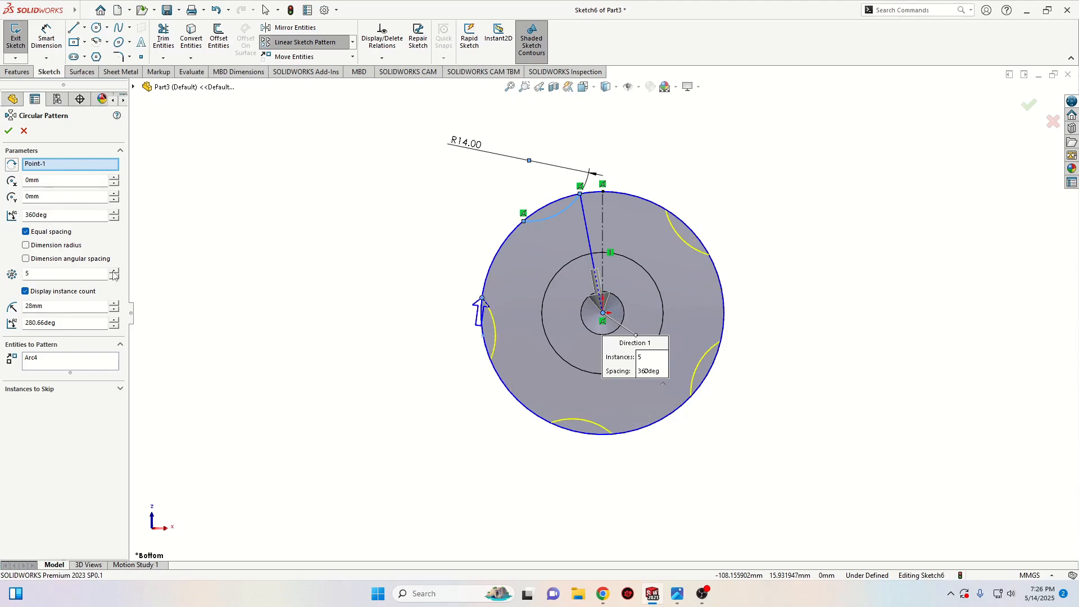
click(114, 270)
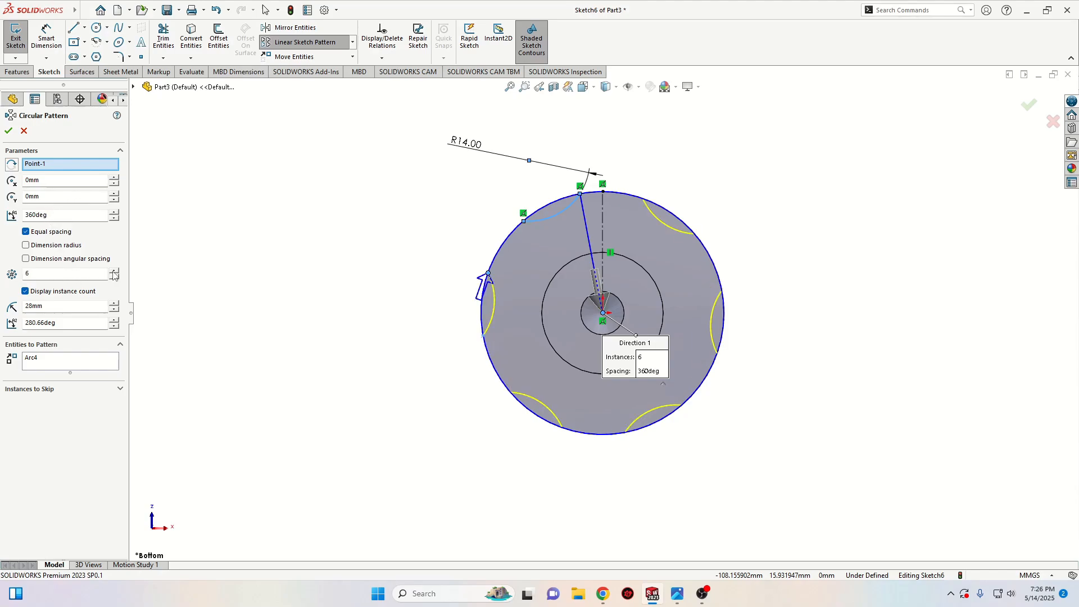
click(8, 131)
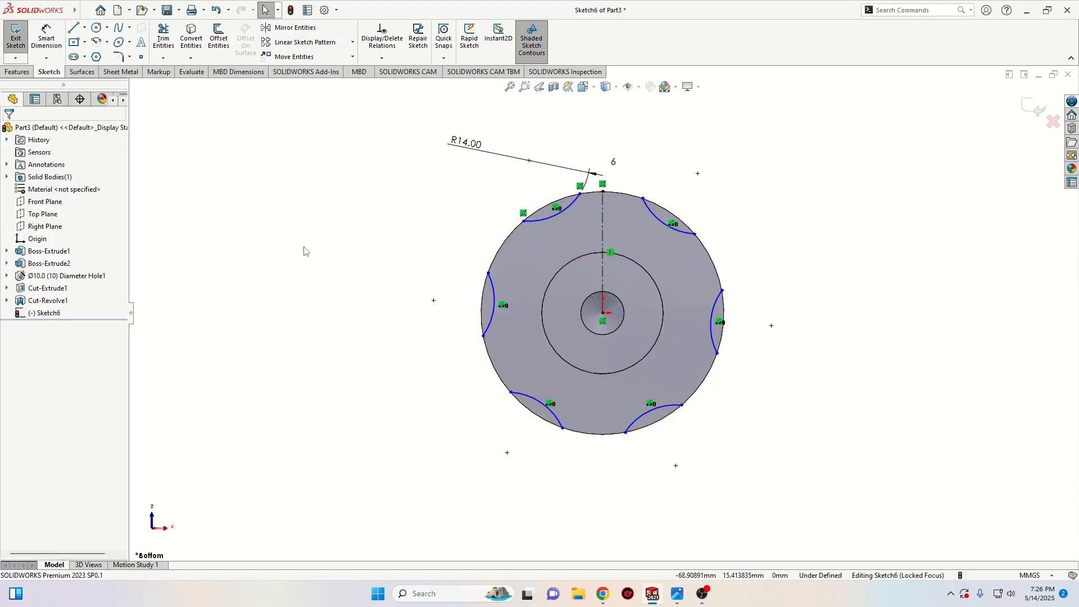
Dimension the horizontal gap between the facing endpoints of the two uppermost arcs as 9 mm.
click(46, 36)
click(642, 198)
click(580, 194)
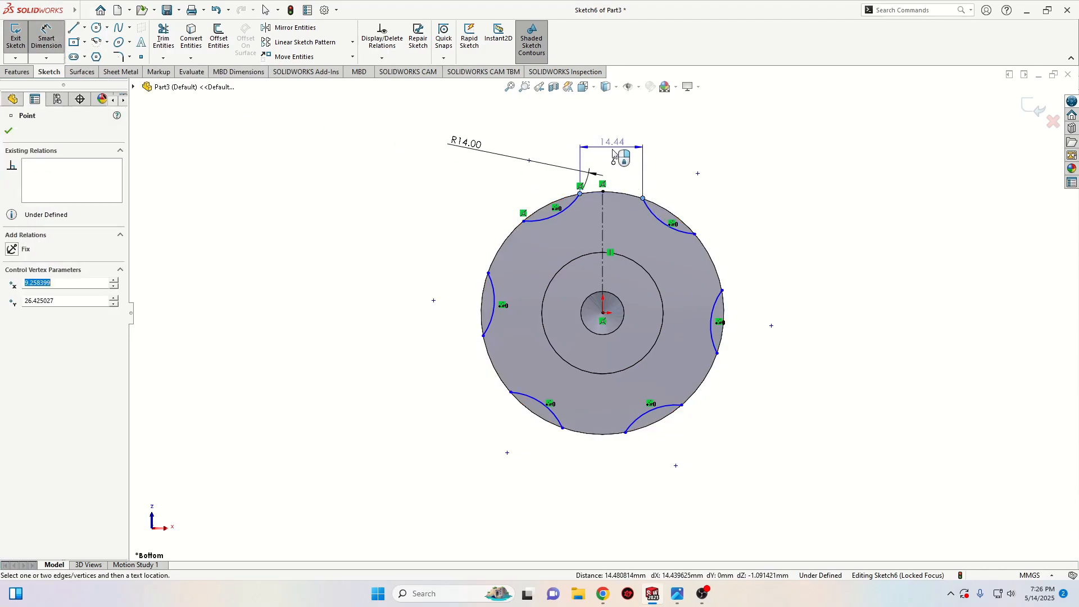
click(615, 135)
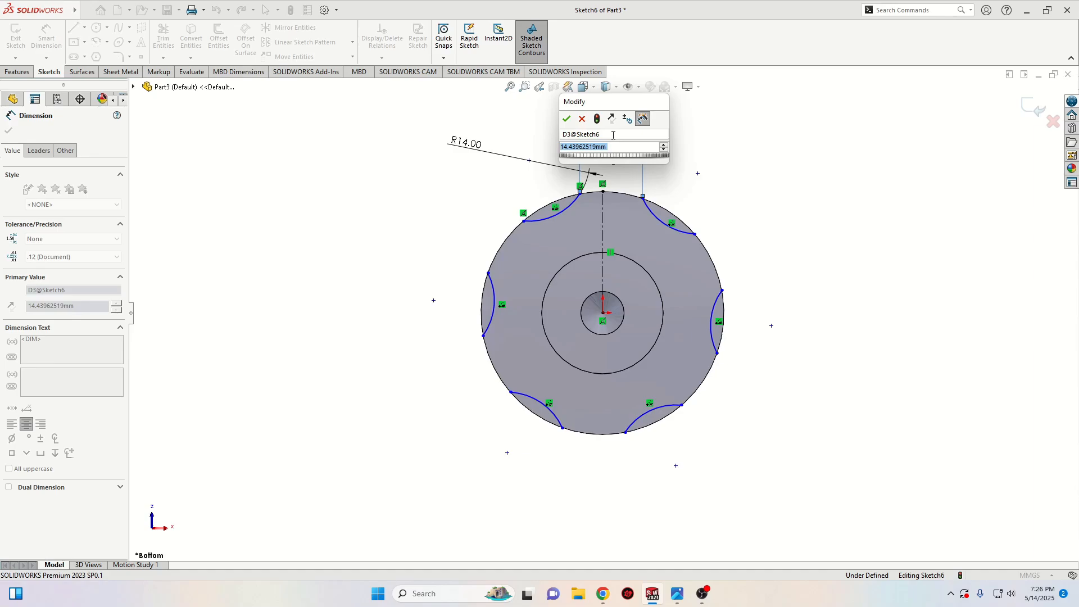
text(9)
key(Return)
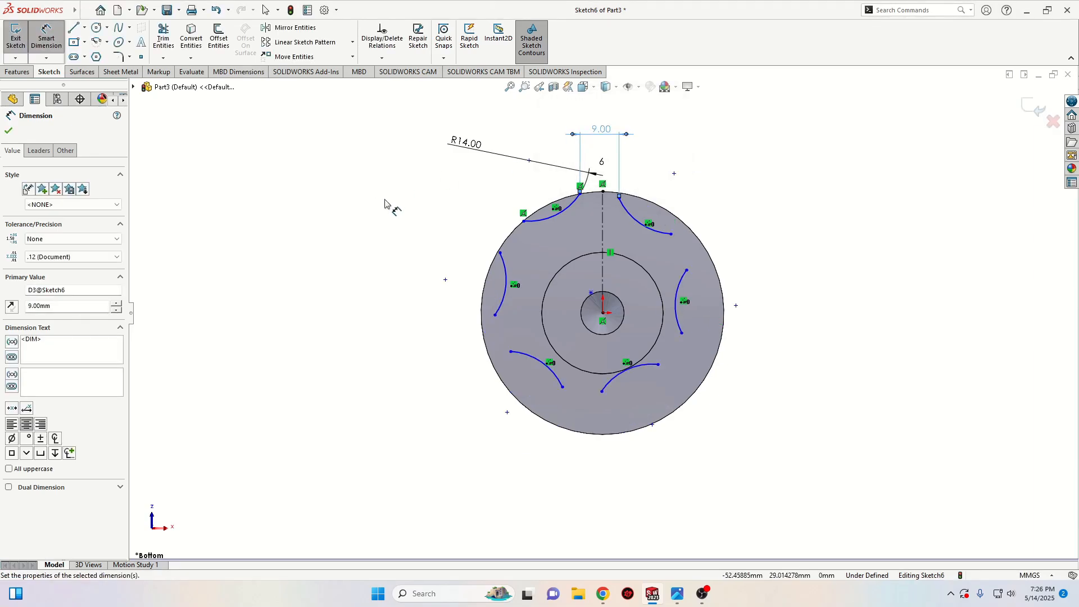
right_click(372, 215)
click(375, 256)
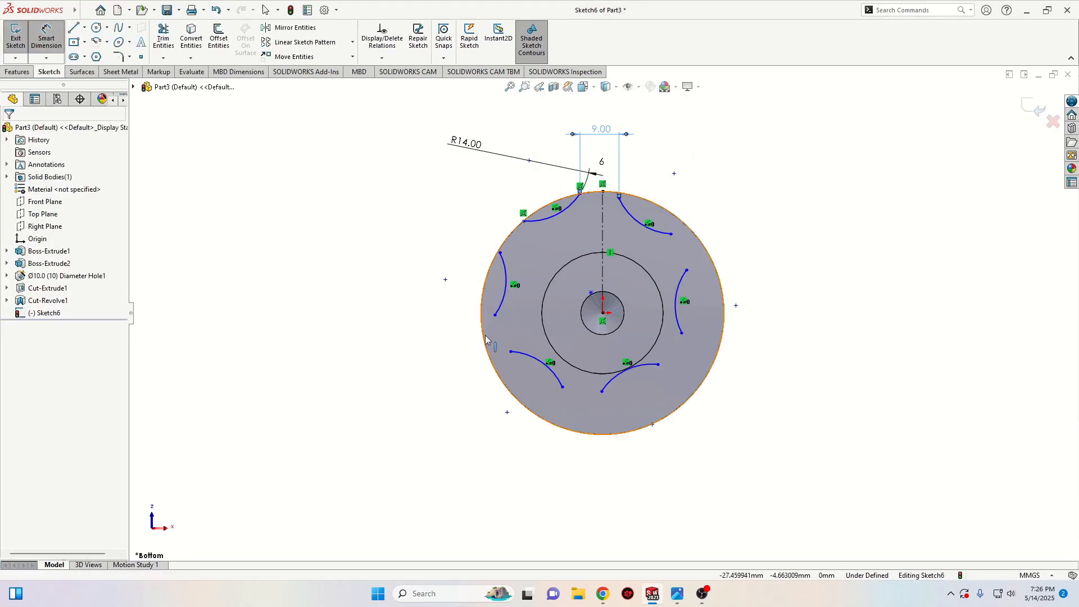
Make both endpoints of the lower-left arc and the upper endpoint of the leftmost arc coincident with the disc's outer edge.
click(562, 386)
ctrl+click(588, 435)
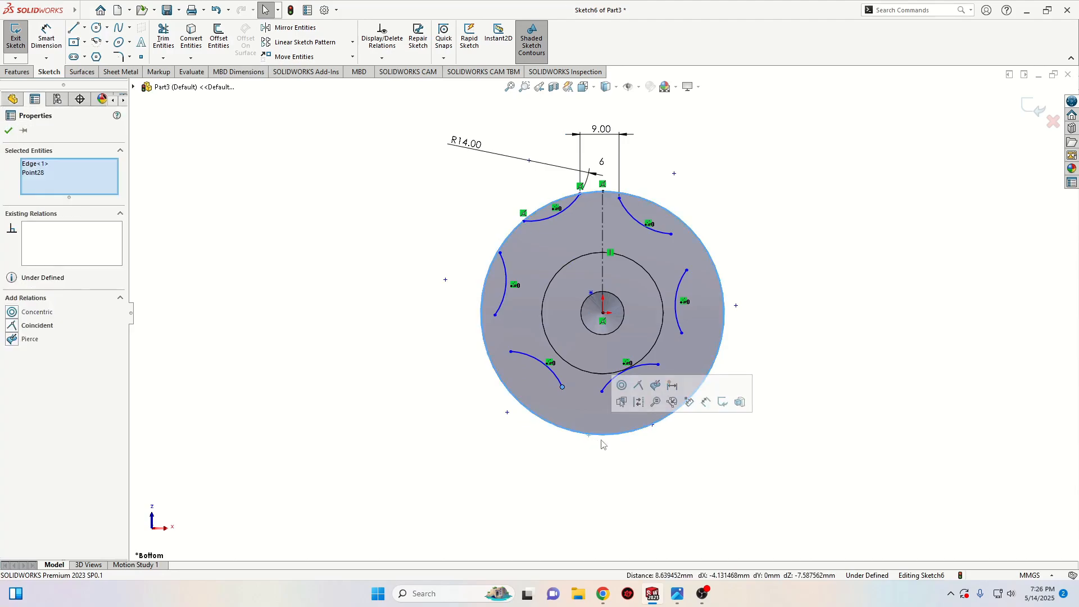
click(640, 387)
click(480, 370)
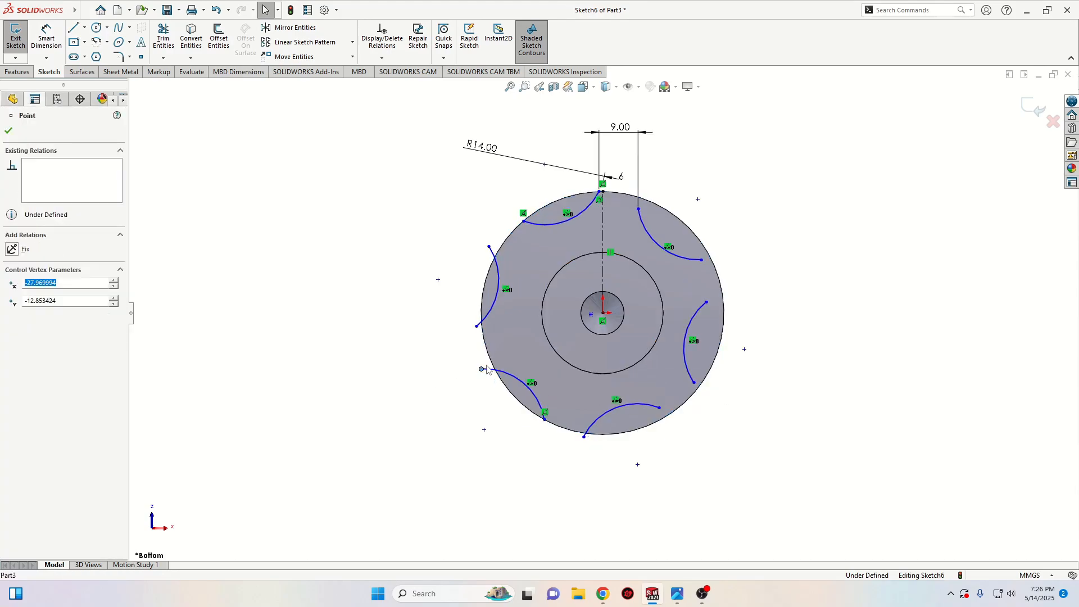
ctrl+click(502, 382)
click(537, 317)
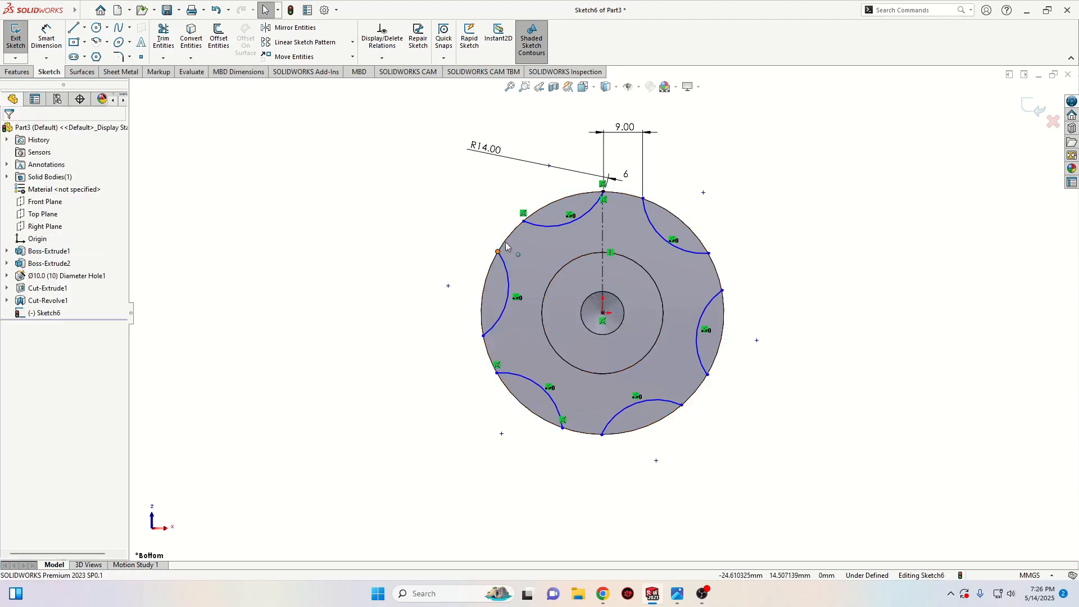
drag(498, 251, 490, 272)
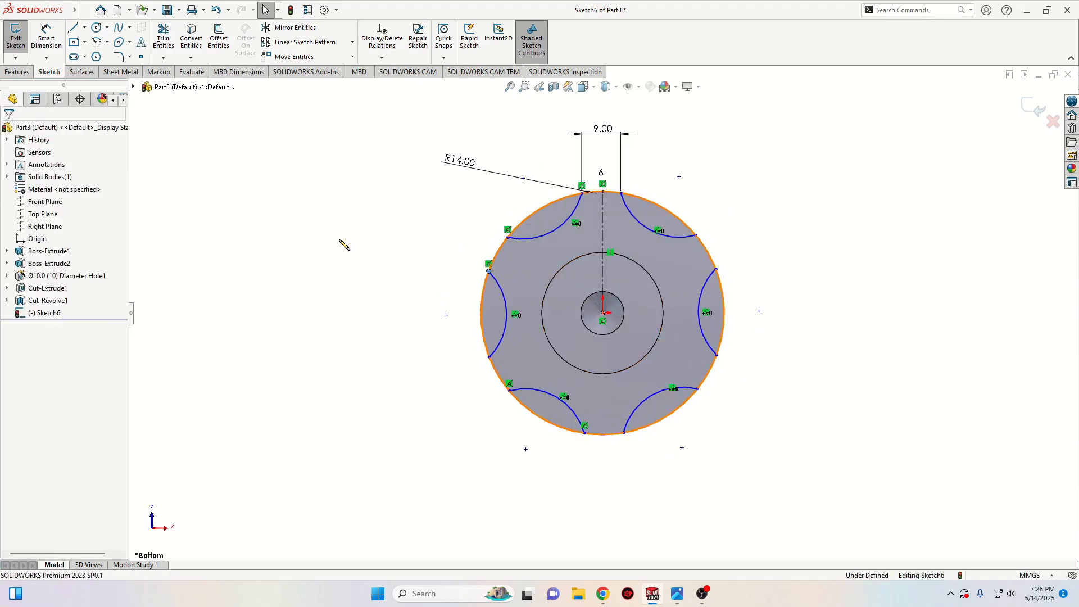
Make the facing endpoints of the two uppermost arcs symmetric about the vertical centerline.
click(582, 195)
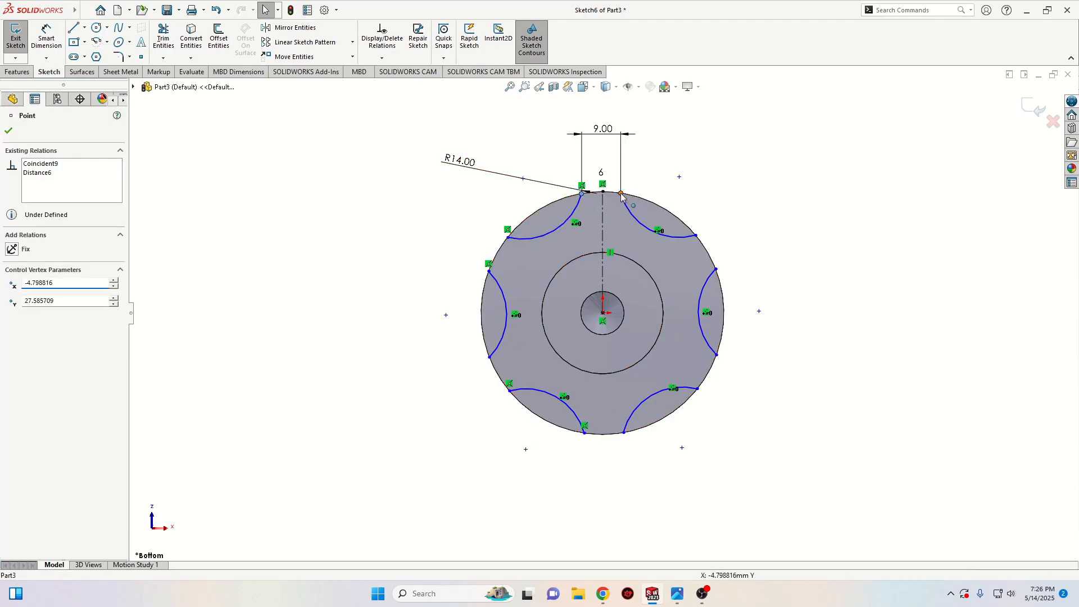
ctrl+click(620, 194)
ctrl+click(603, 205)
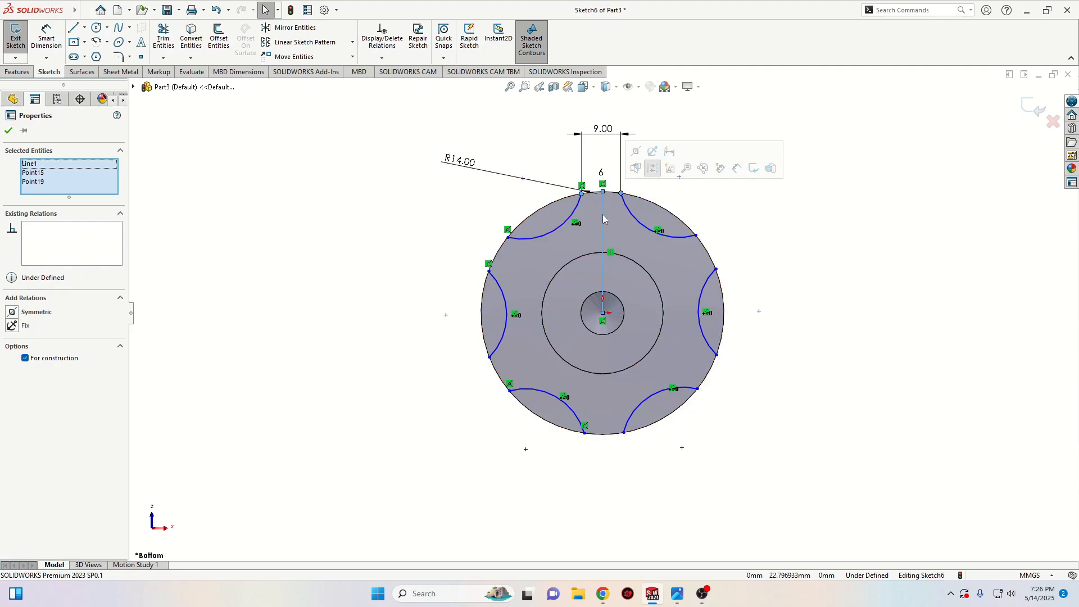
click(637, 155)
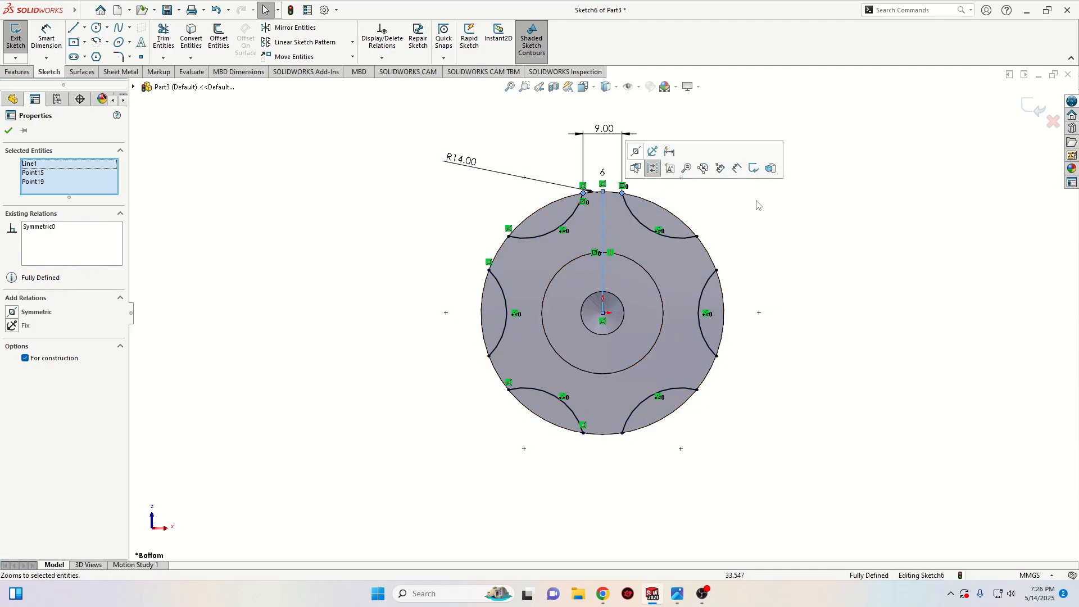
click(811, 250)
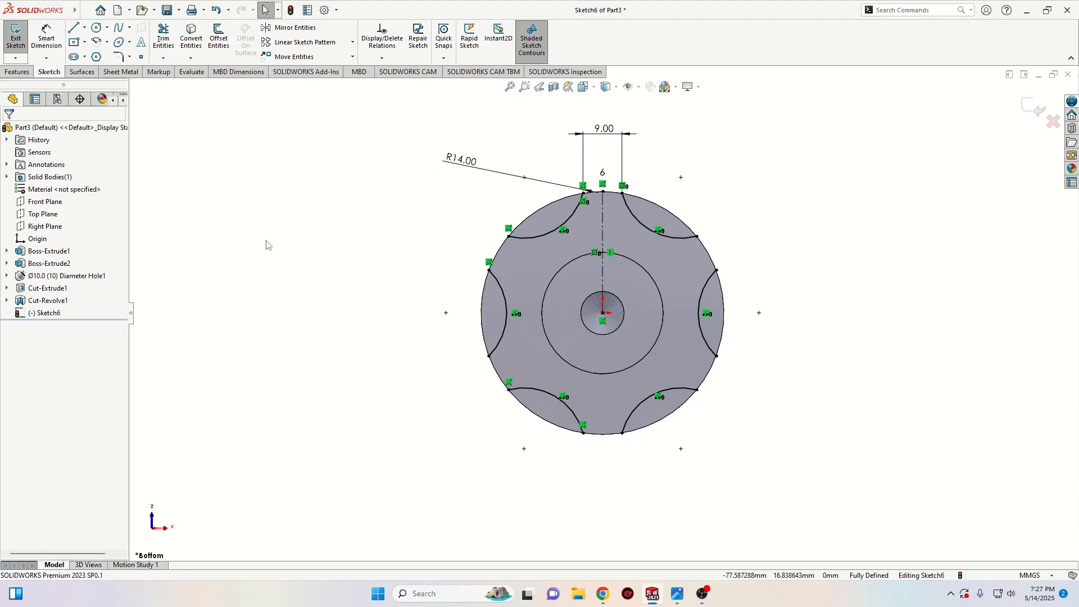
Close off the upper-left arc outside the disc with three connected lines between its endpoints, the two side lines about 10 mm long.
click(73, 28)
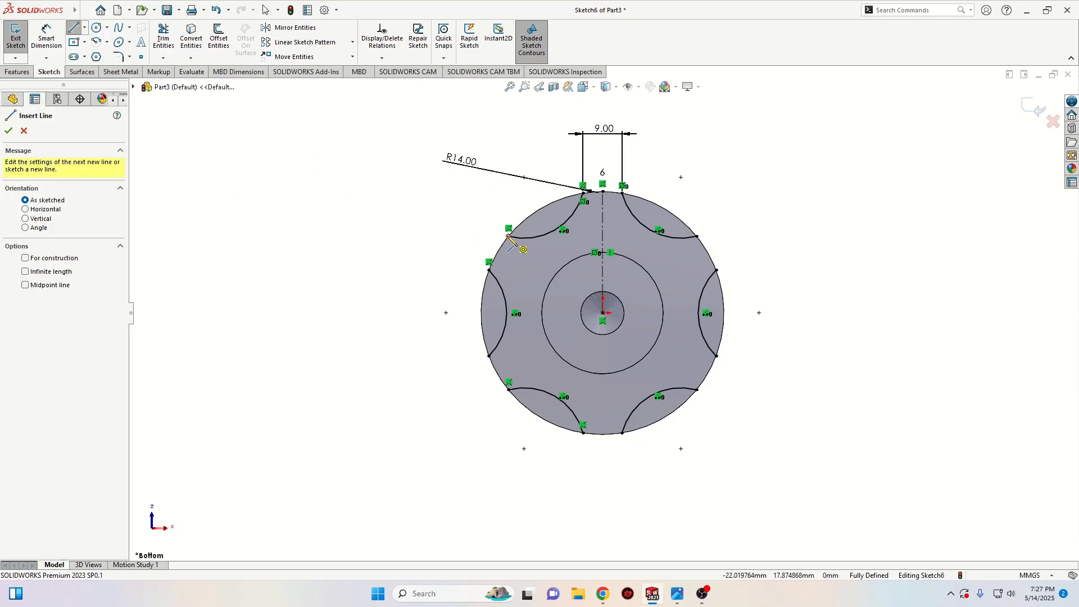
click(508, 236)
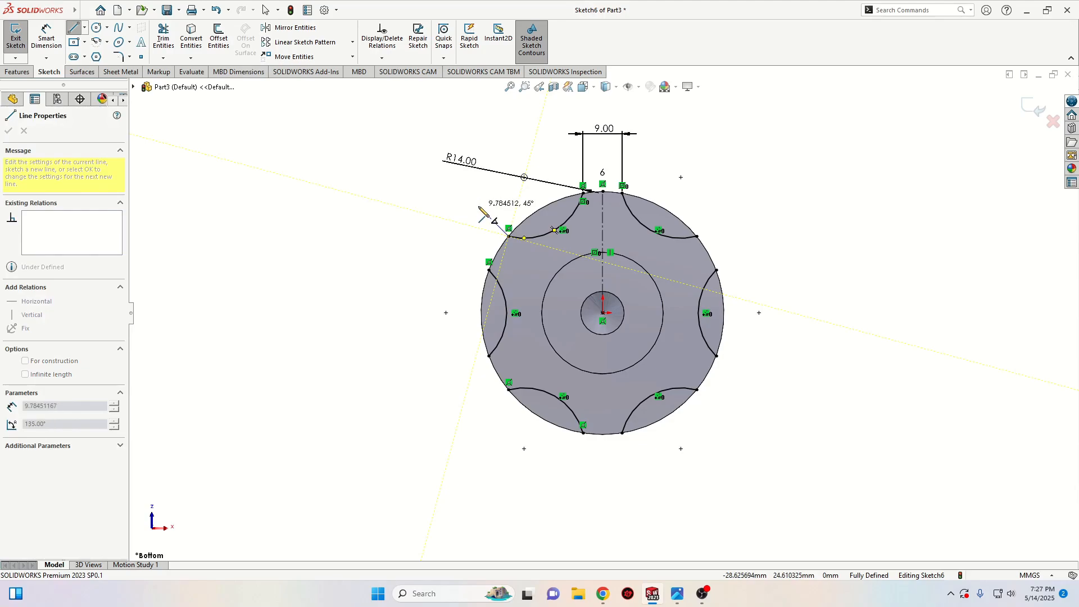
click(478, 206)
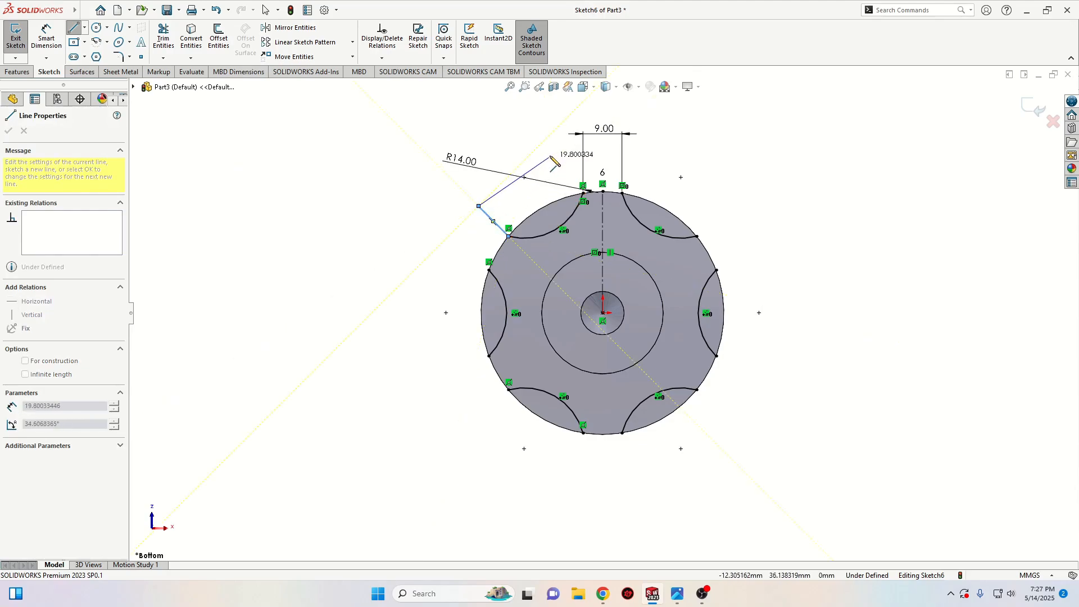
click(558, 157)
click(583, 193)
right_click(416, 191)
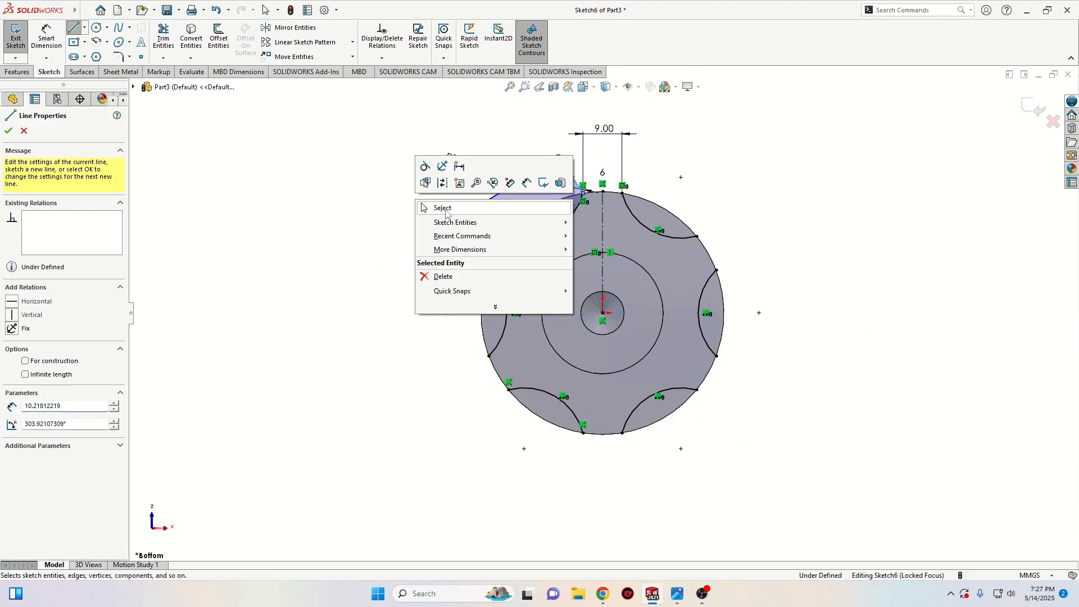
click(438, 207)
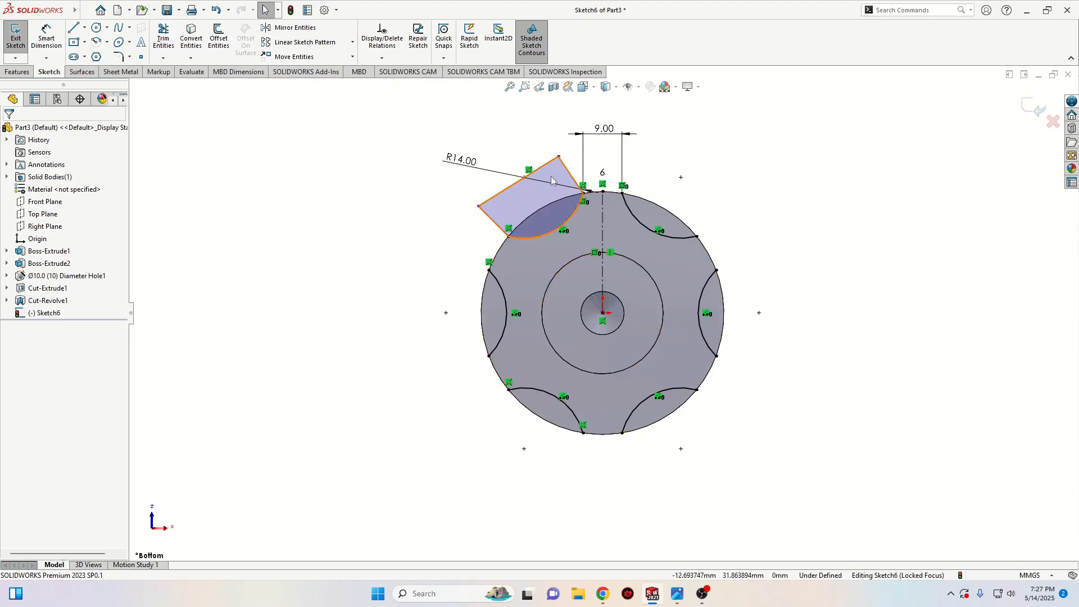
Extrude-cut the region enclosed by the upper-left arc and the disc's rim, using the Up To Next end condition.
click(22, 73)
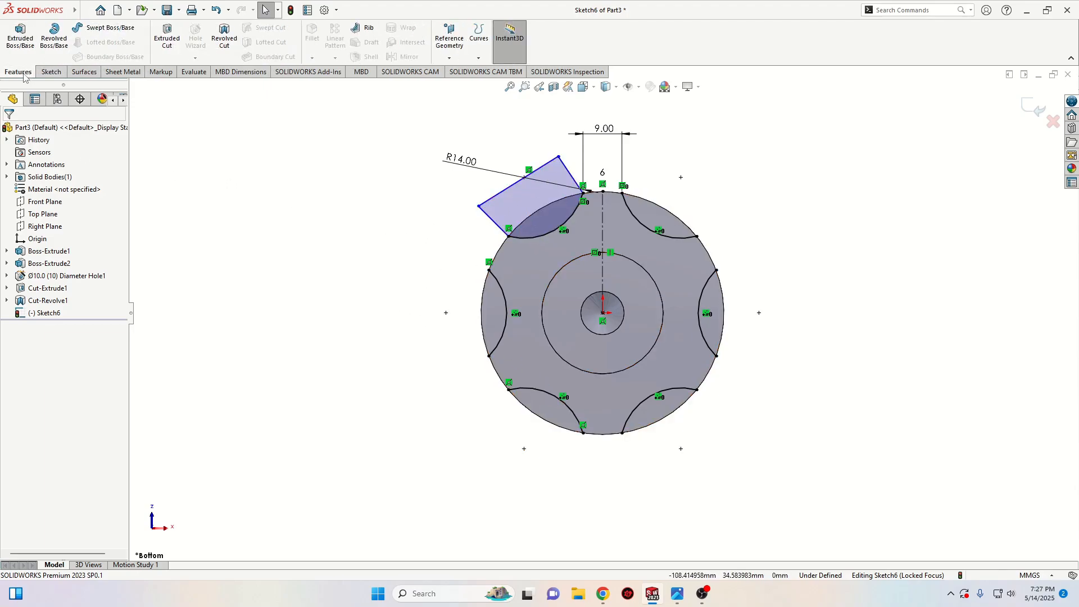
click(166, 34)
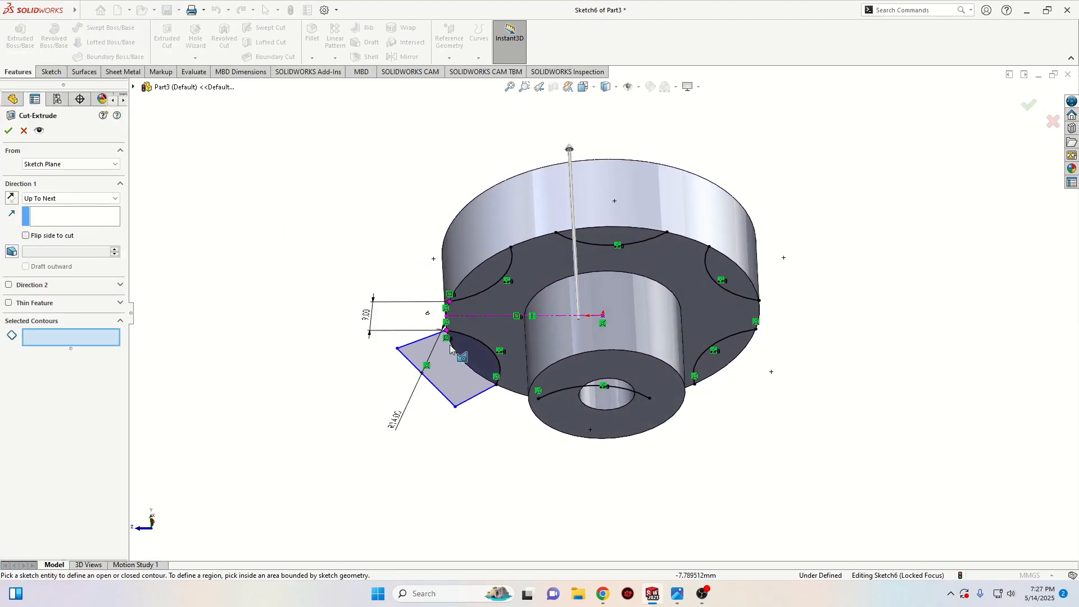
click(474, 361)
mouse_move(308, 371)
middle_down()
mouse_move(315, 352)
mouse_move(391, 417)
mouse_move(380, 458)
middle_up()
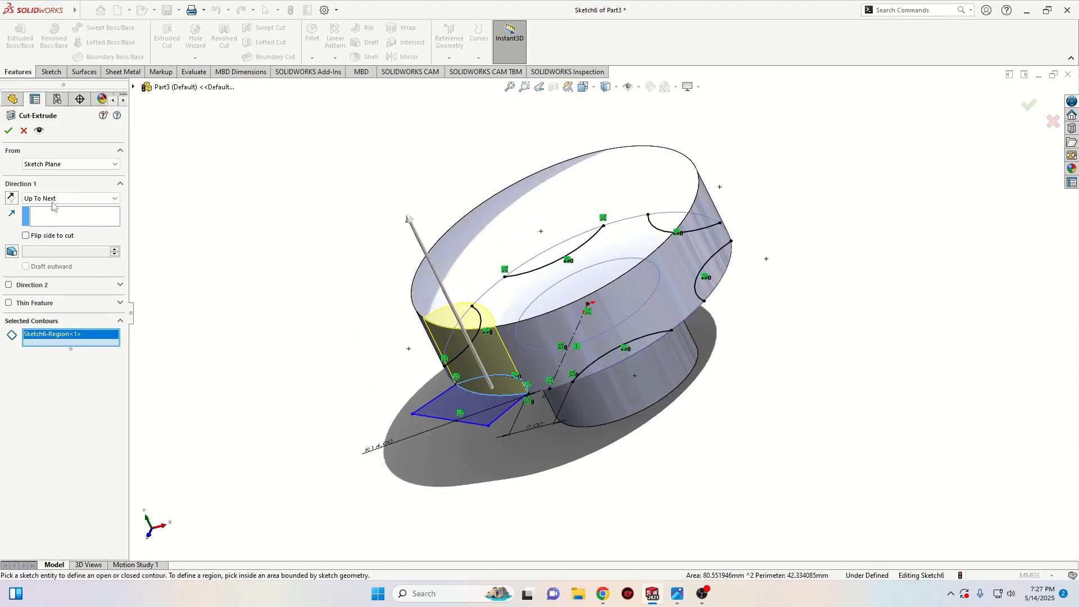
click(8, 130)
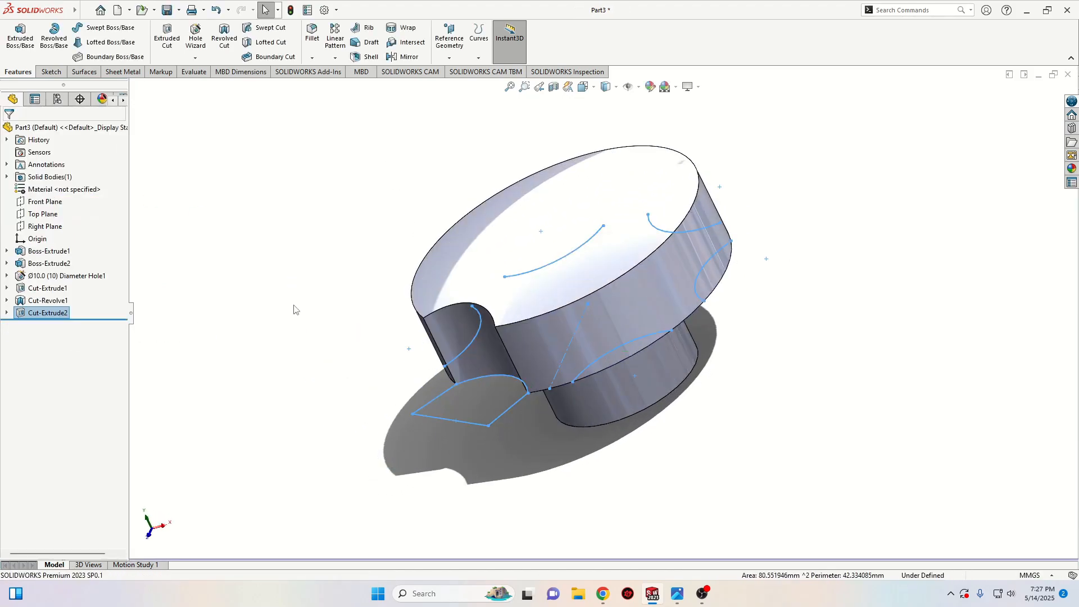
Circular-pattern the rim cutout around the disc's top circular edge with 6 equally spaced instances over 360 degrees.
middle_drag(325, 329, 304, 375)
scroll(289, 230, up, 1)
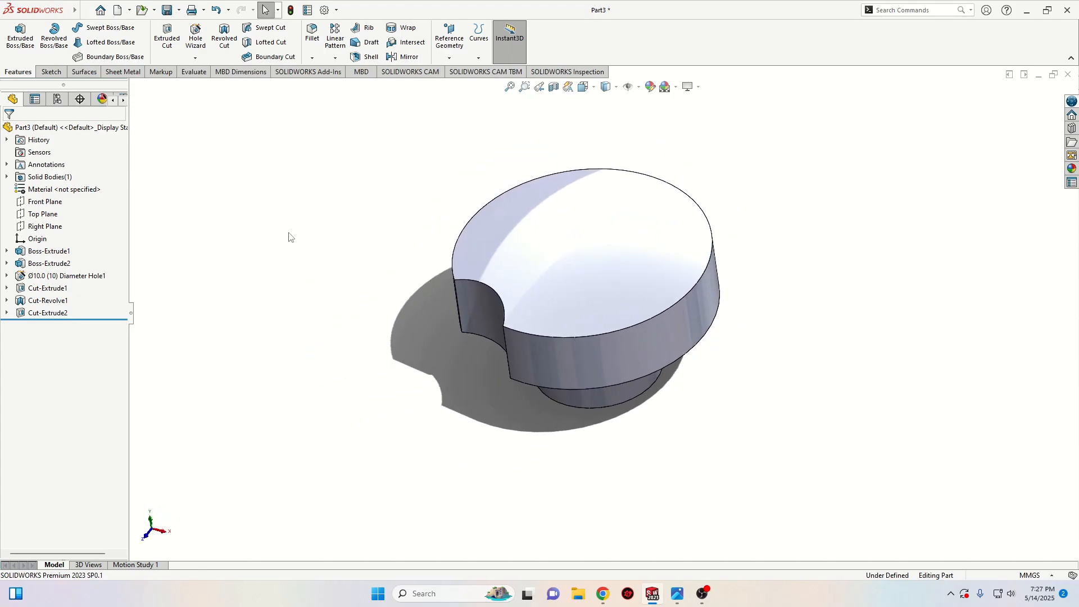
click(340, 62)
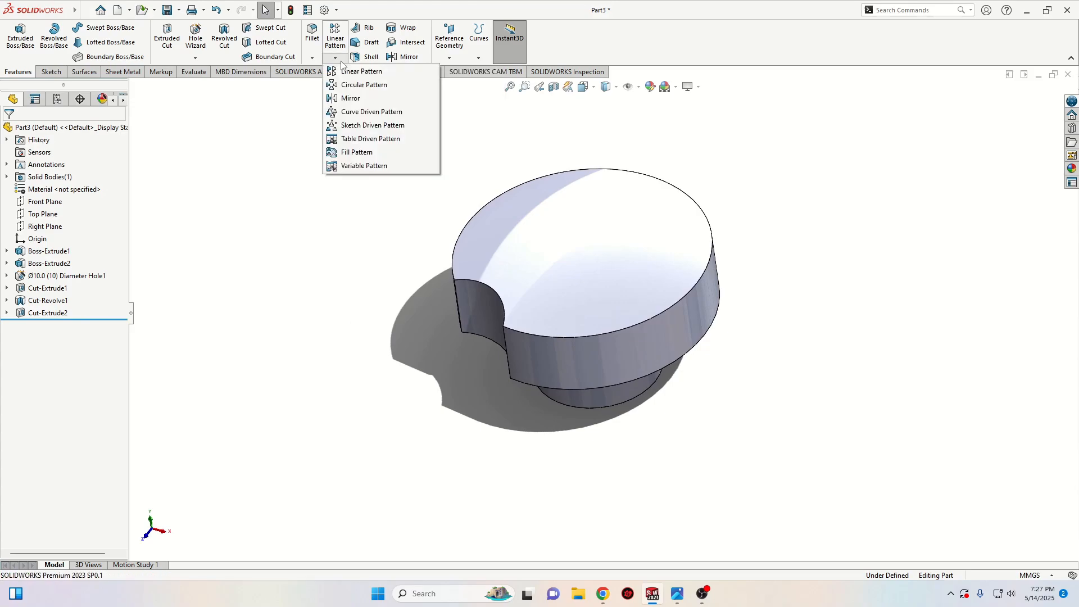
click(375, 86)
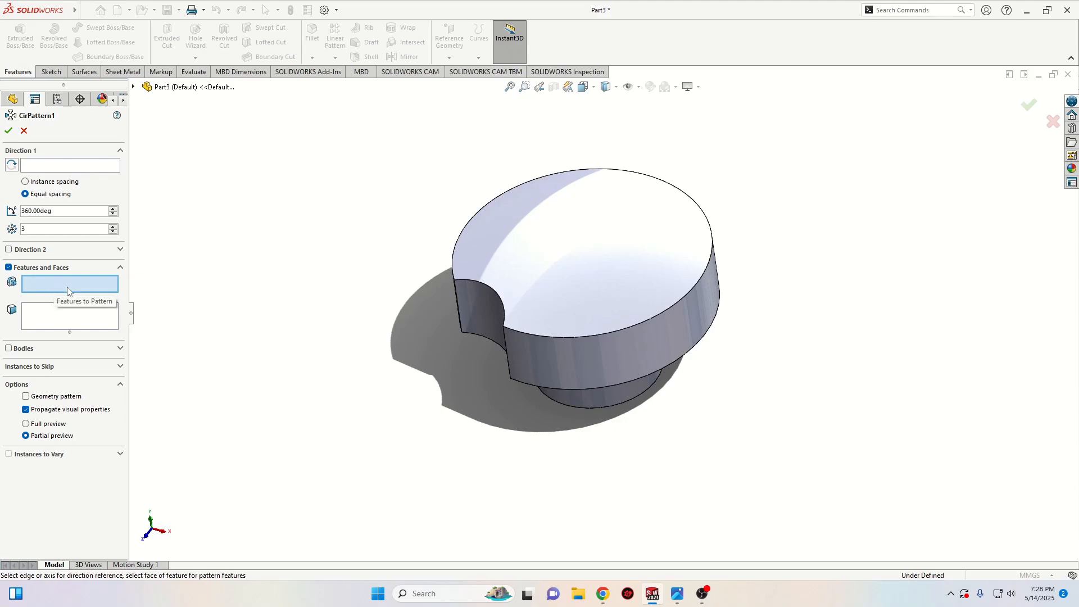
click(133, 87)
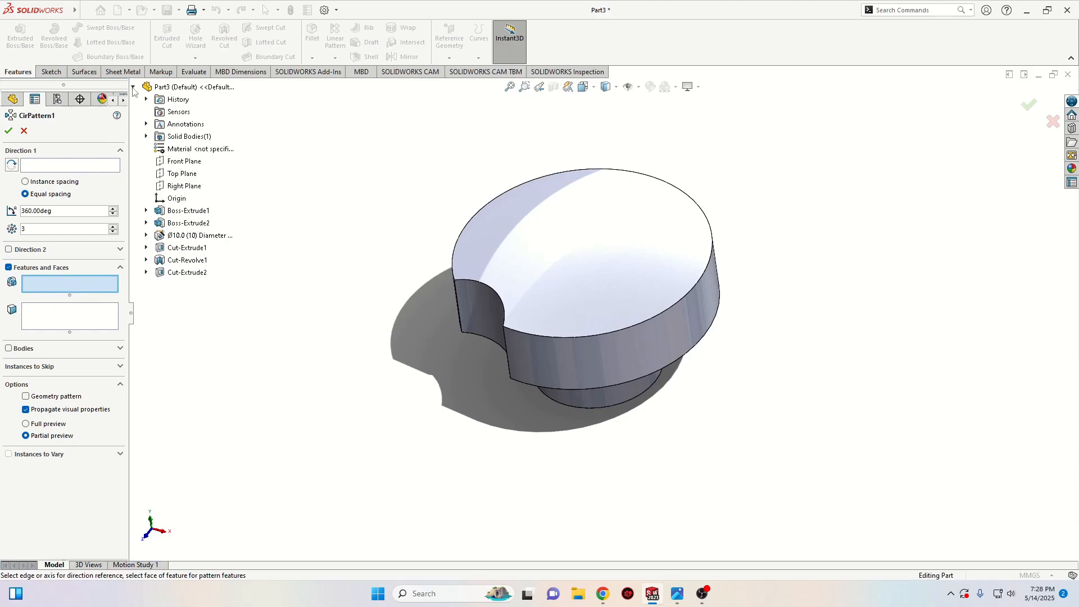
click(185, 273)
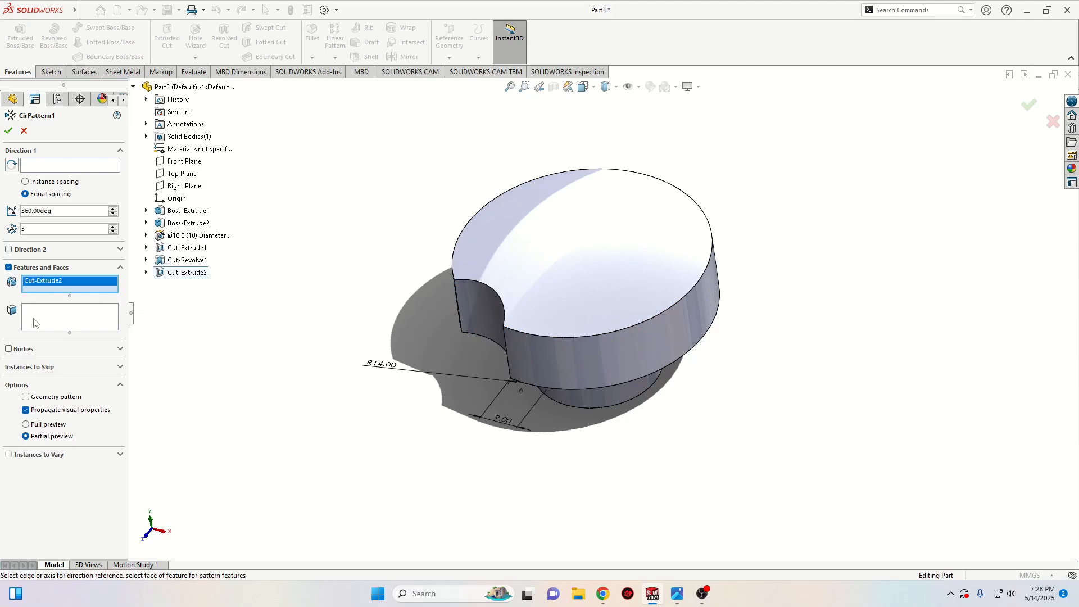
click(48, 164)
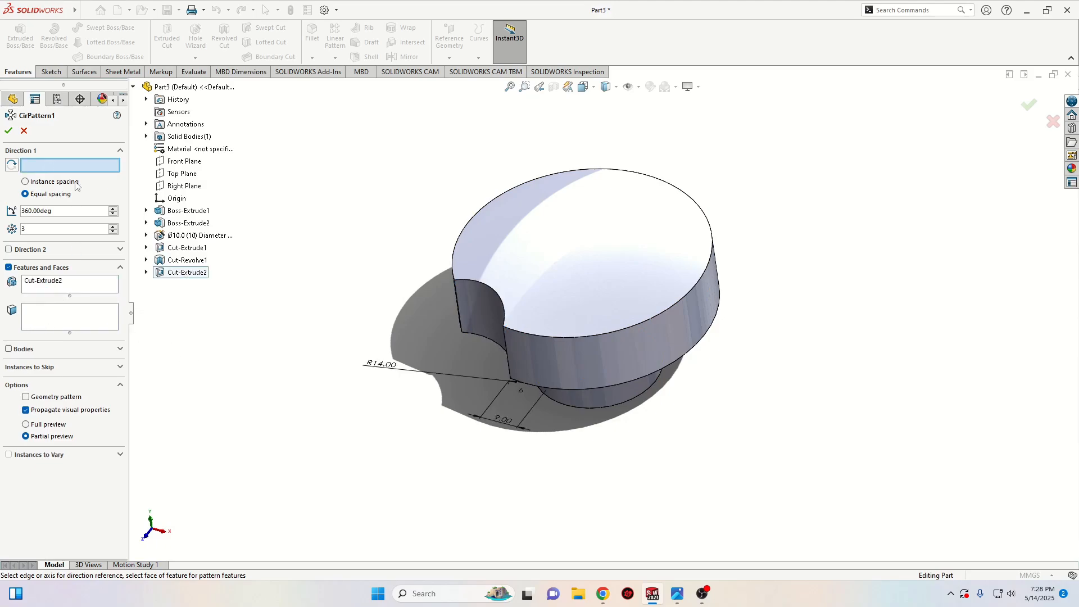
click(608, 332)
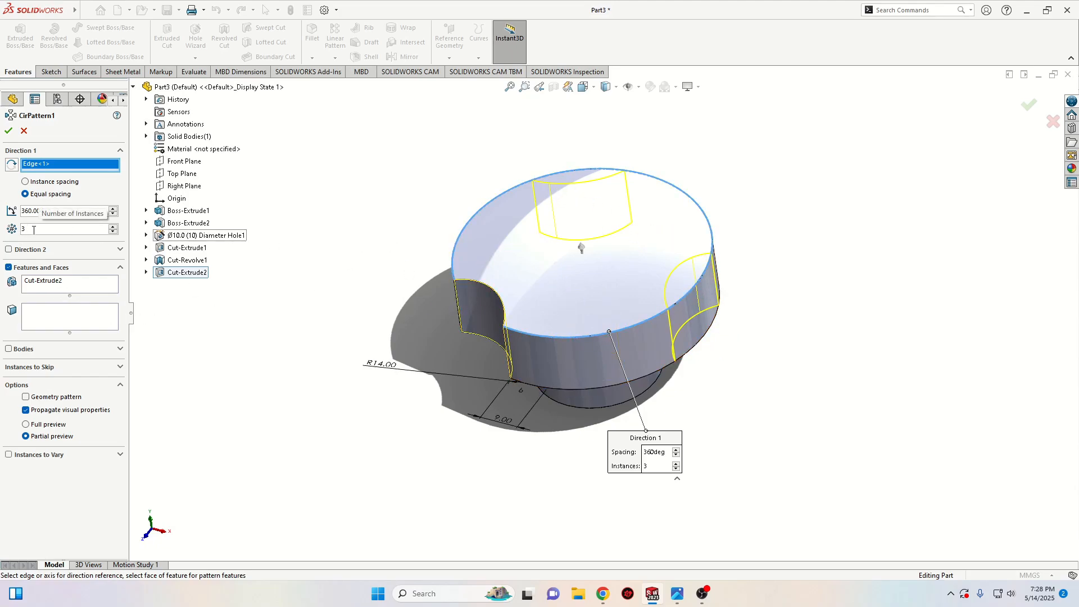
click(114, 227)
click(113, 227)
click(113, 227)
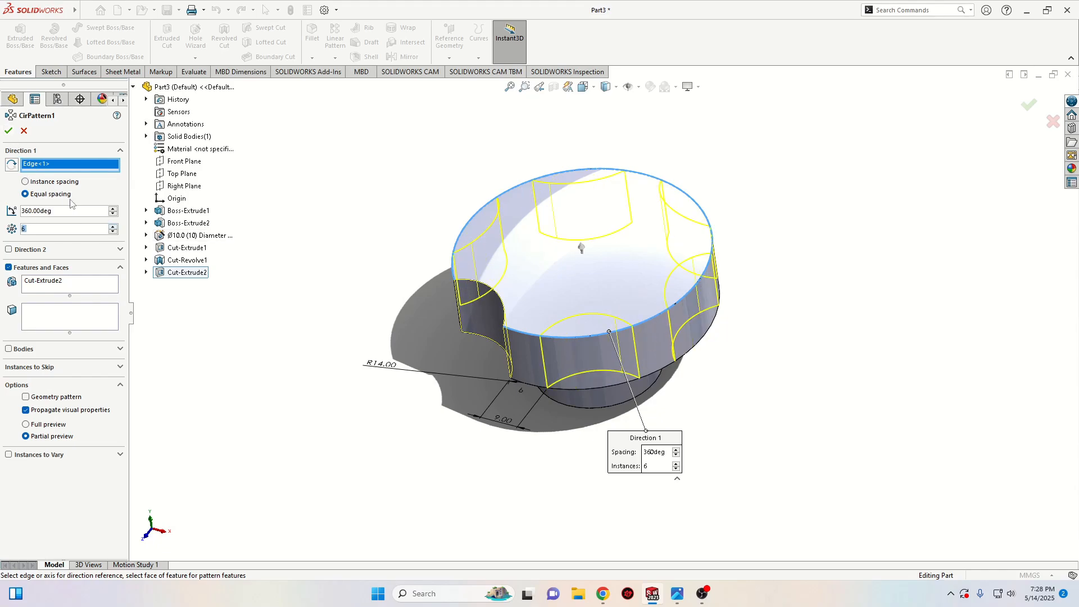
click(9, 130)
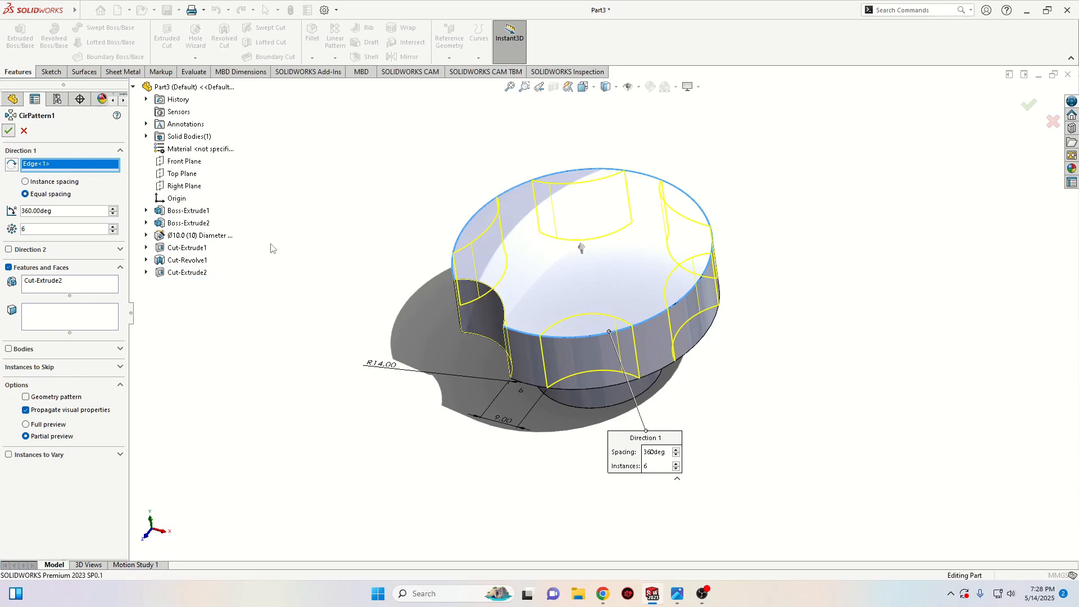
Add 3 mm fillets to the handle's top face, the vertical corners of the cutouts, the underside edges and the disc-to-stem joint.
middle_drag(361, 325, 328, 428)
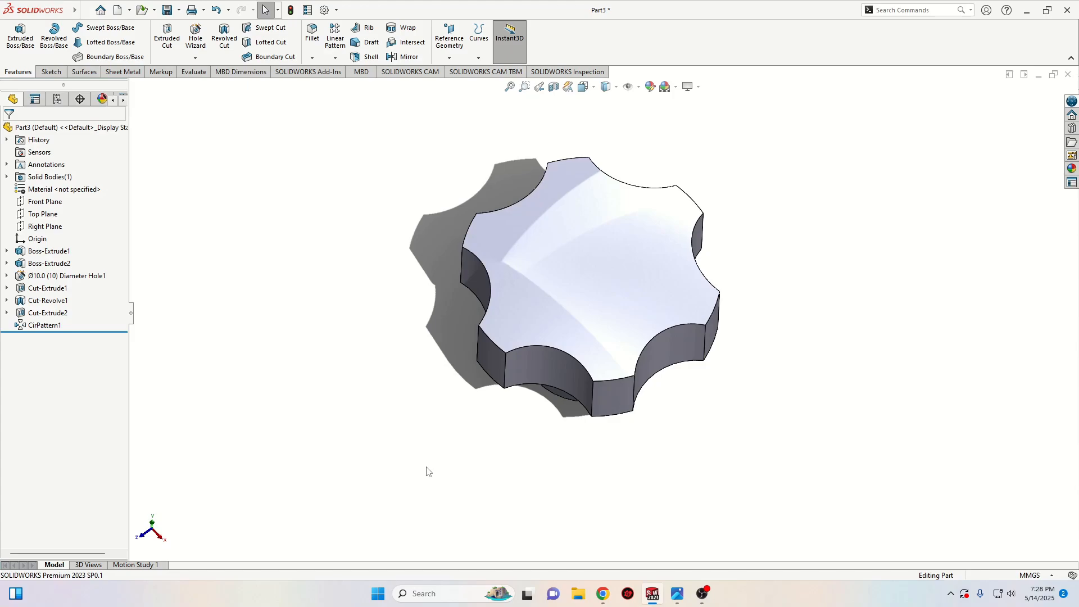
click(311, 33)
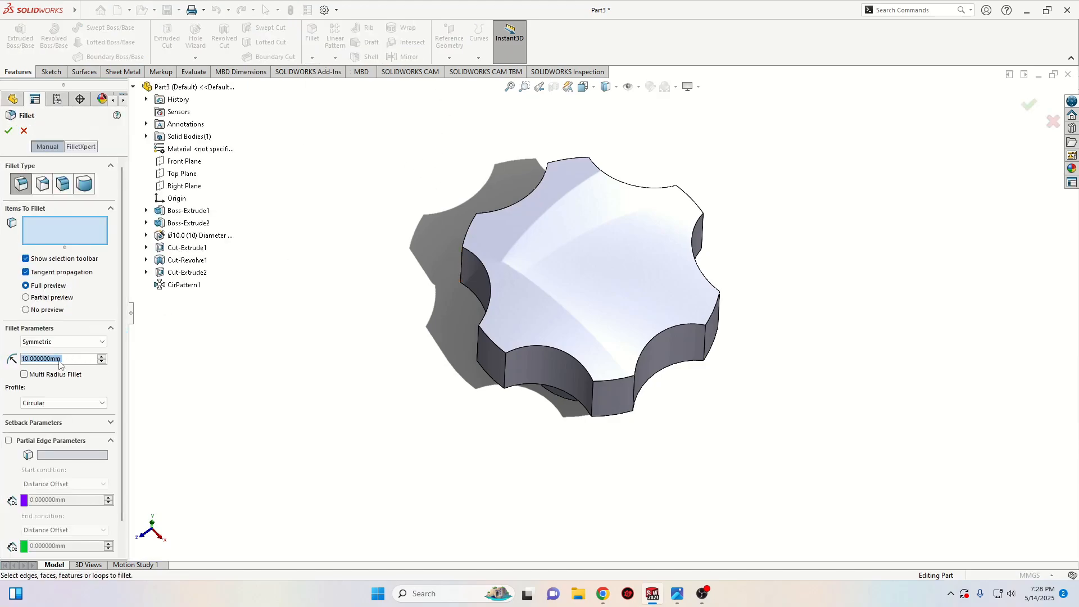
text(3)
key(Return)
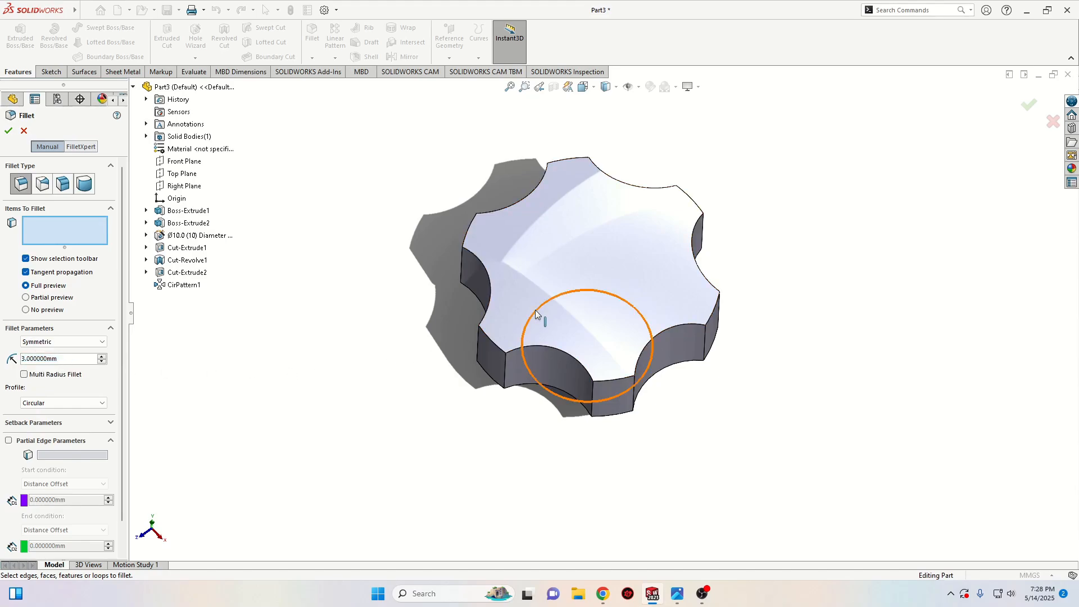
click(515, 263)
middle_drag(445, 393, 457, 263)
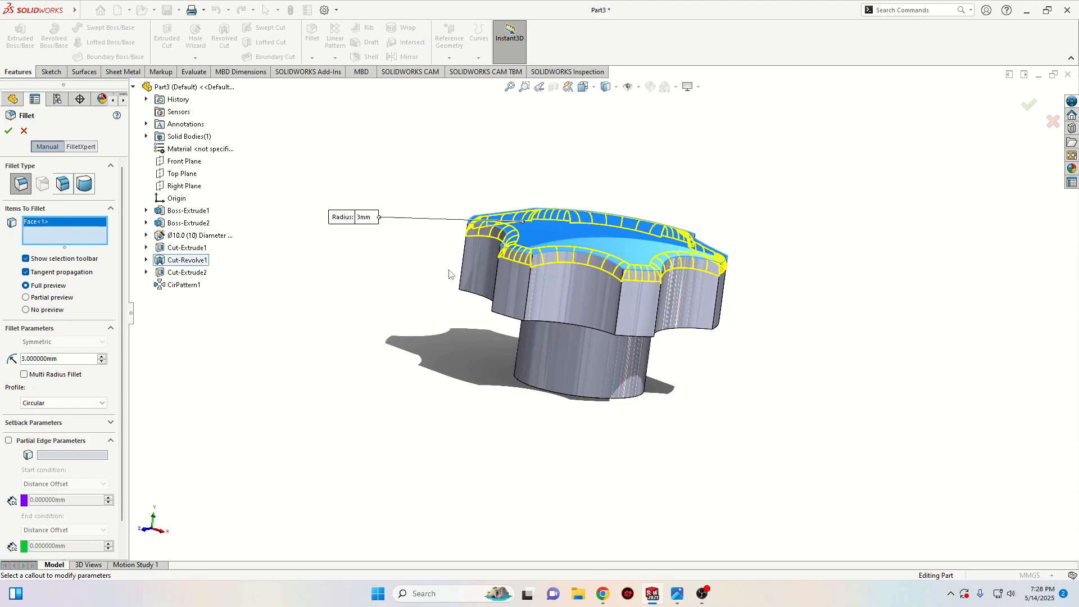
middle_drag(414, 288, 494, 306)
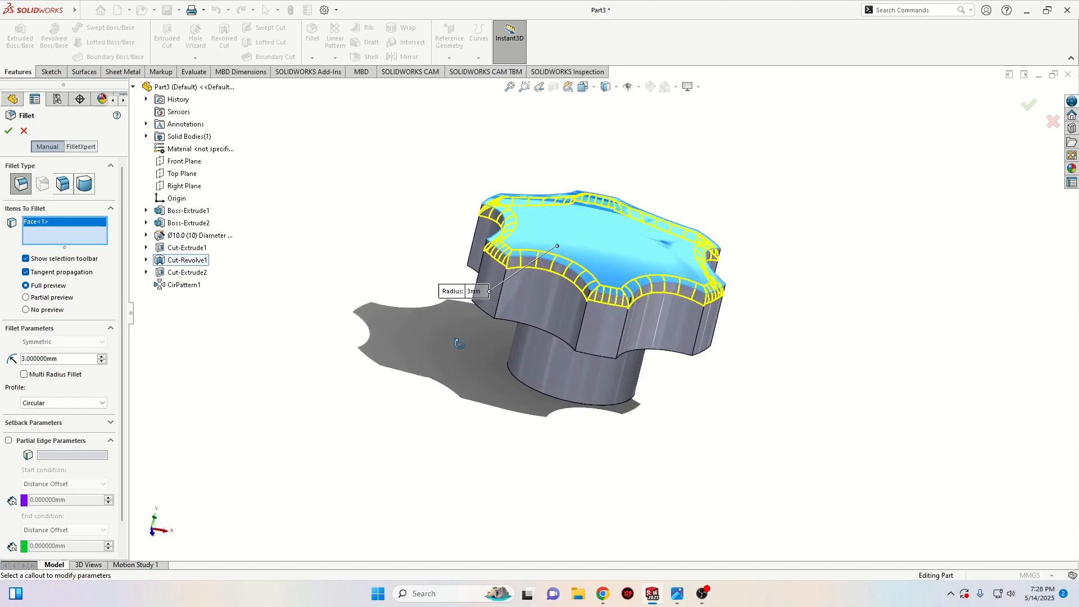
click(497, 308)
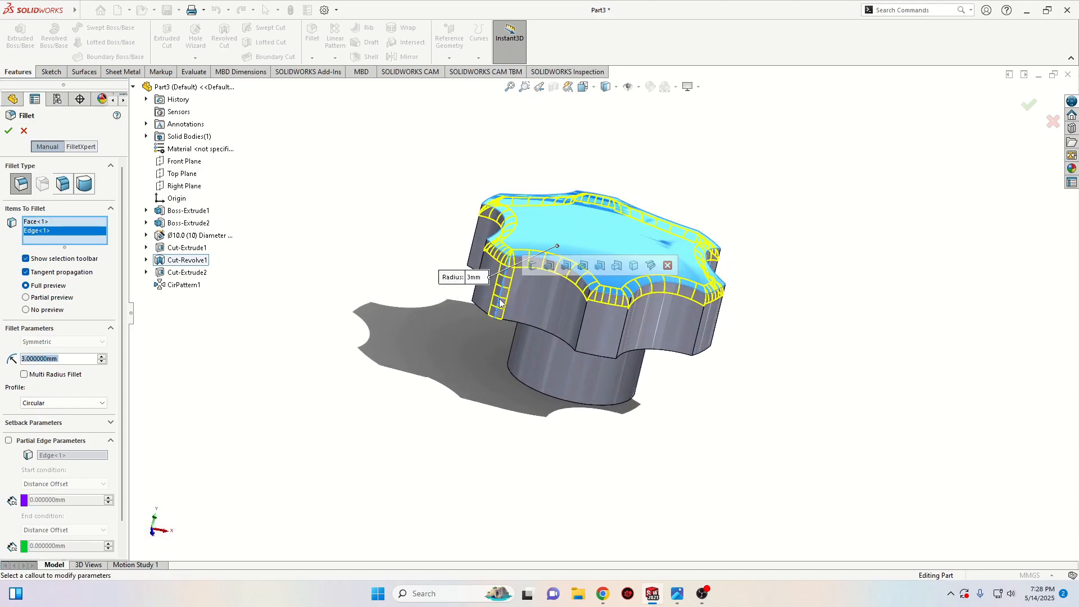
click(550, 268)
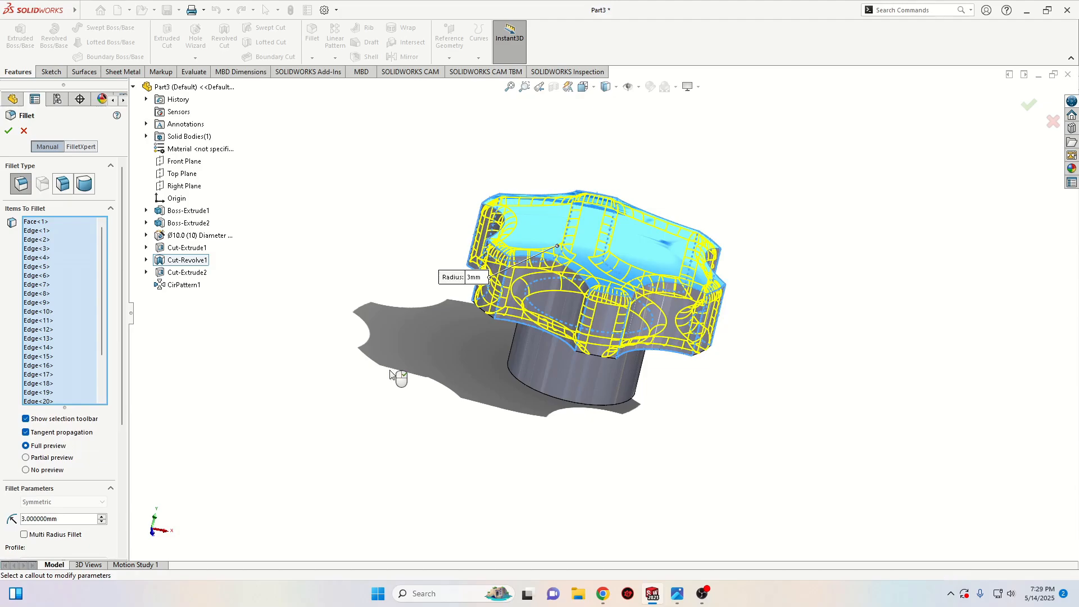
middle_drag(392, 375, 376, 390)
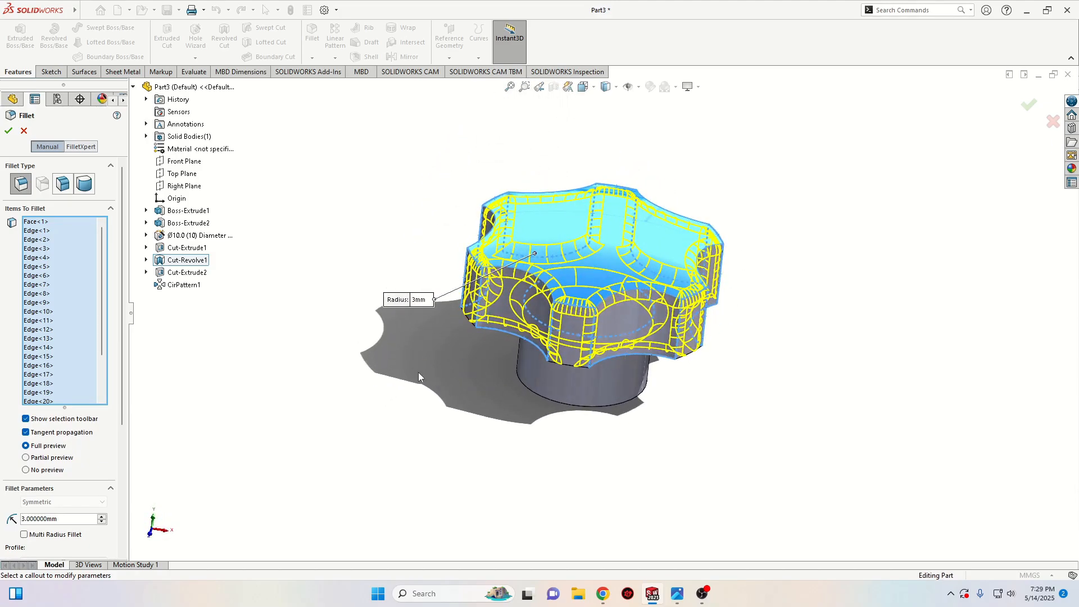
key(Return)
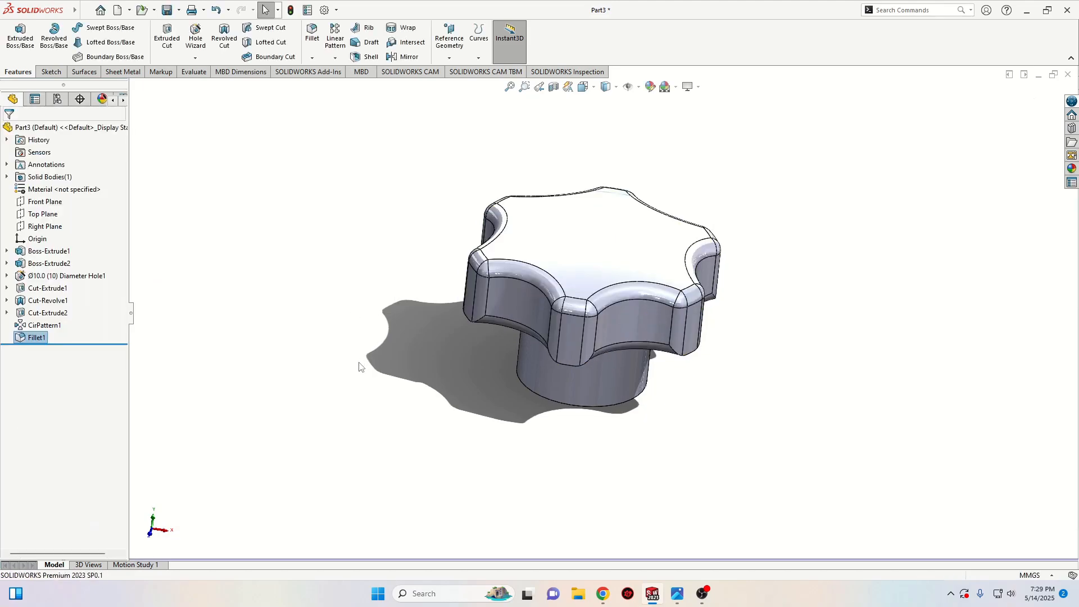
click(359, 367)
Assign Malleable Cast Iron from the Iron category of SOLIDWORKS Materials to the part.
middle_drag(360, 366, 381, 212)
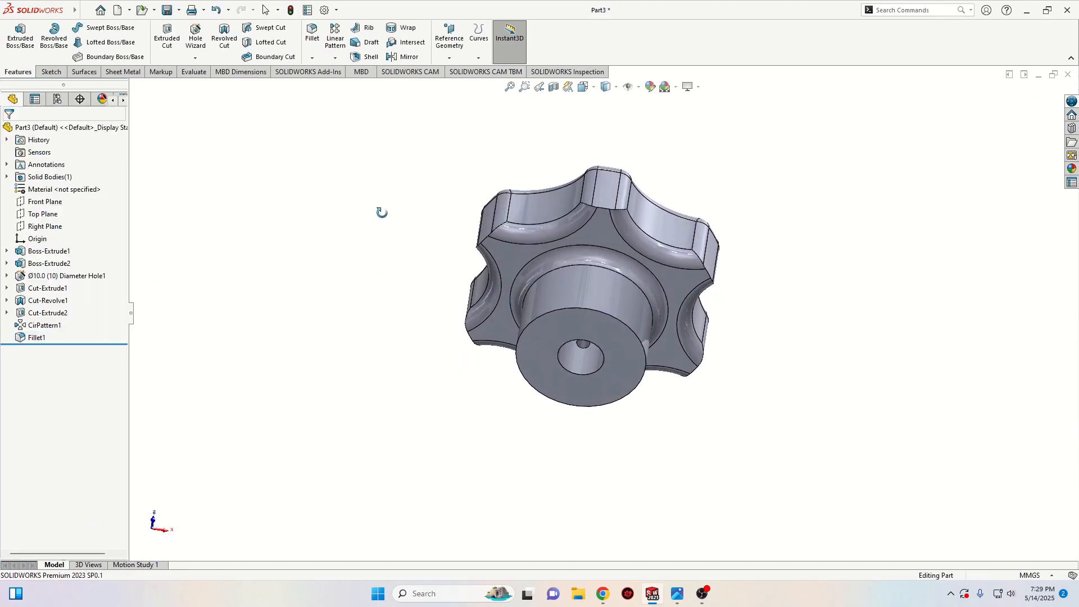
middle_drag(382, 212, 338, 520)
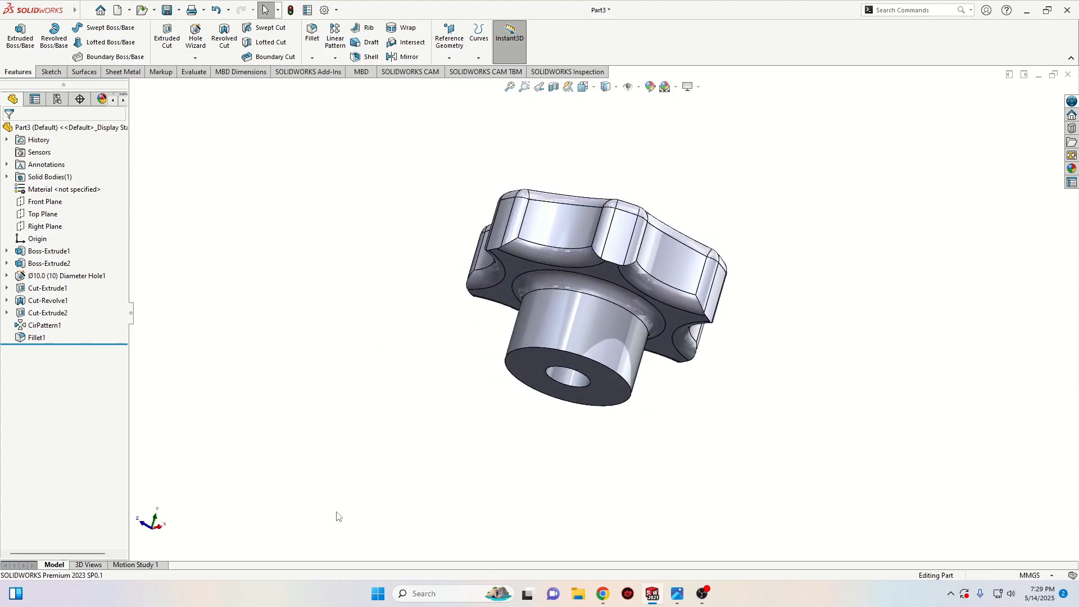
mouse_move(456, 532)
middle_down()
mouse_move(433, 217)
mouse_move(424, 291)
mouse_move(433, 161)
mouse_move(398, 369)
middle_up()
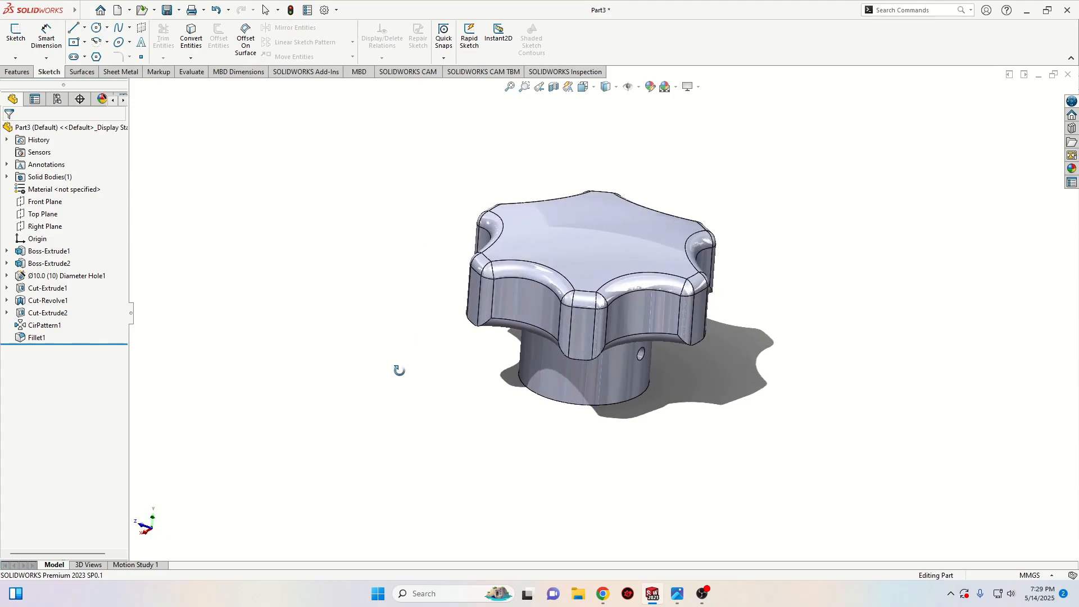
right_click(53, 192)
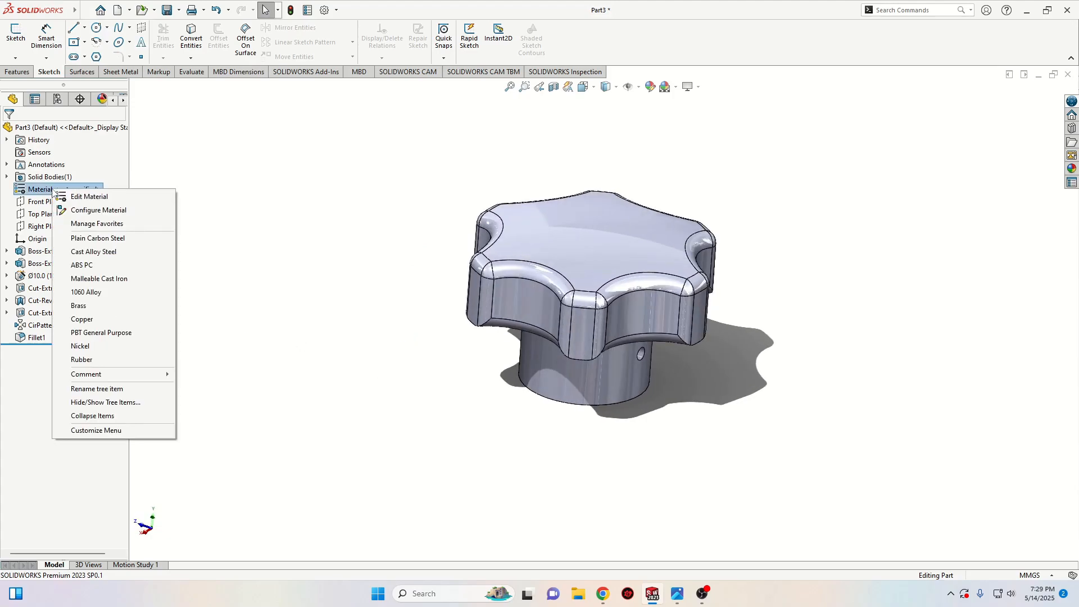
click(90, 196)
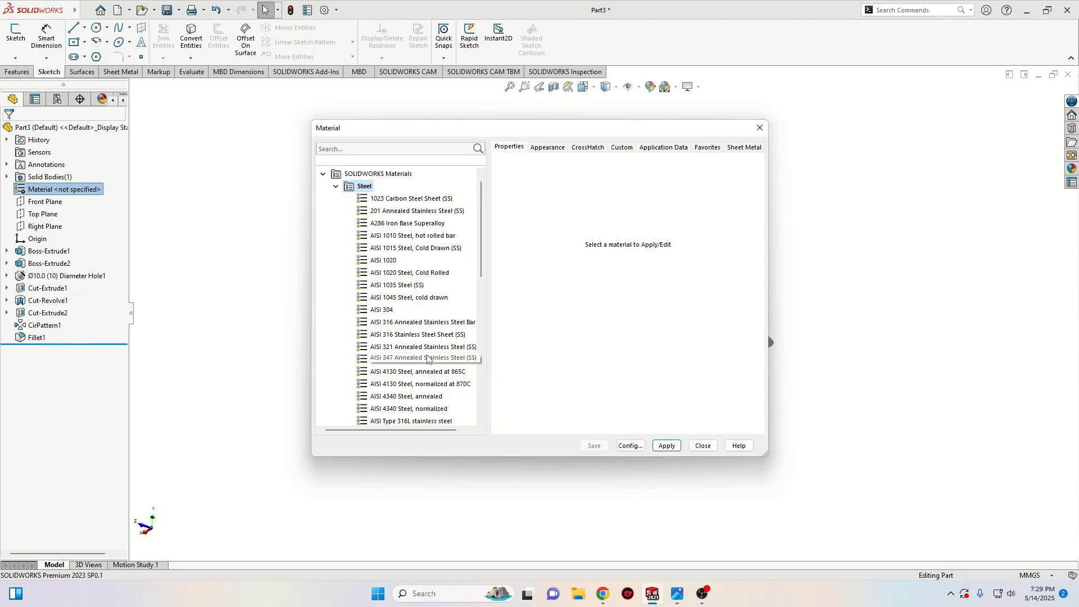
double_click(348, 190)
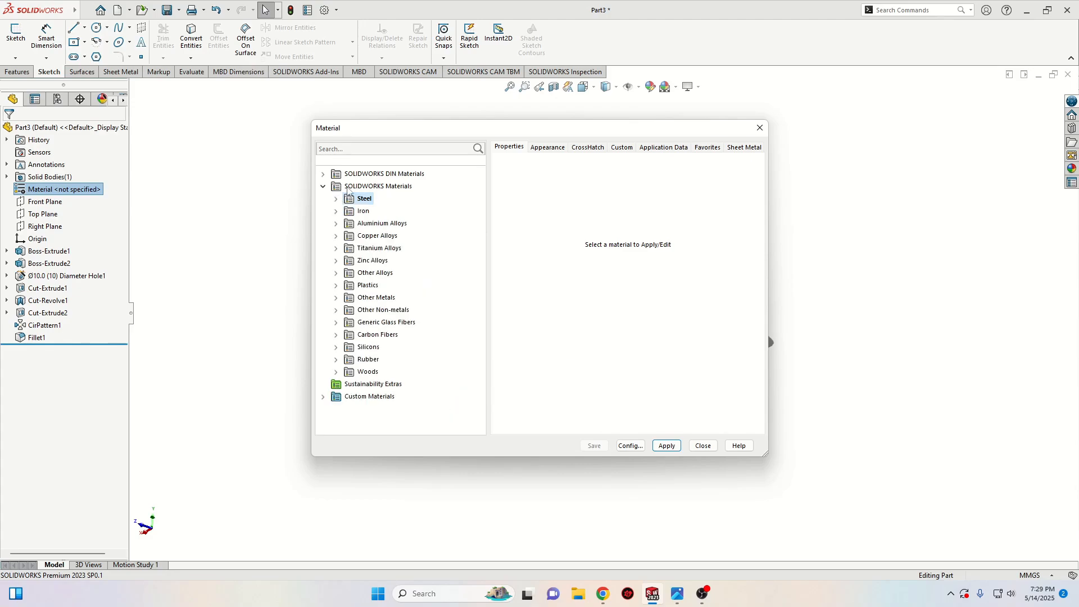
click(340, 212)
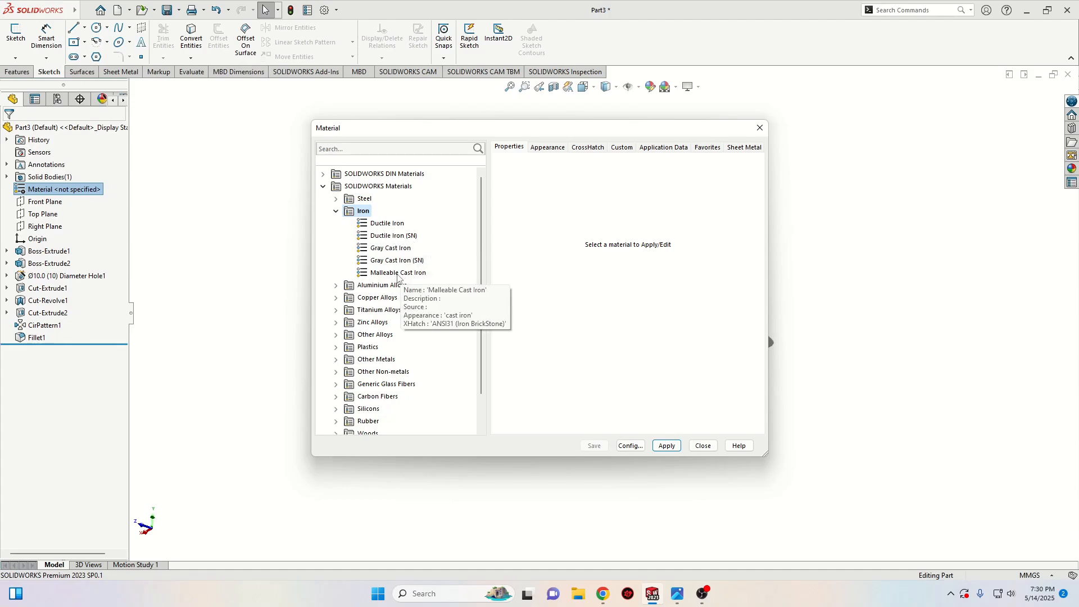
click(400, 273)
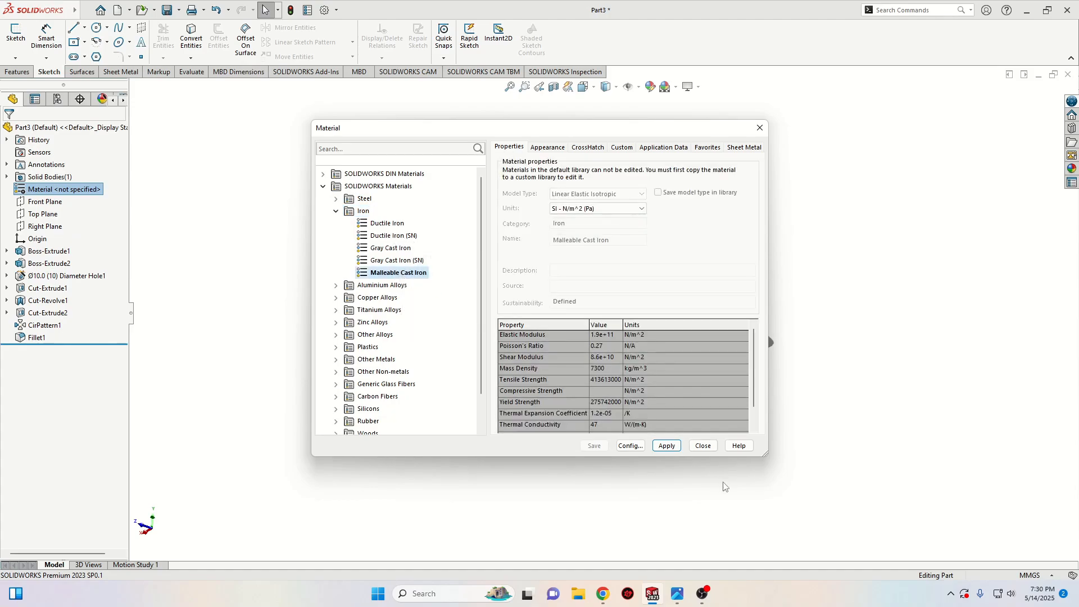
click(676, 449)
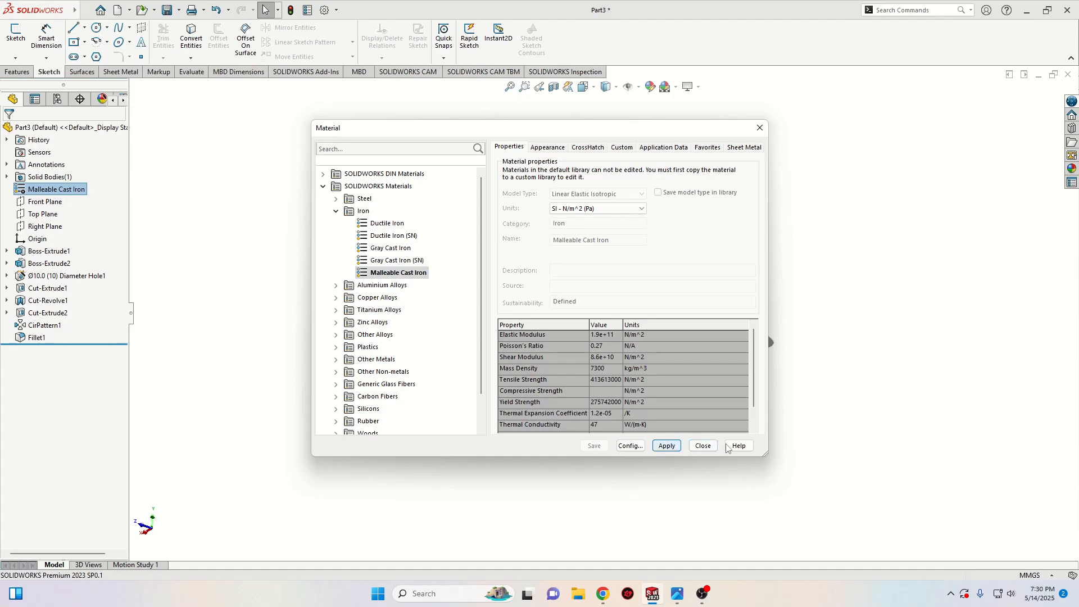
click(703, 445)
Save the finished handle part as Handle1 in the Ceva Vice folder.
middle_drag(472, 441, 268, 331)
click(179, 9)
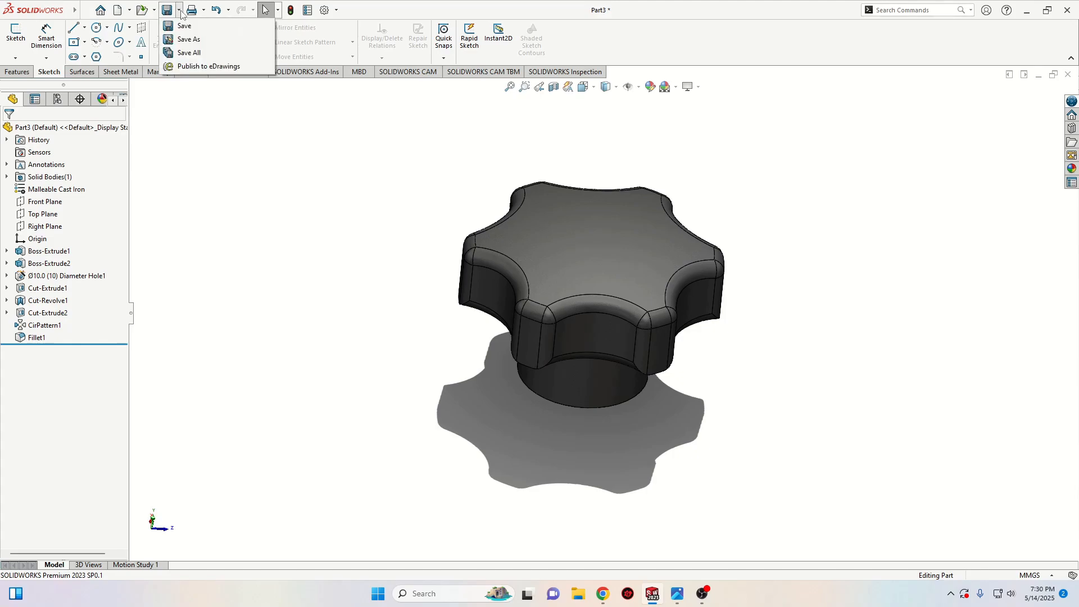
click(188, 39)
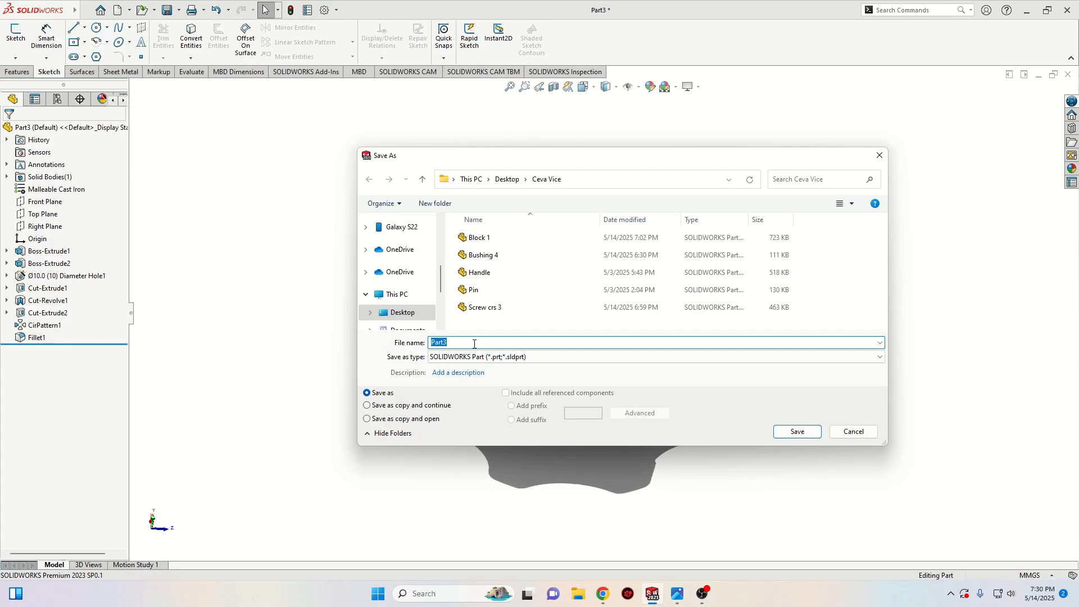
text(H)
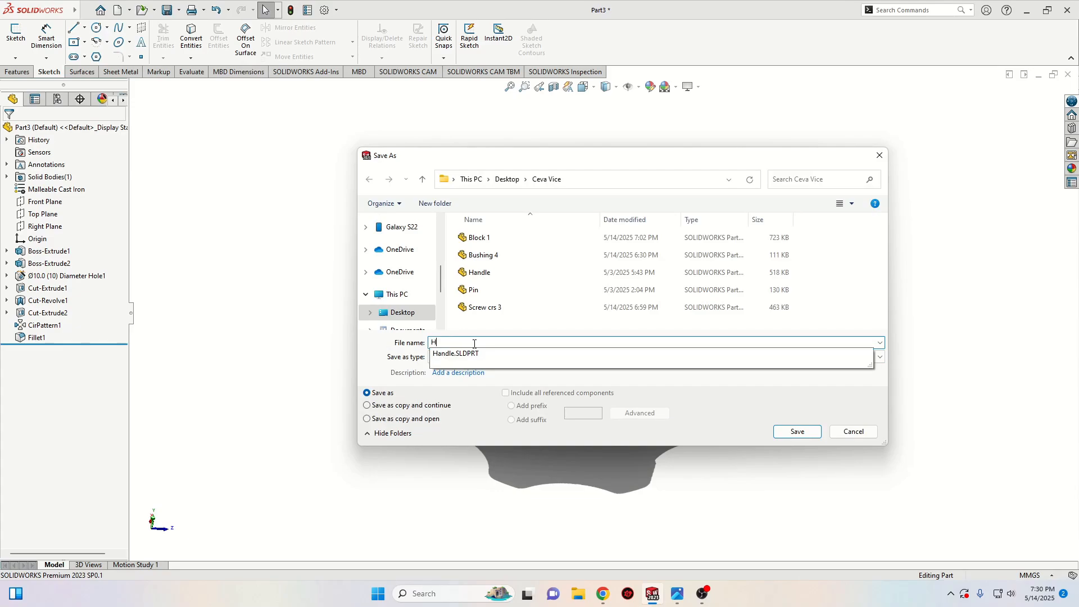
text(andle1)
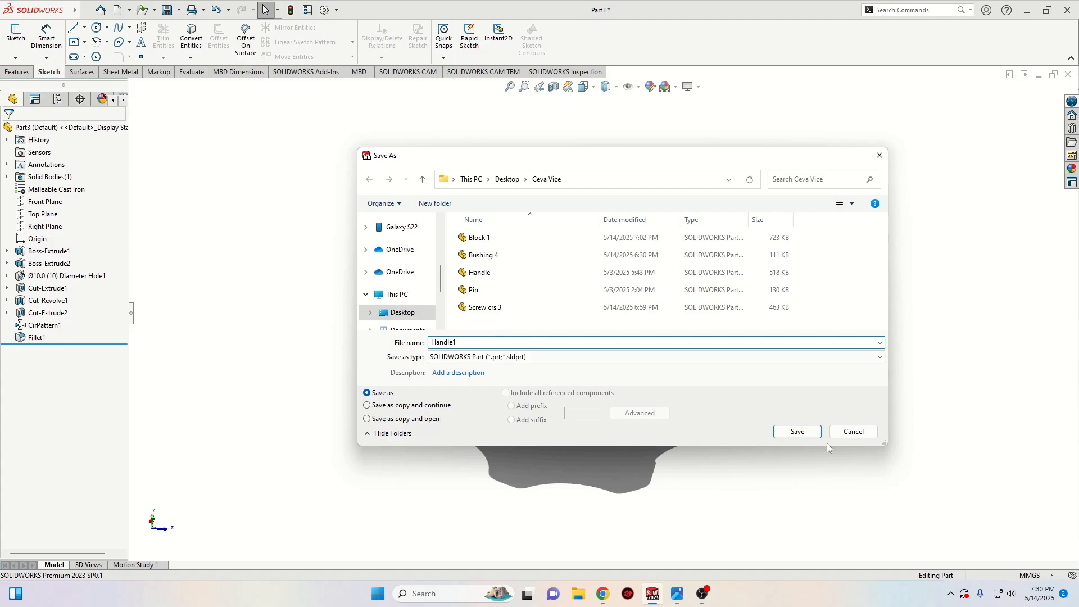
click(801, 431)
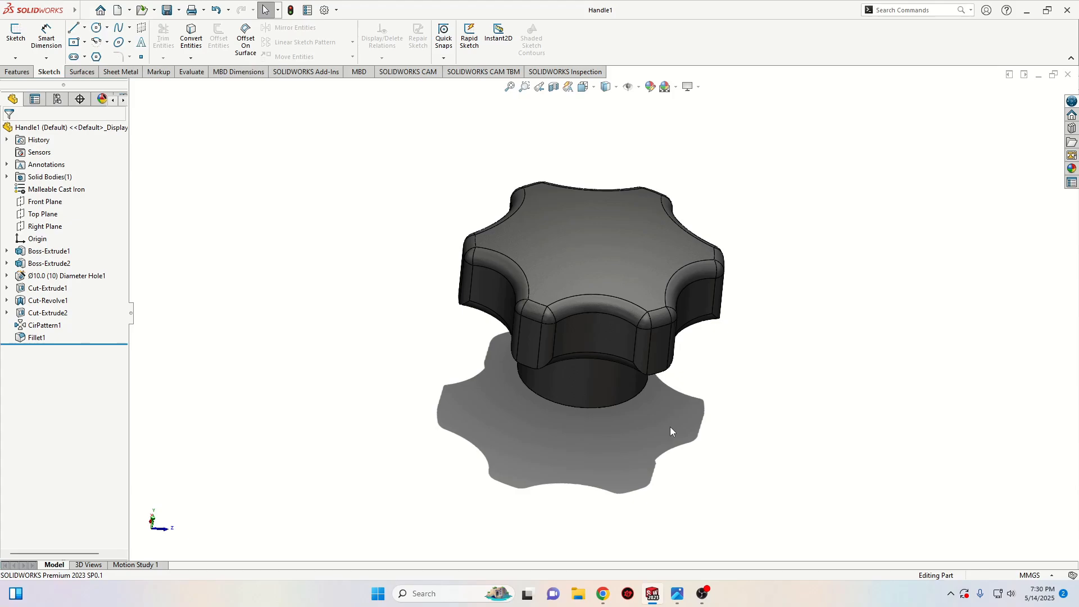
Create a new part document for the pin and apply the Plain White scene.
click(117, 11)
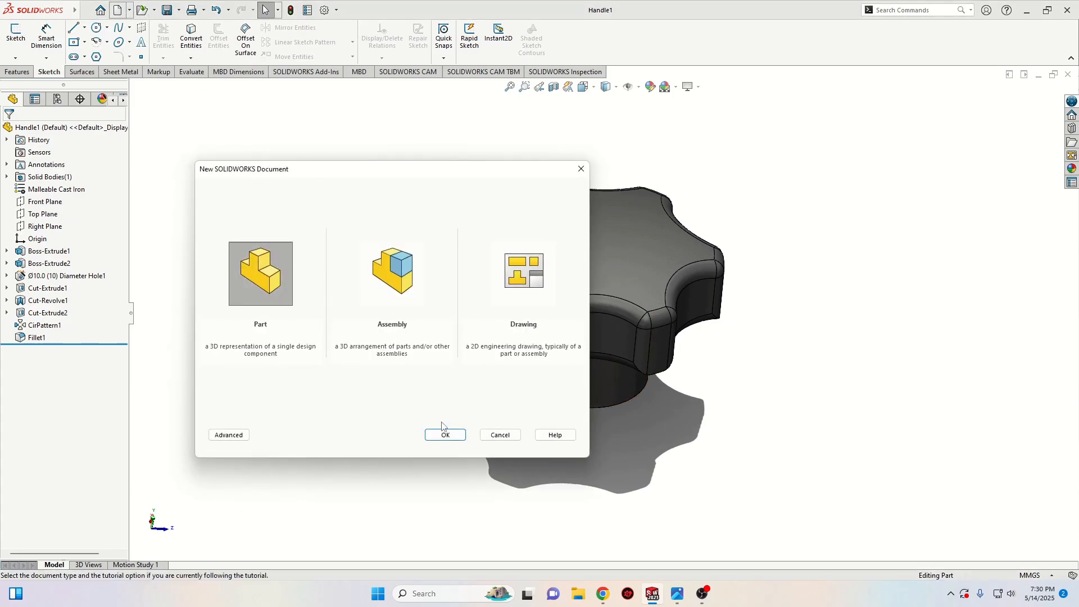
click(444, 433)
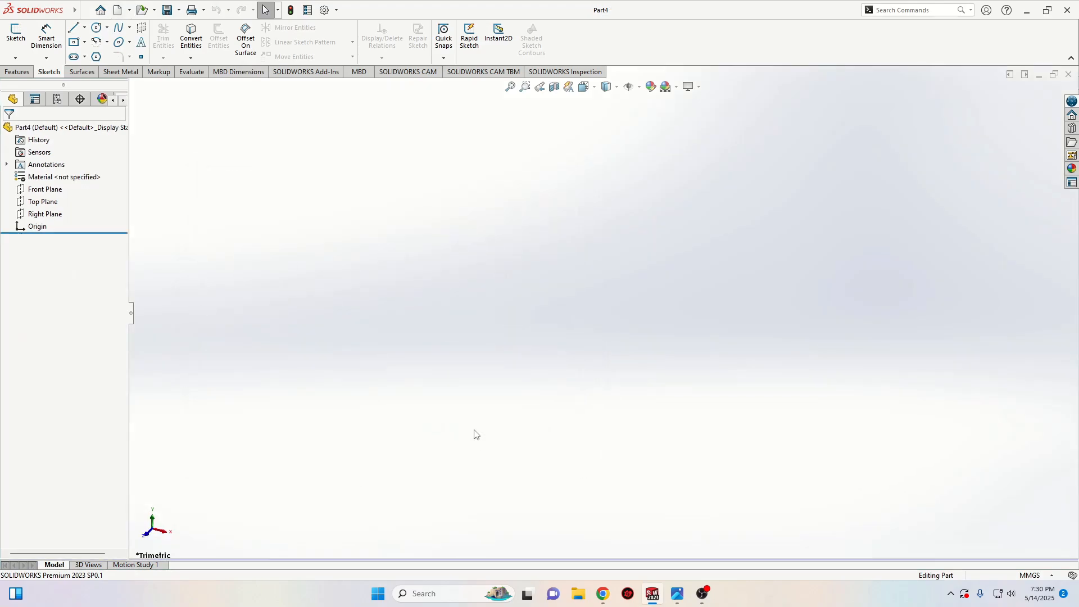
click(667, 86)
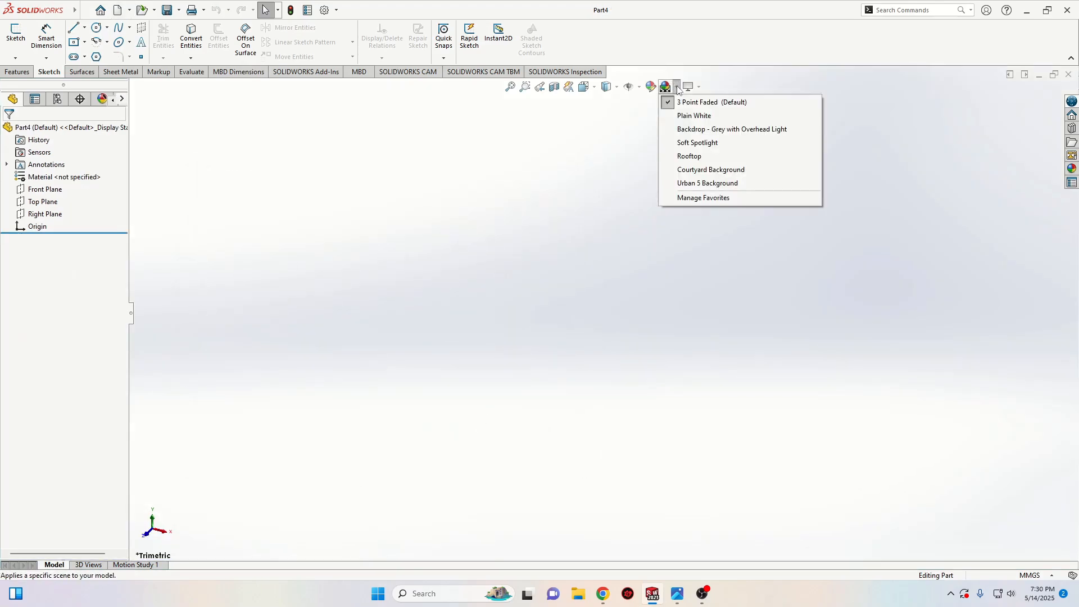
click(687, 117)
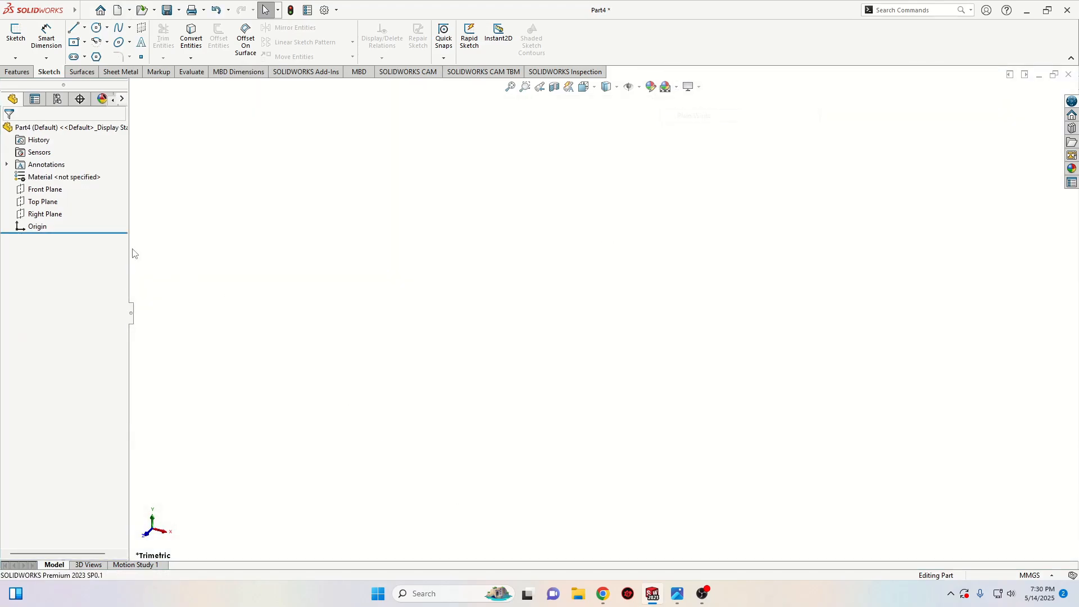
On the Top Plane, sketch a circle about 58 mm in diameter centered on the origin.
click(59, 203)
click(67, 185)
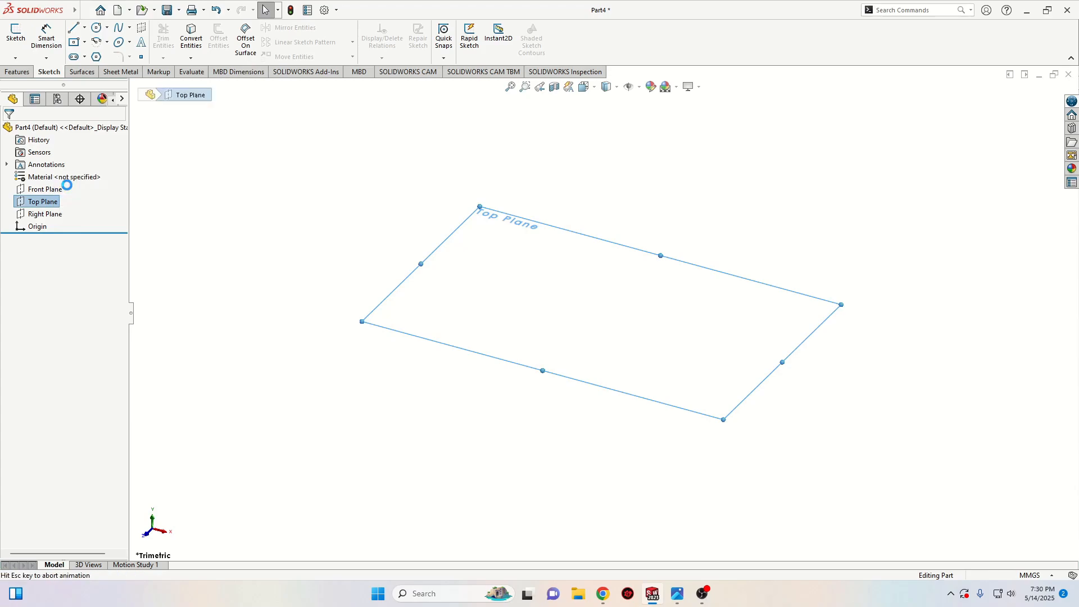
click(96, 27)
click(604, 312)
click(542, 321)
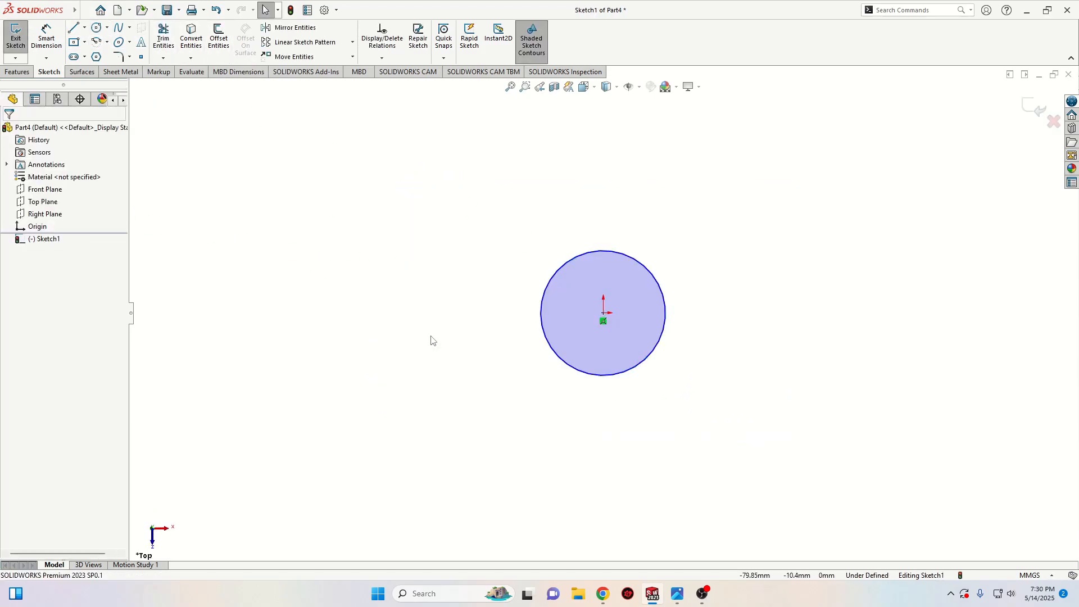
Dimension the circle's diameter as 3 mm.
click(46, 35)
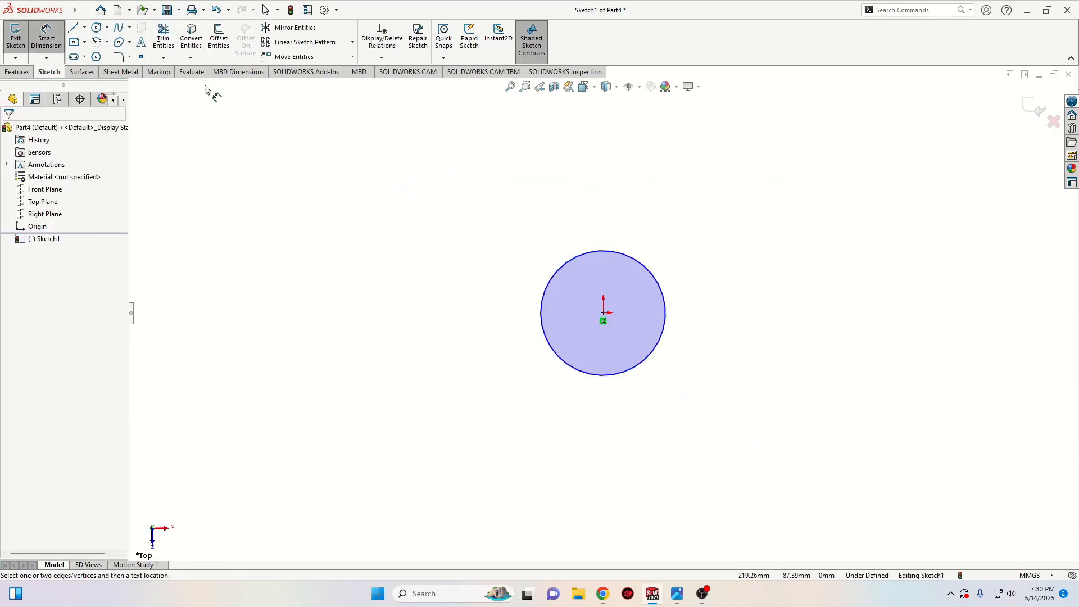
click(546, 288)
click(459, 368)
text(3)
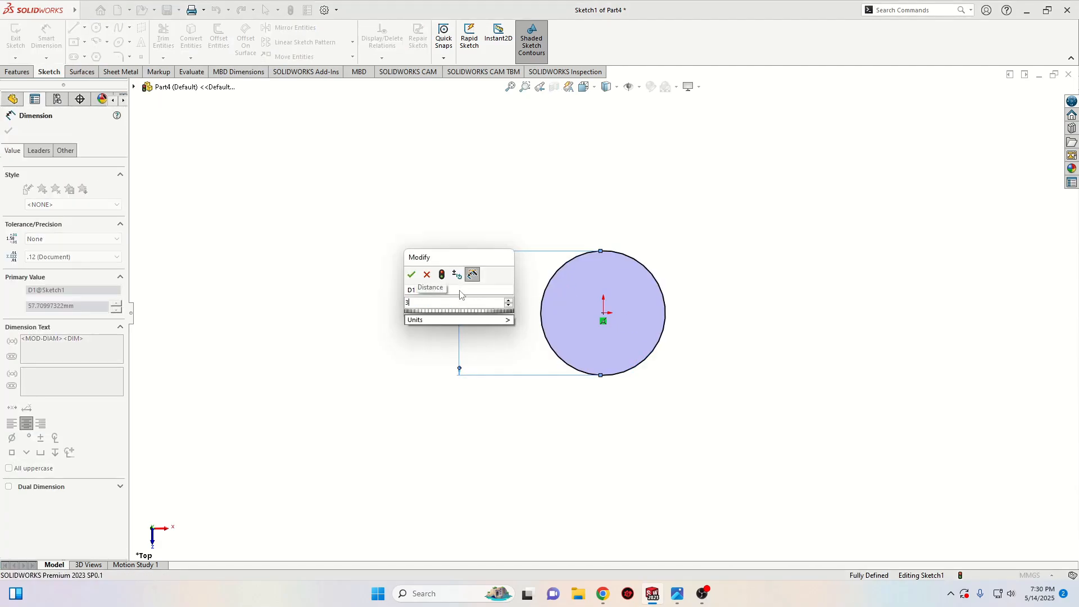
key(Return)
right_click(371, 291)
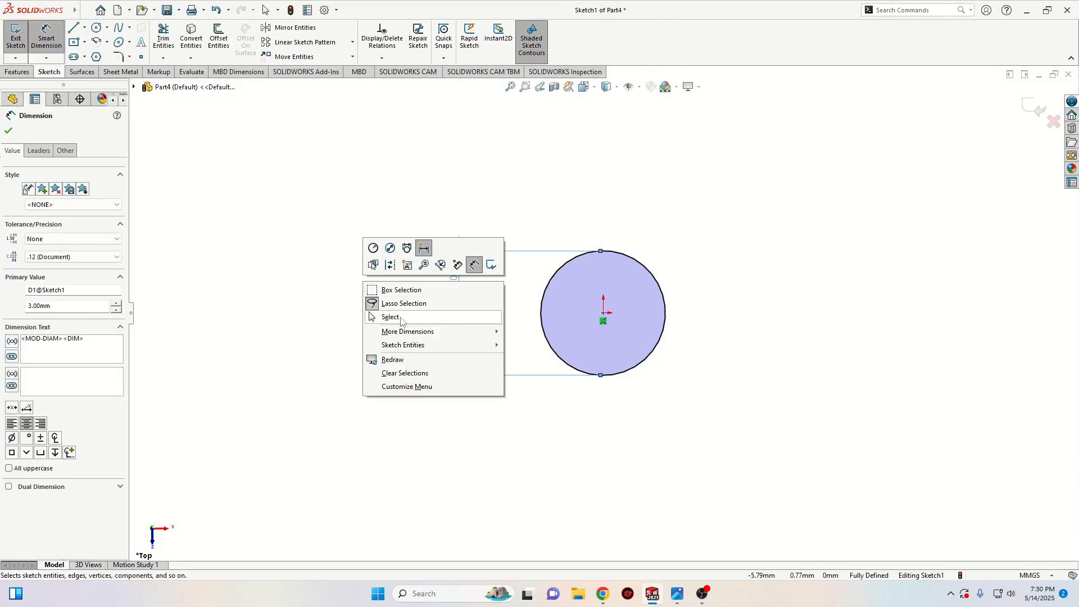
click(401, 318)
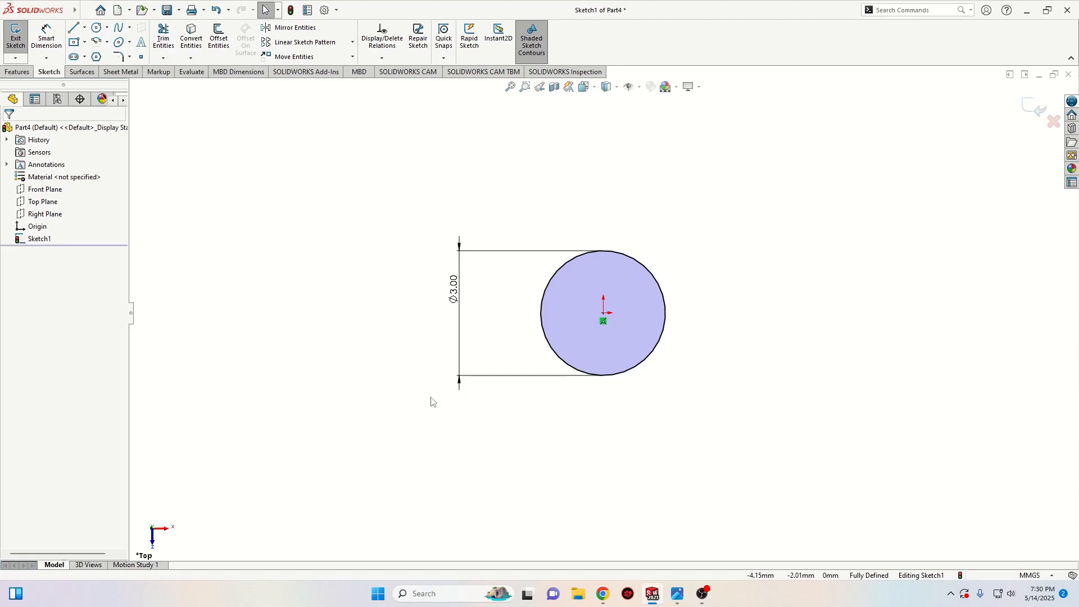
right_click(340, 342)
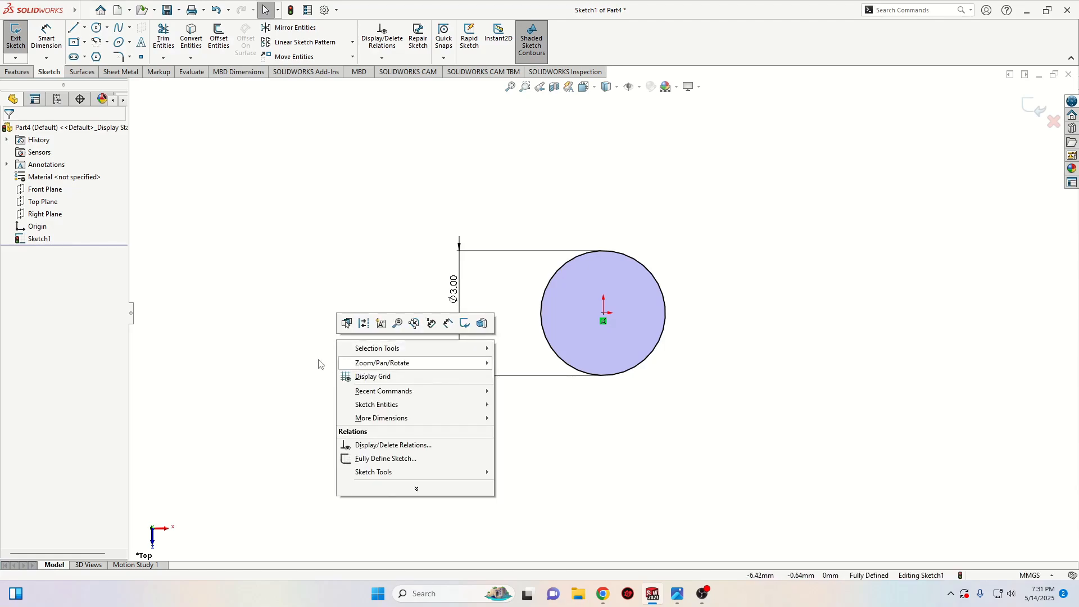
click(318, 361)
Extrude the 3 mm circle into a boss 28 mm long with the Mid Plane end condition.
click(17, 72)
click(28, 45)
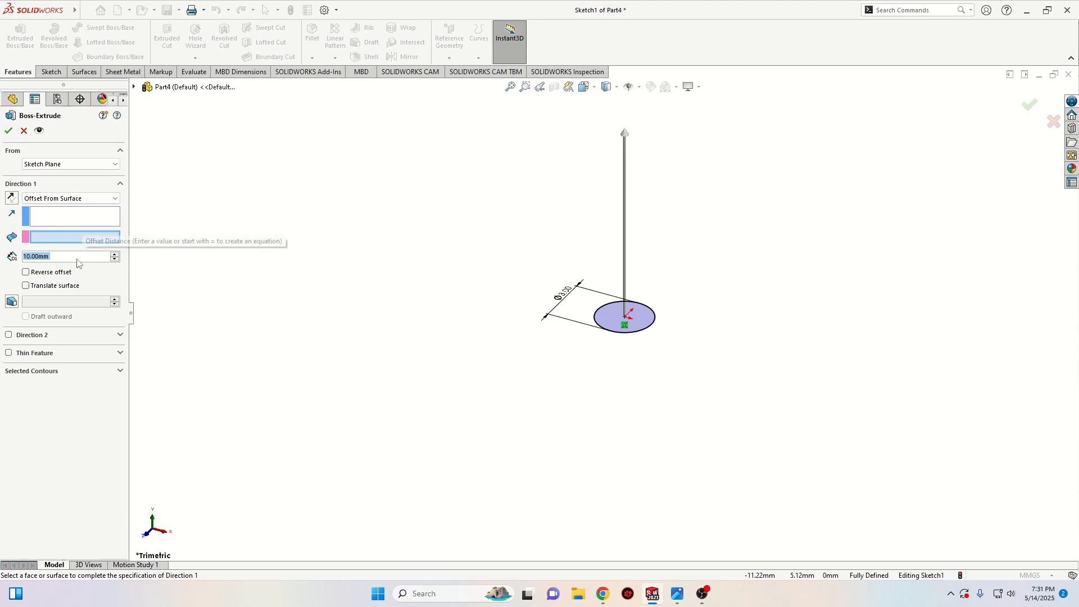
text(28)
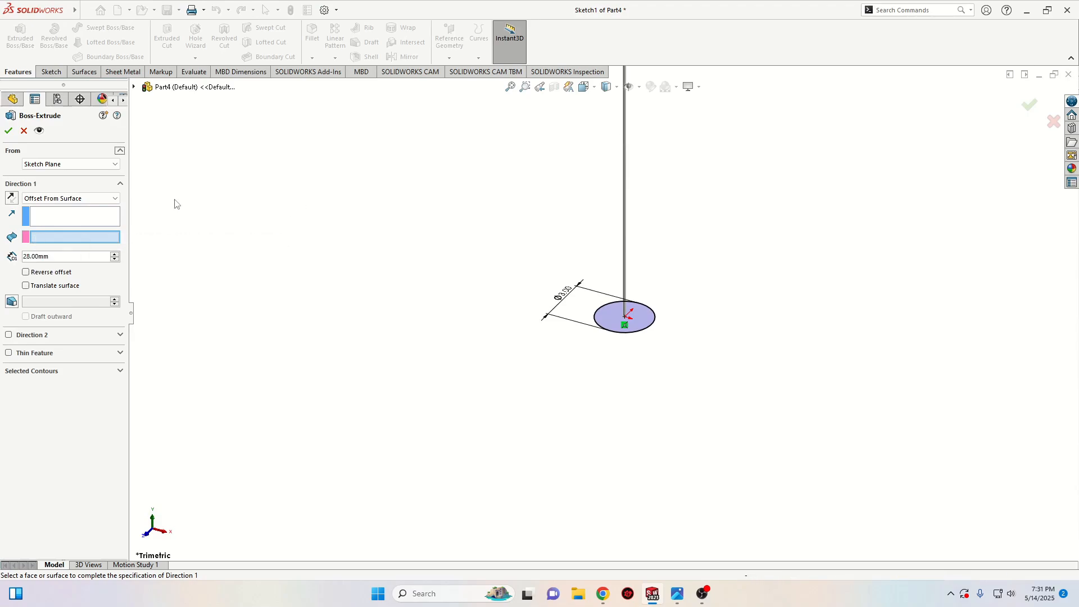
click(75, 198)
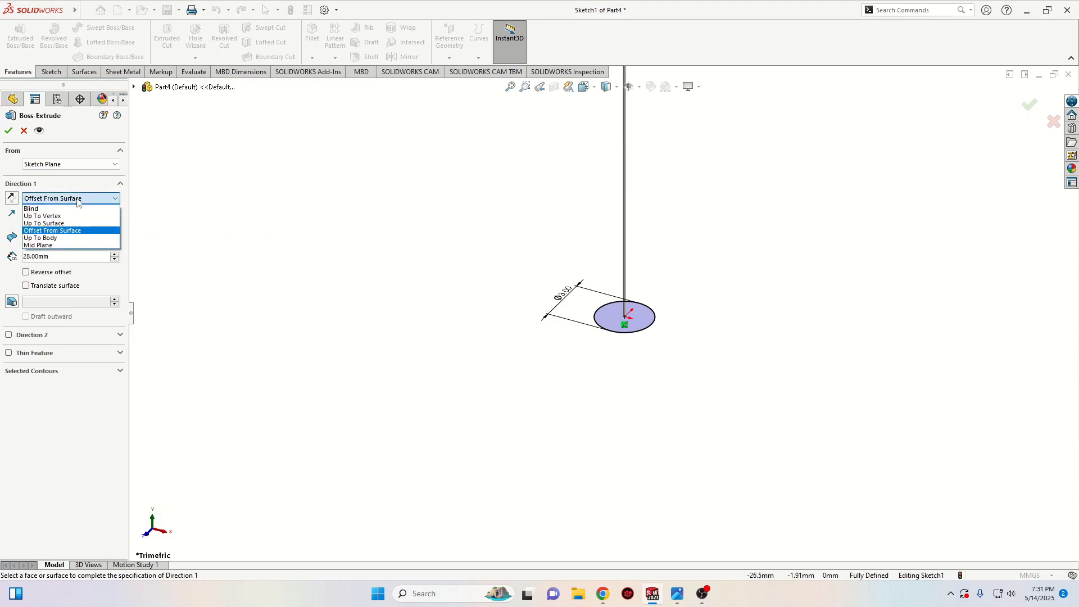
click(64, 245)
click(9, 130)
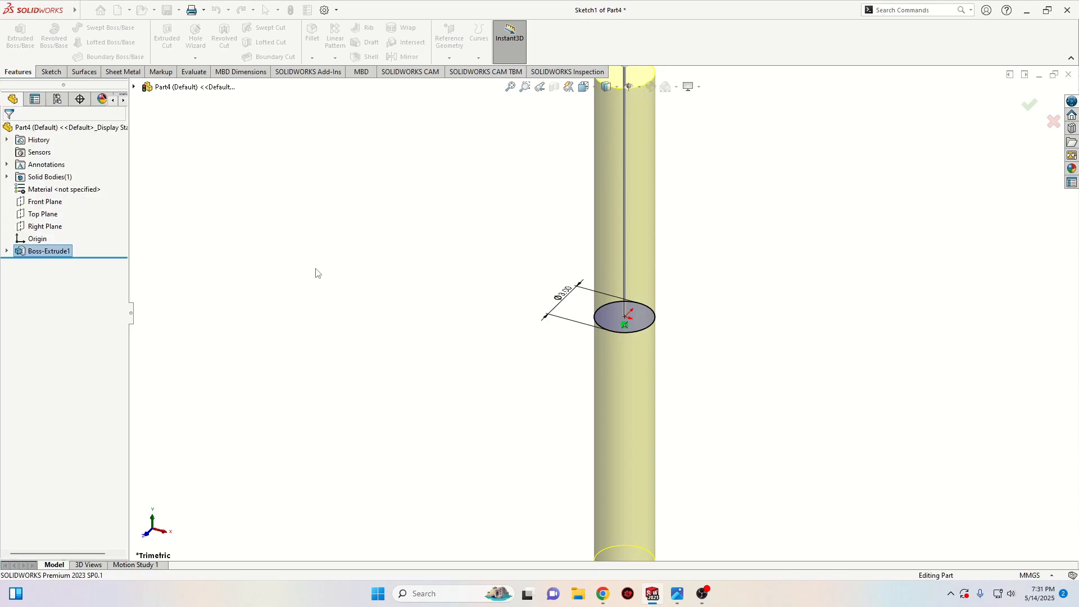
Save the pin part as Pin1 in the Ceva Vice folder.
scroll(497, 327, up, 3)
middle_drag(497, 327, 387, 404)
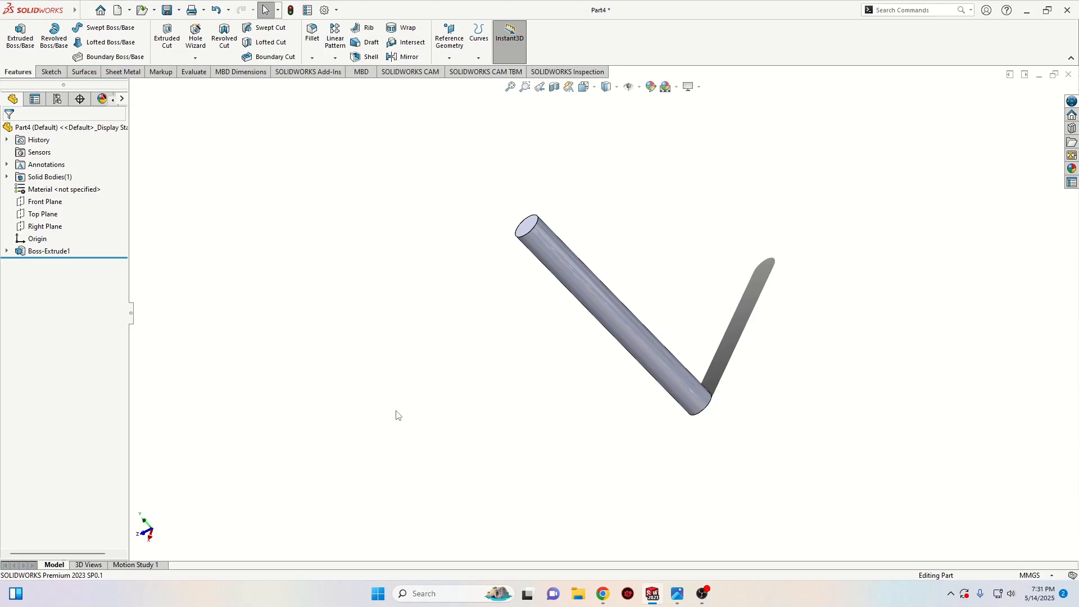
middle_drag(455, 392, 412, 242)
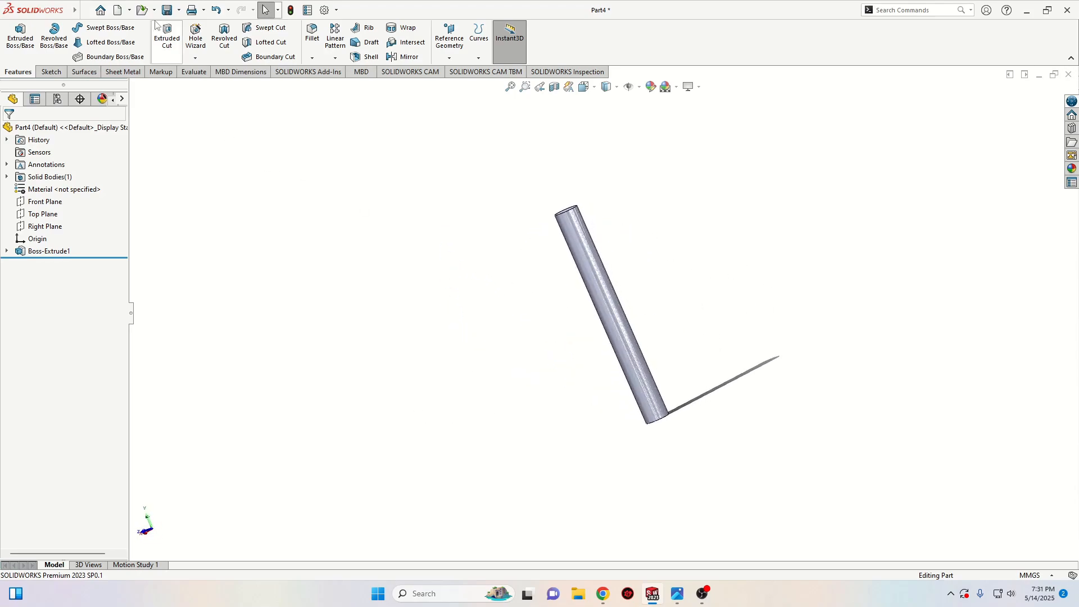
click(179, 10)
click(192, 40)
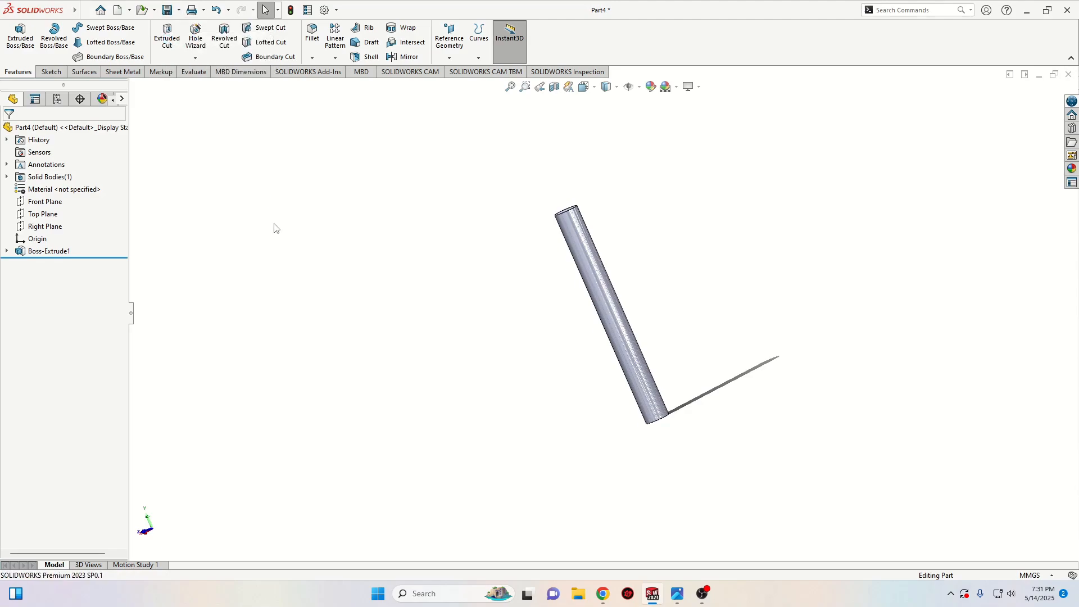
text(Pin)
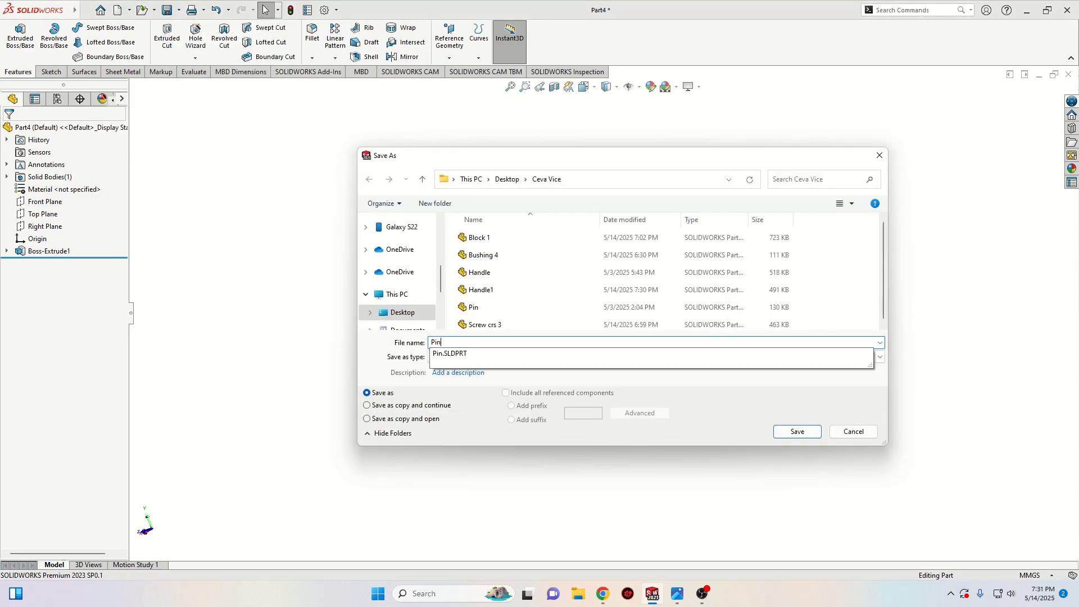
text(1)
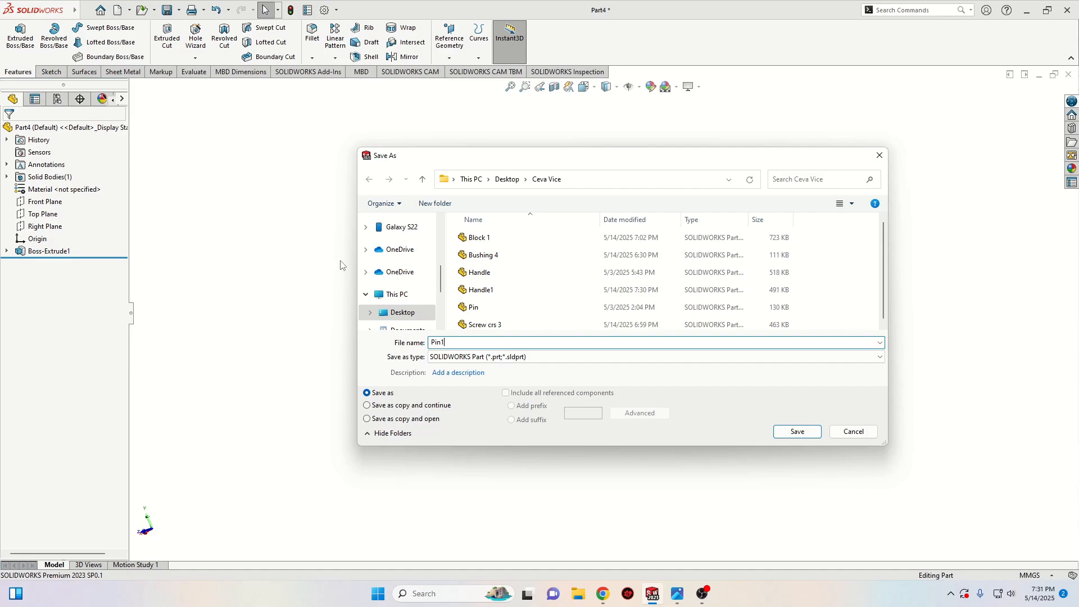
click(789, 431)
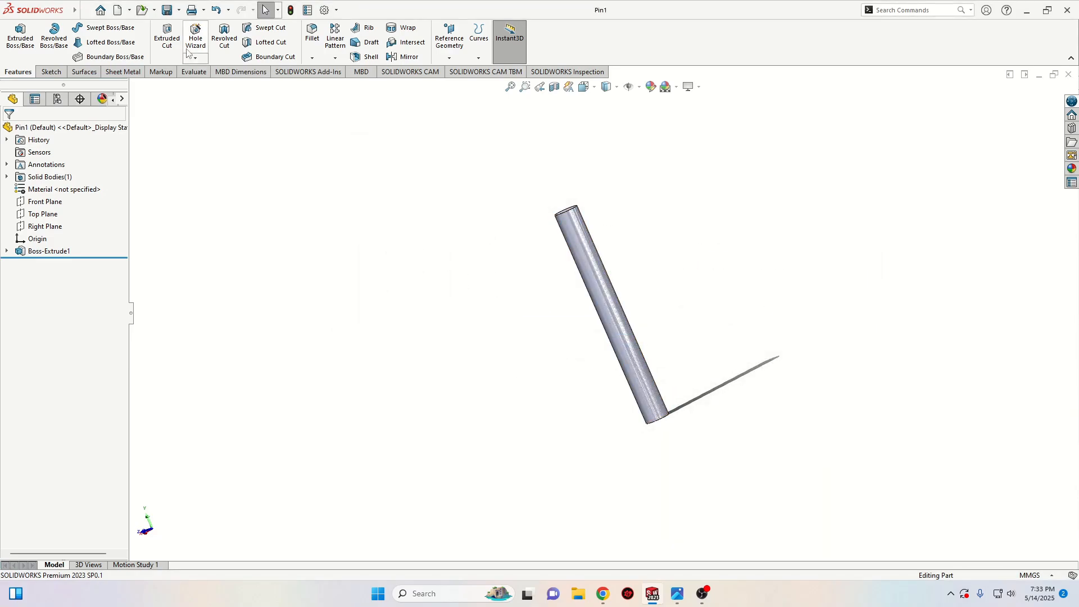
Start another new part document and set its scene to Plain White.
click(118, 9)
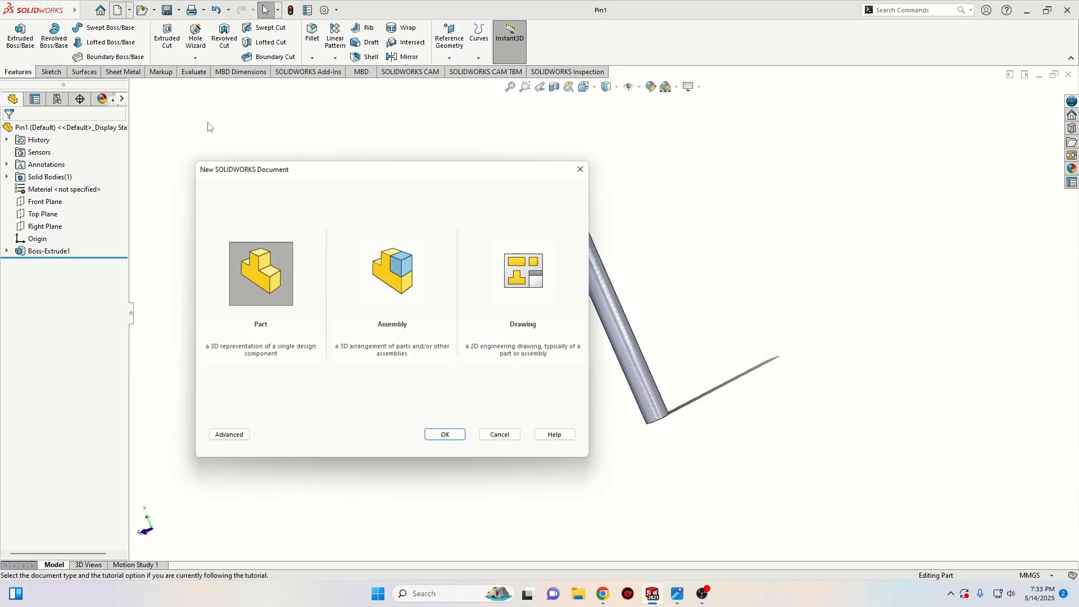
click(444, 435)
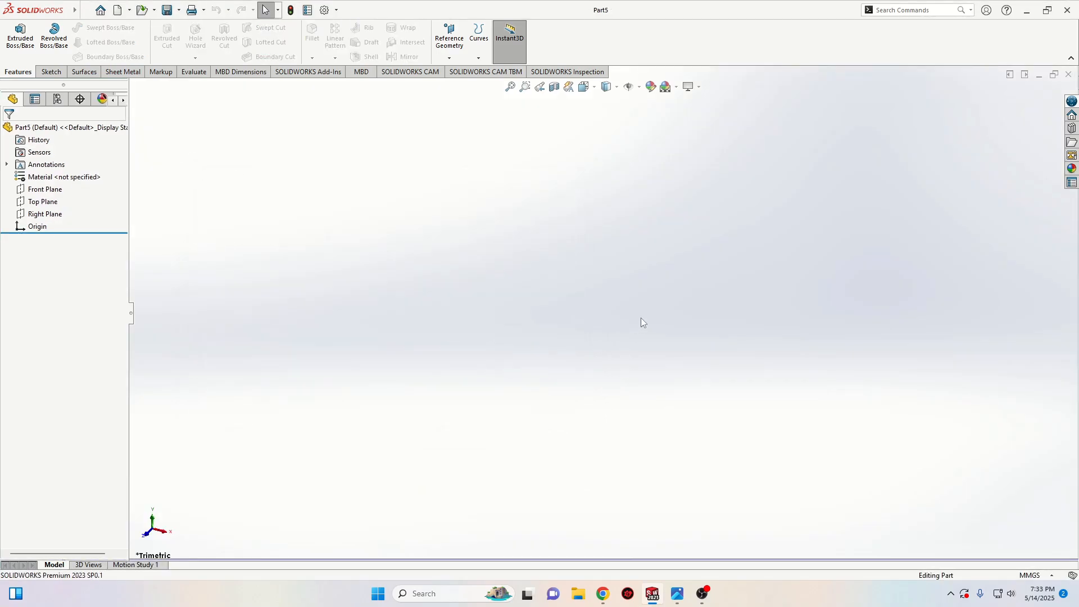
click(677, 86)
click(678, 118)
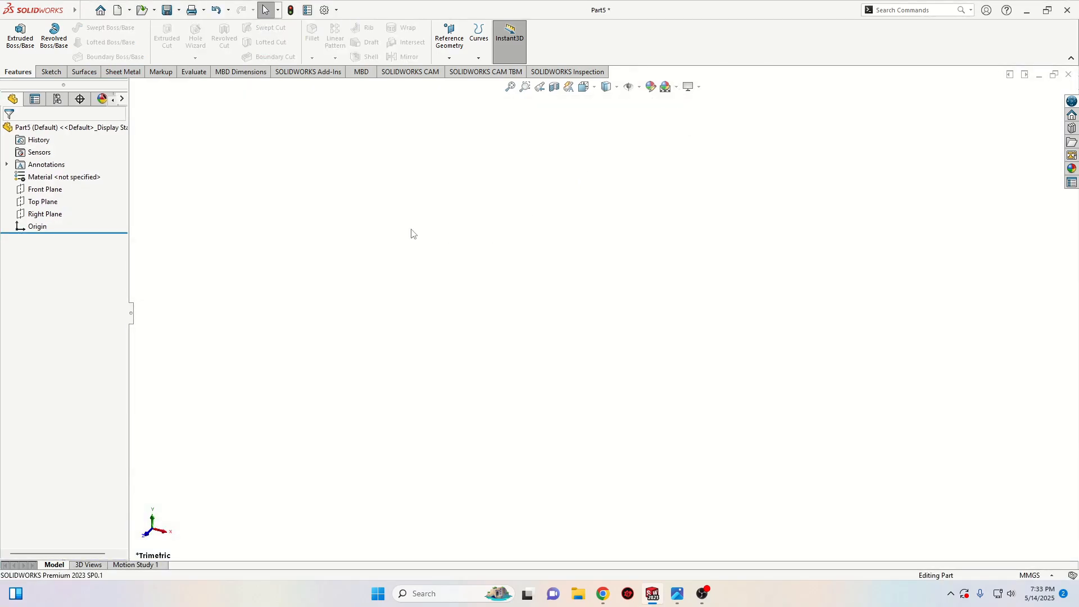
On the Front Plane, sketch two concentric circles centered on the origin, the outer one about 84 mm in diameter.
click(46, 191)
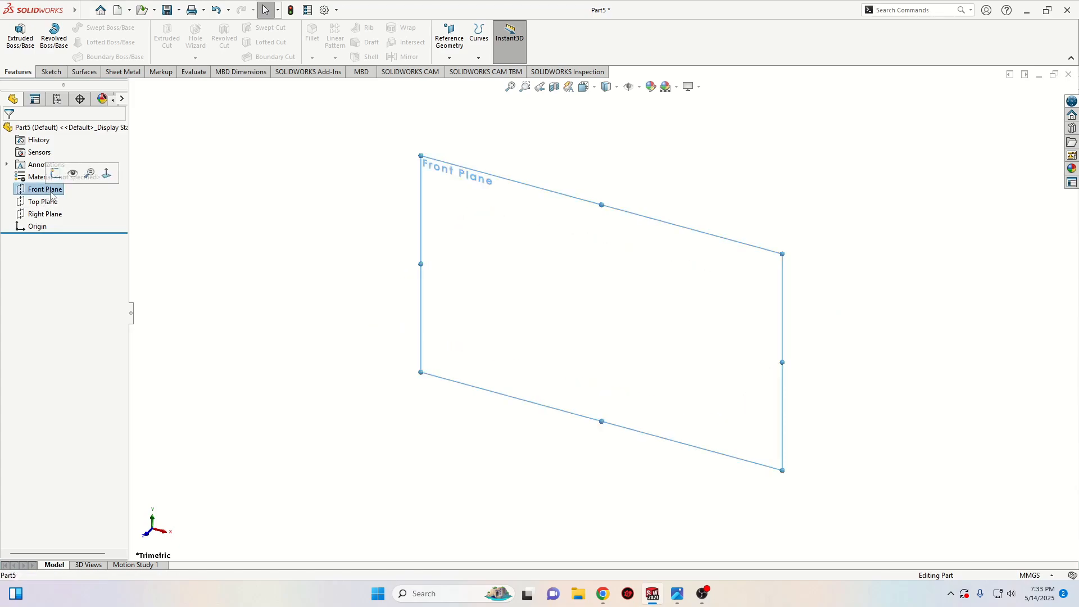
click(56, 174)
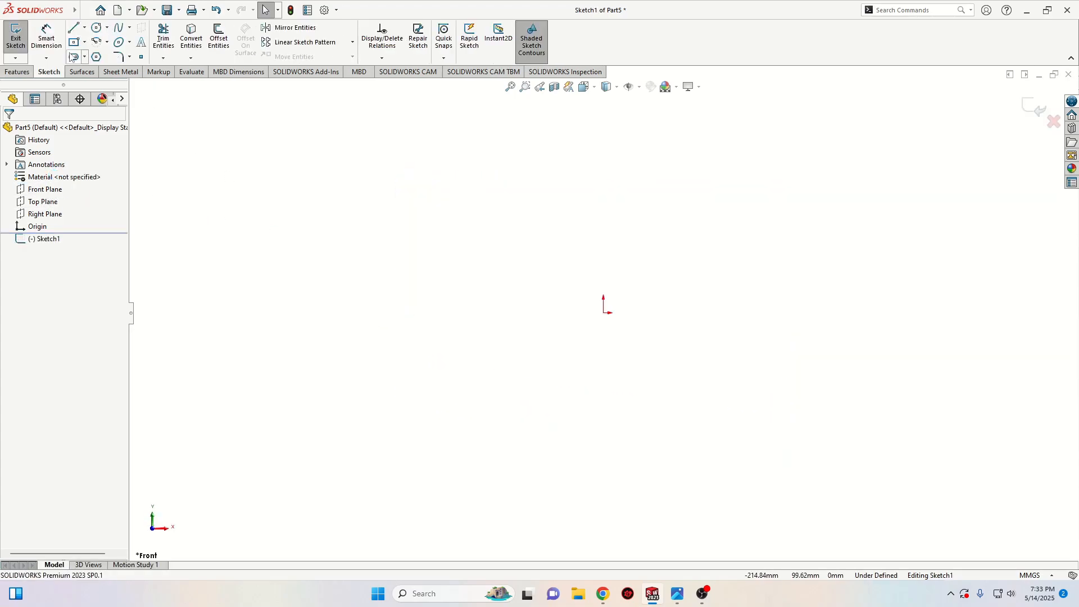
click(96, 28)
click(602, 312)
click(521, 349)
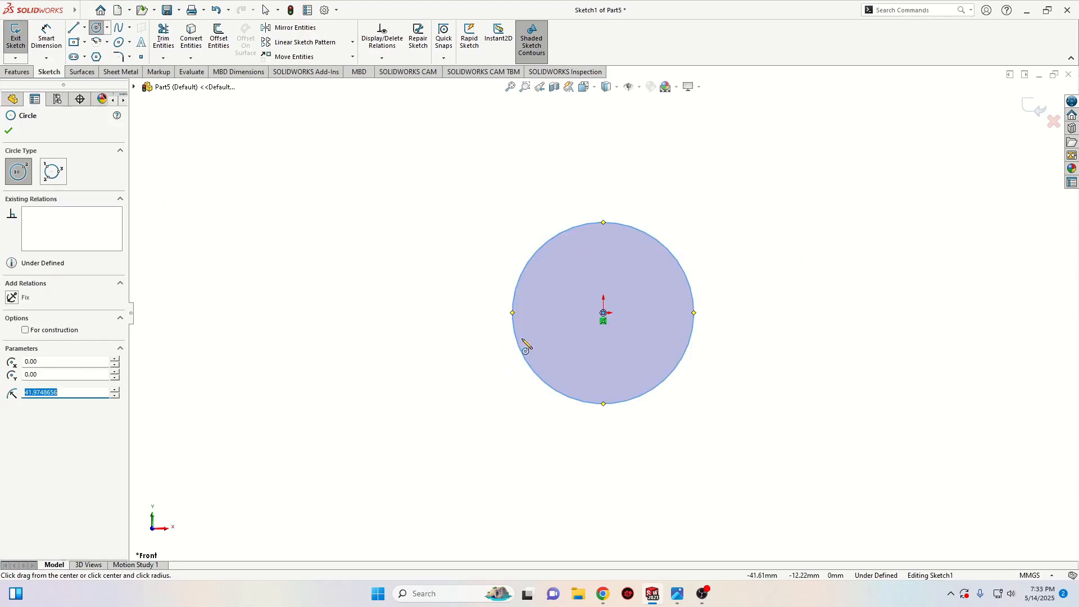
click(602, 312)
click(571, 320)
right_click(444, 300)
click(469, 311)
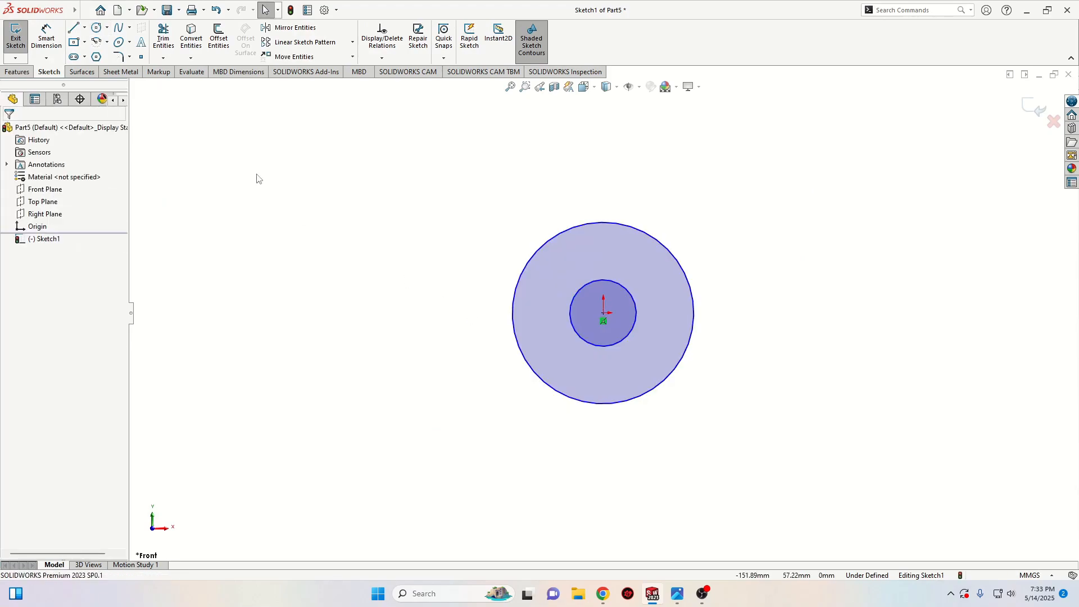
Dimension the outer circle's diameter as 12 mm.
click(46, 37)
click(513, 297)
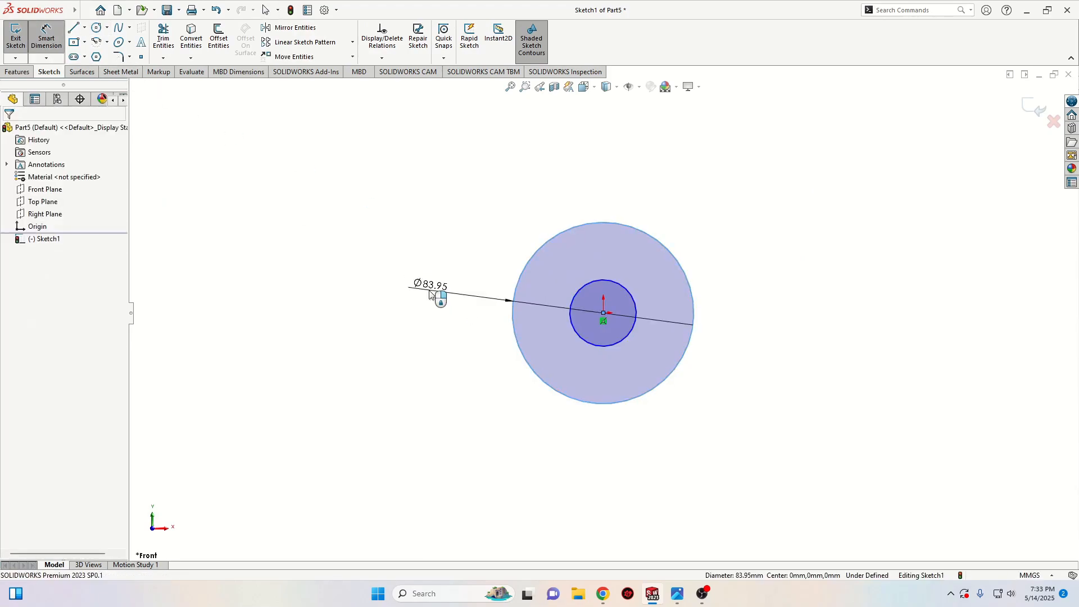
click(430, 294)
text(12)
key(Return)
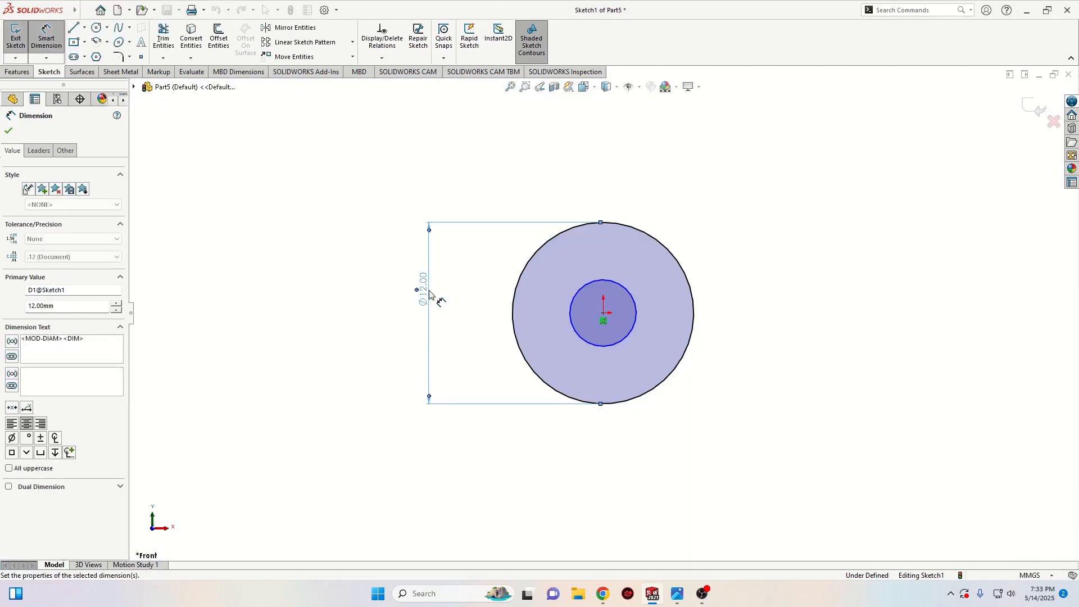
Dimension the inner circle's diameter as 7.94 mm.
click(571, 318)
click(468, 309)
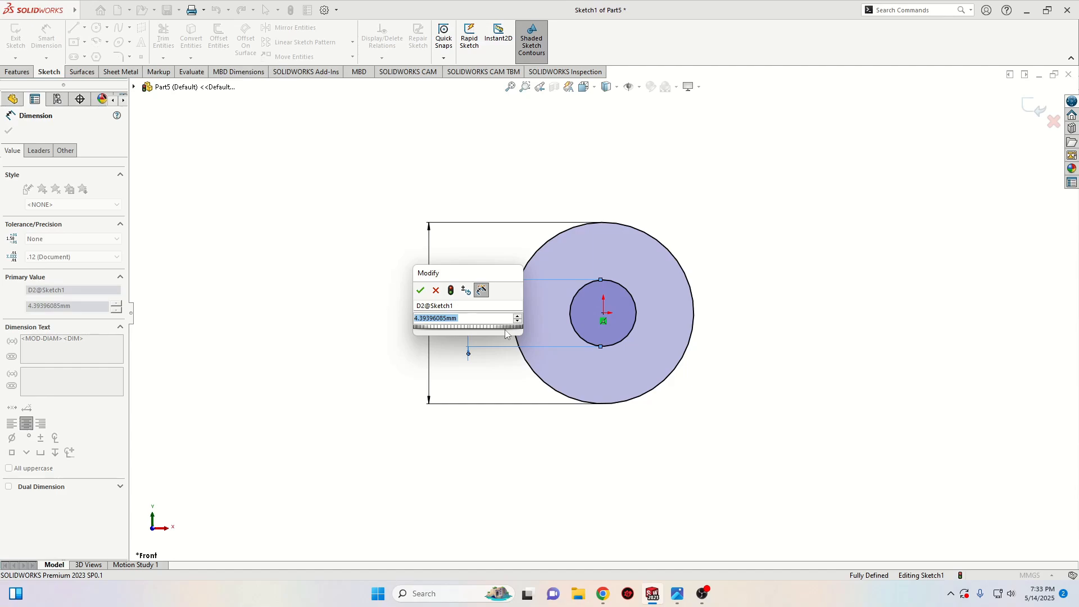
text(7.94)
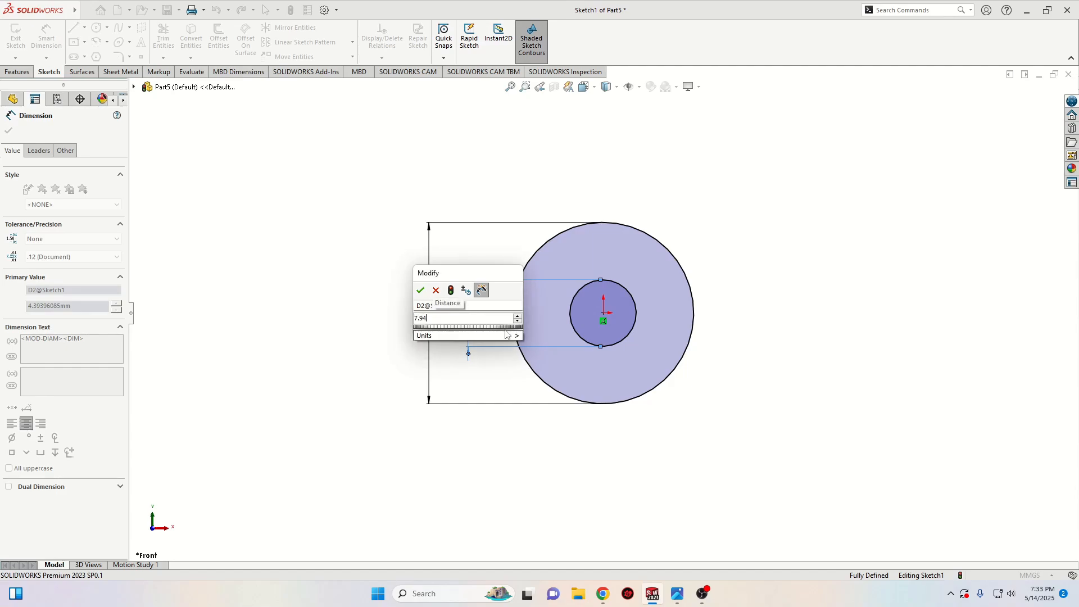
key(Return)
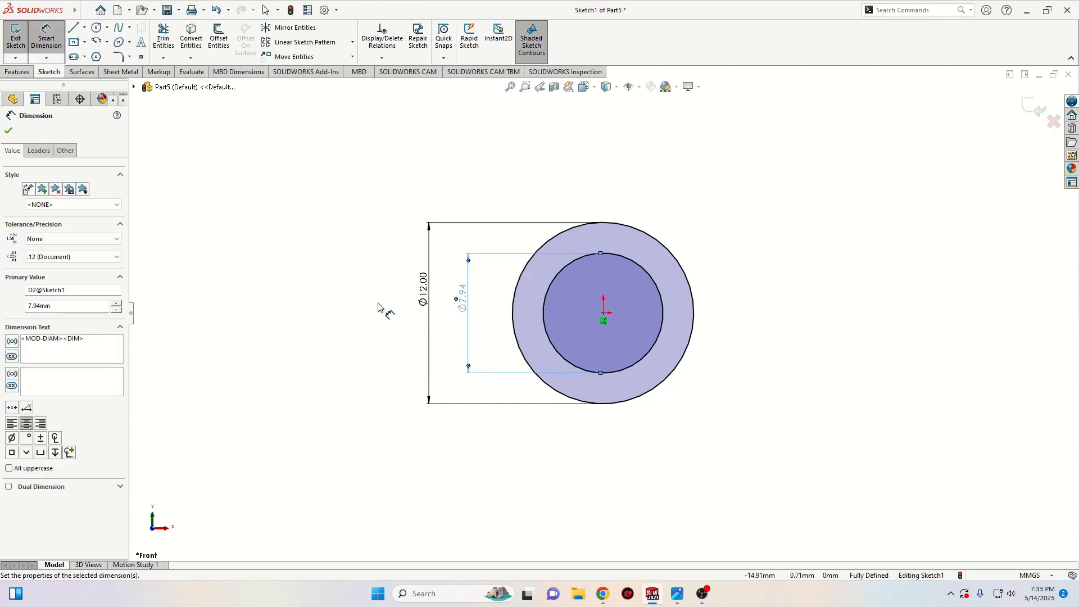
right_click(351, 301)
click(371, 332)
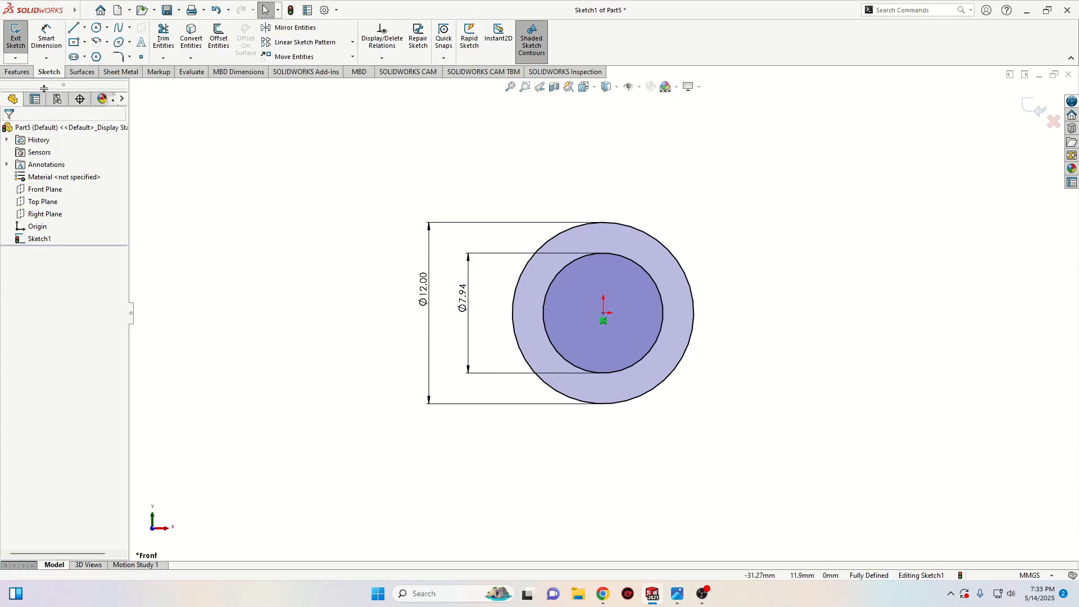
Extrude the ring profile as a boss with a Mid Plane end condition and a depth of 22 mm.
click(18, 72)
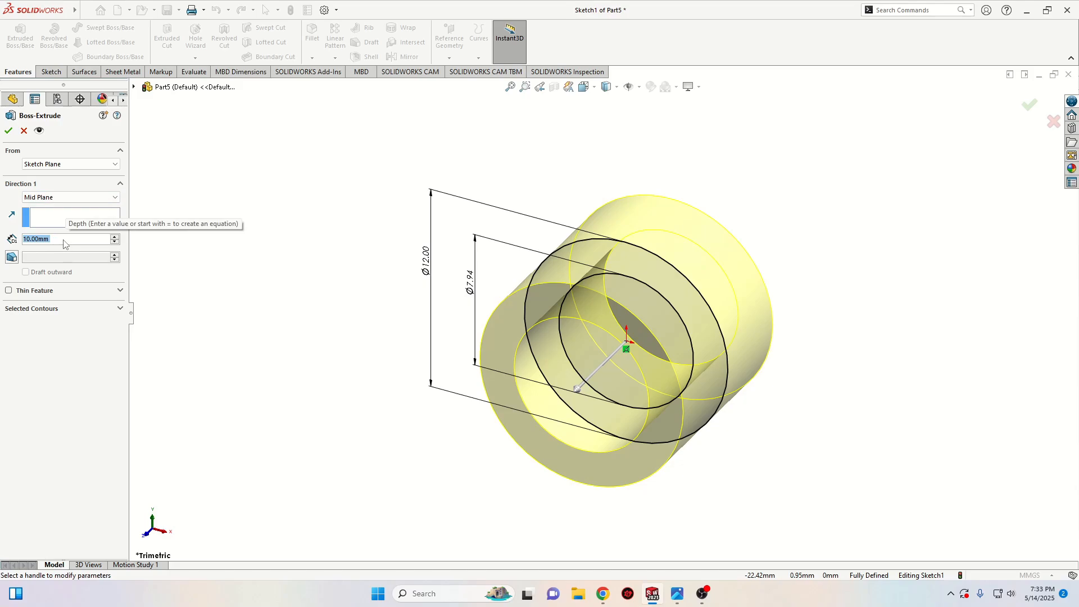
text(22)
key(Return)
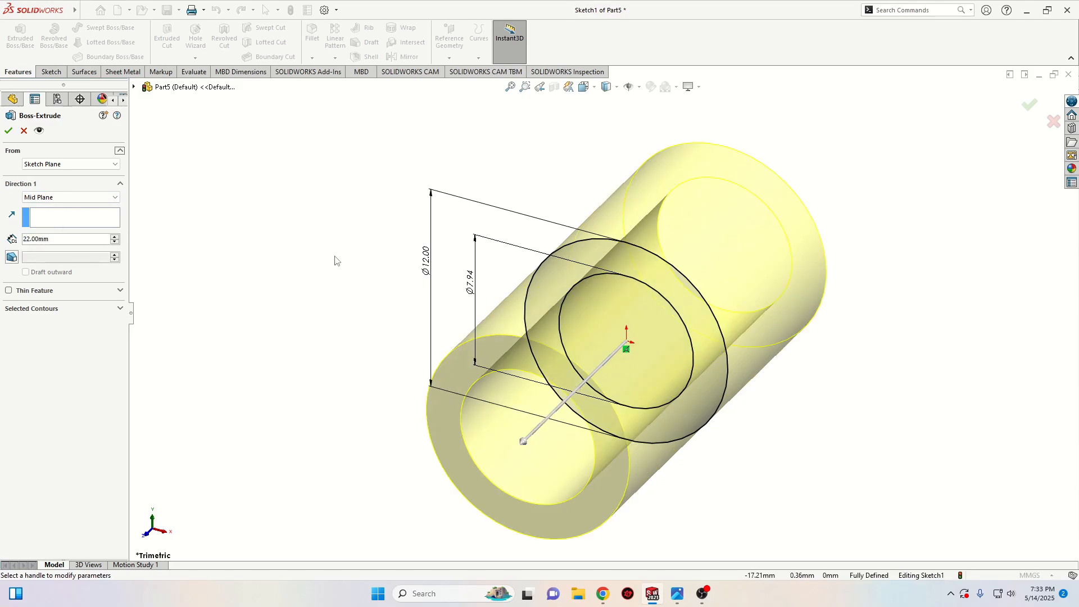
click(8, 131)
Search the material library for bronze and apply Aluminum Bronze to the part.
middle_drag(392, 302, 357, 293)
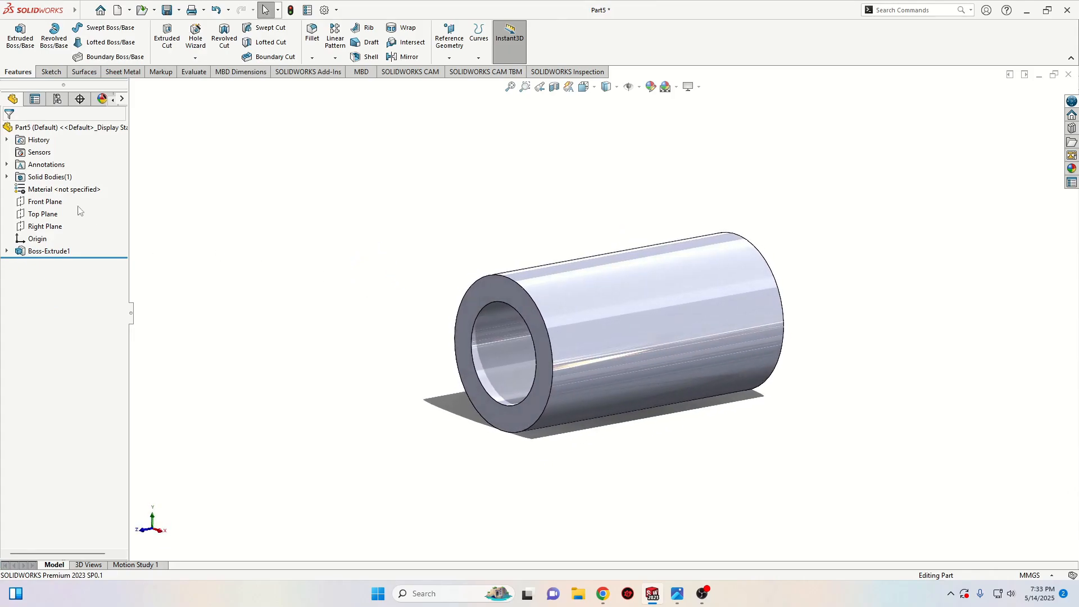
right_click(50, 193)
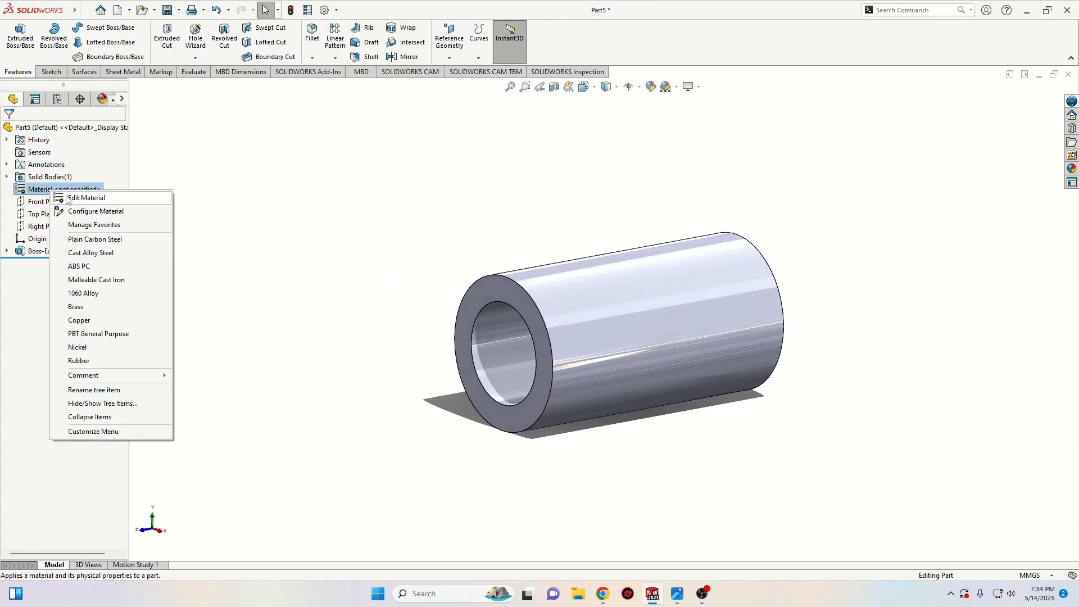
key(Escape)
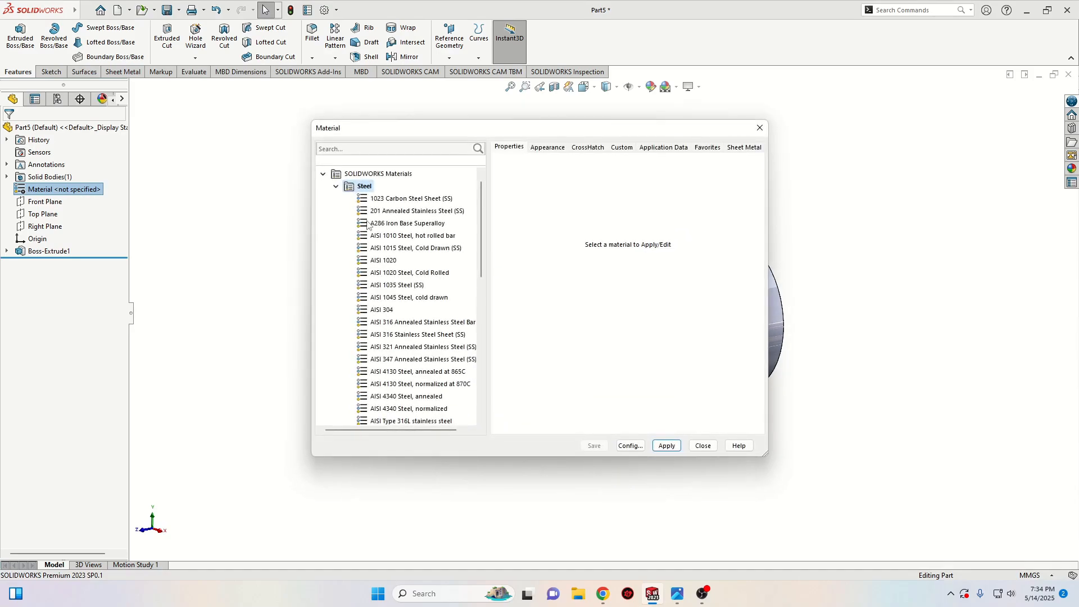
click(323, 174)
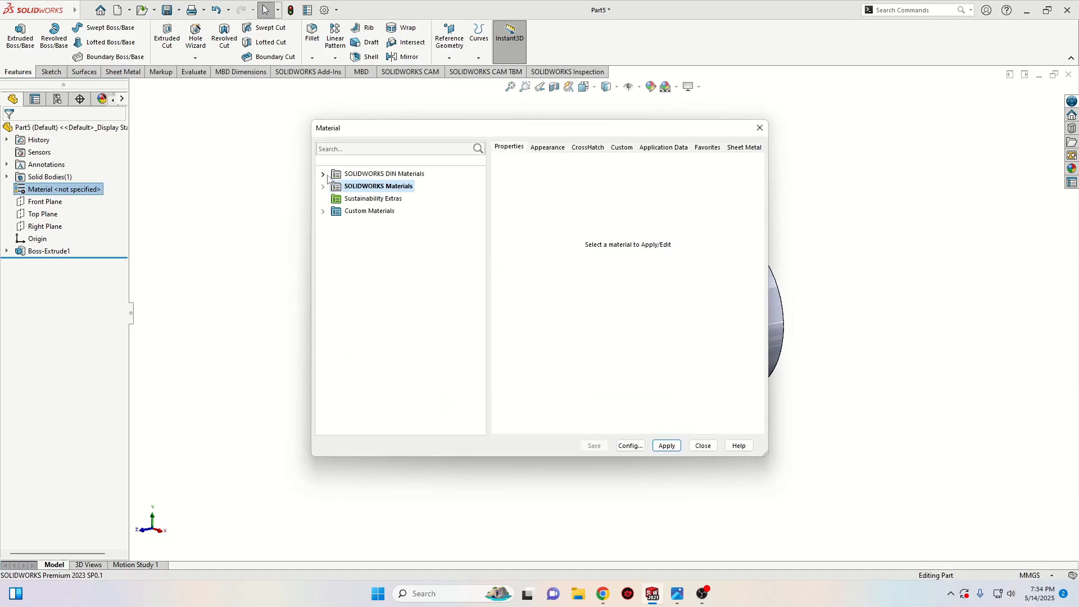
click(323, 174)
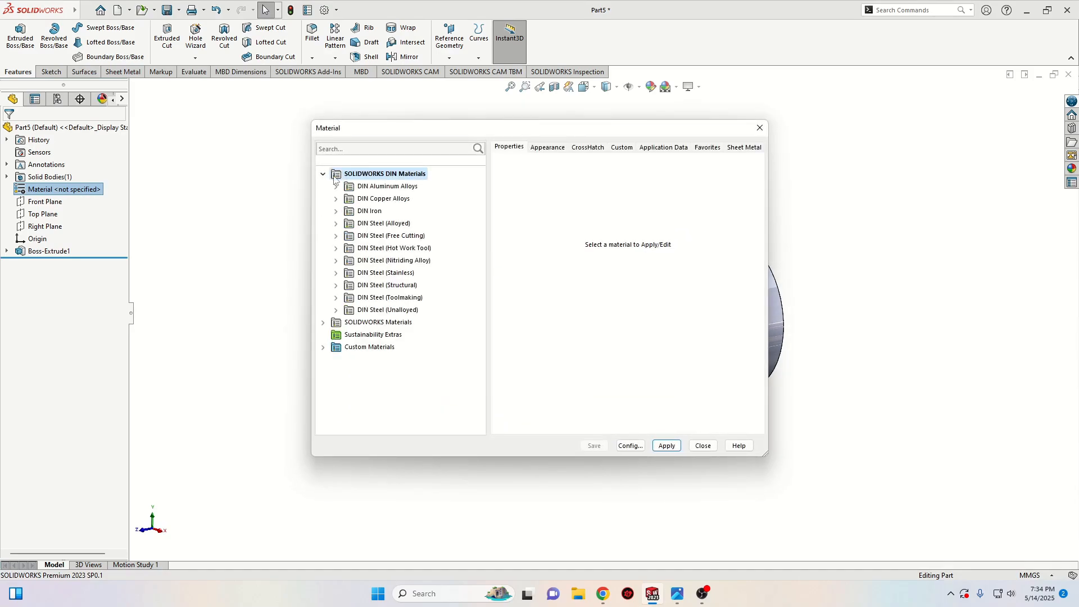
click(370, 149)
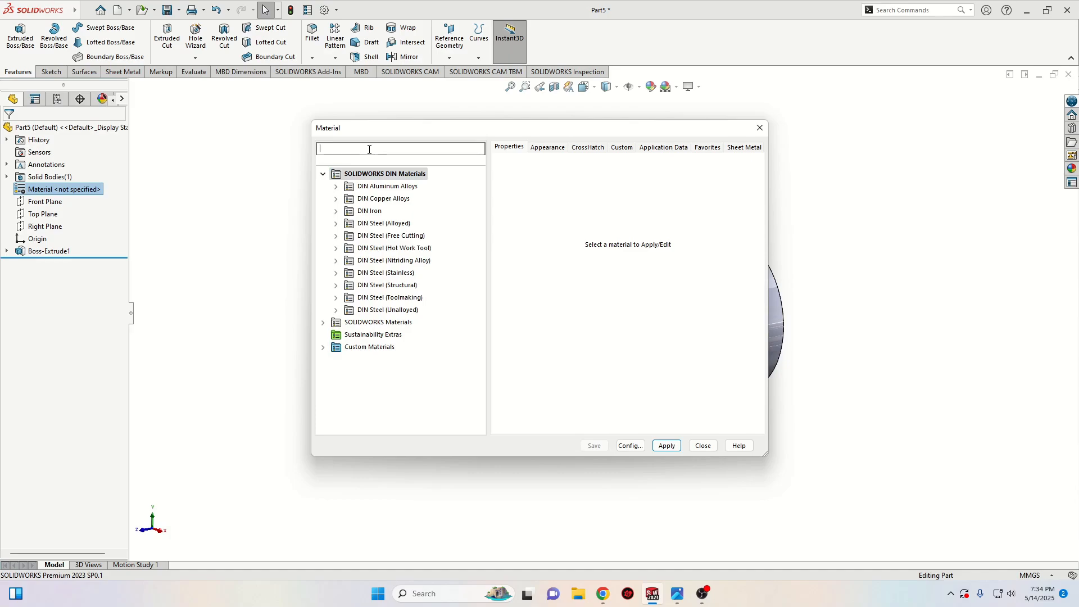
text(bronze)
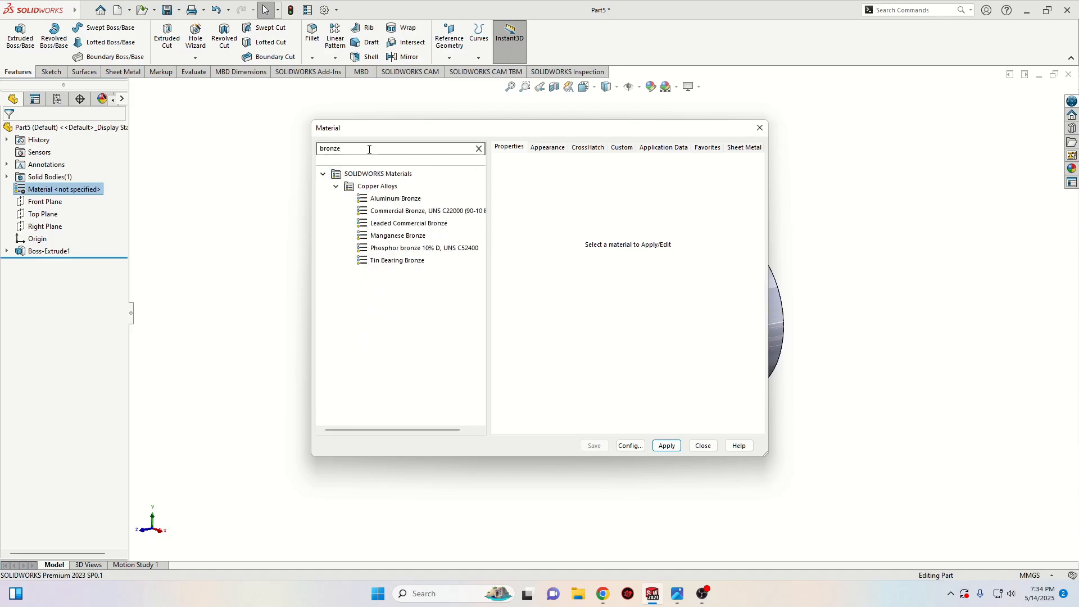
click(406, 200)
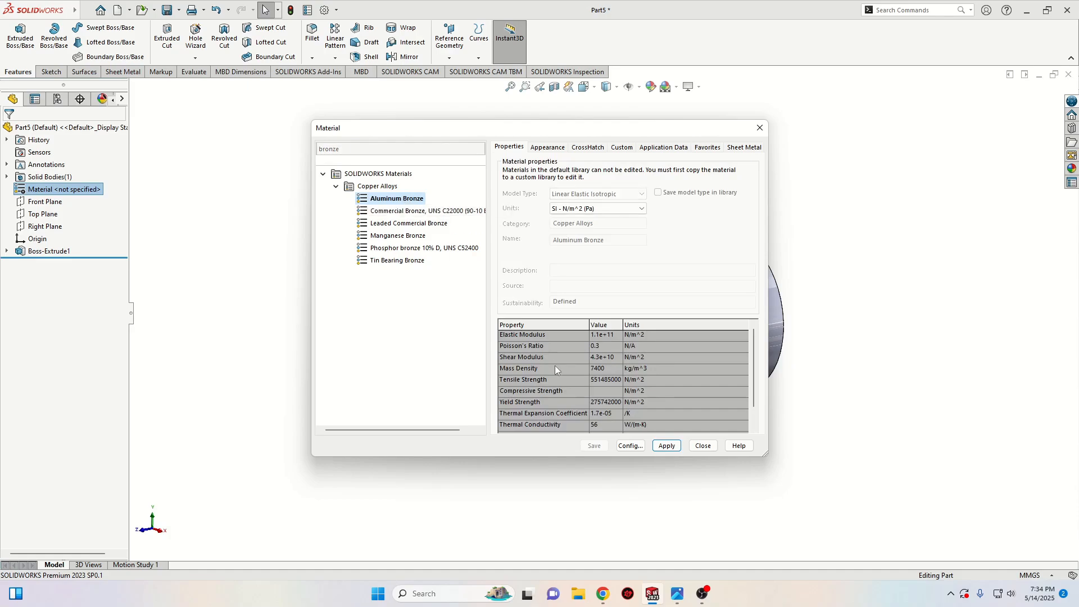
click(666, 445)
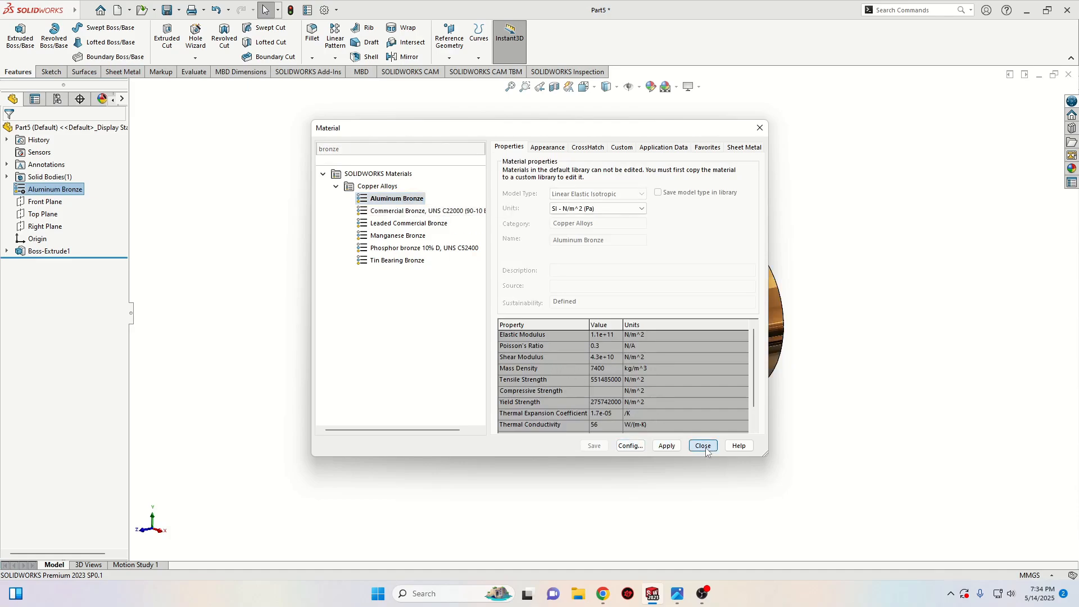
click(702, 445)
Save the bronze sleeve part as Bushing1 in the Ceva Vice folder.
middle_drag(427, 364, 458, 351)
click(179, 9)
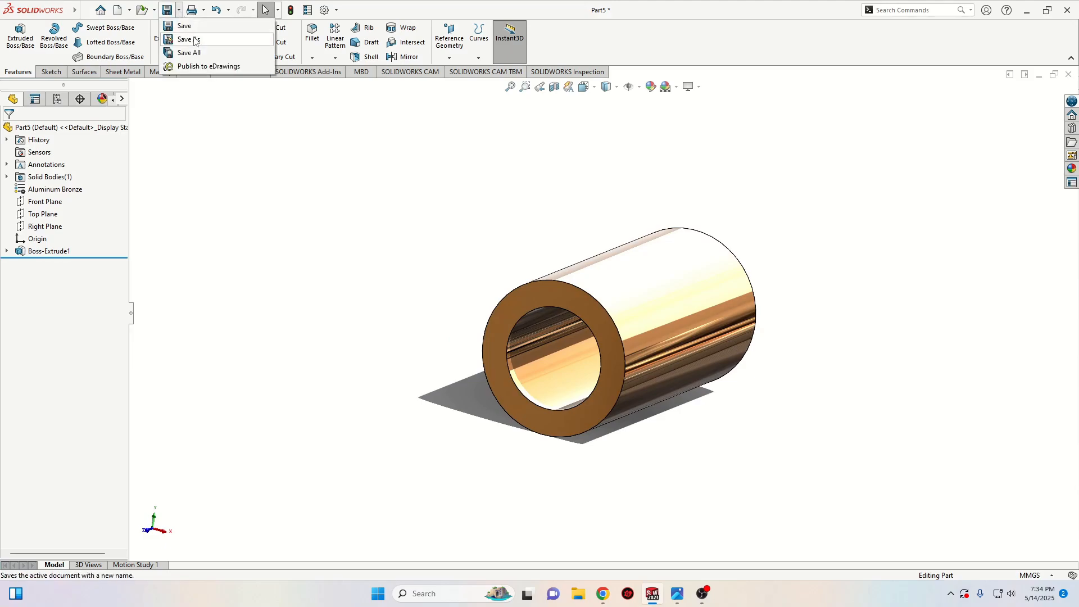
click(186, 39)
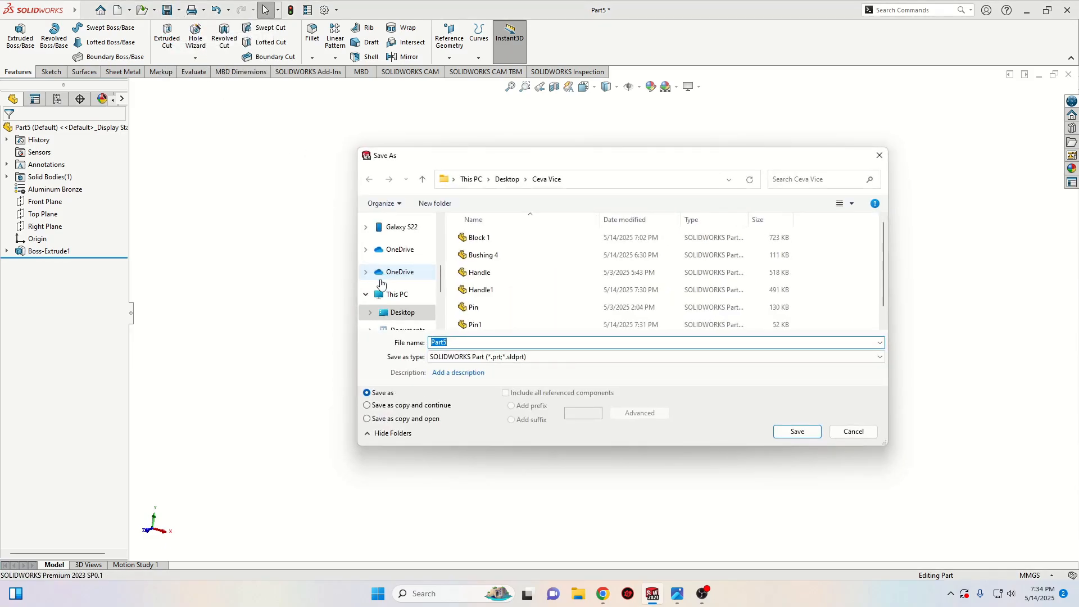
text(Bushin)
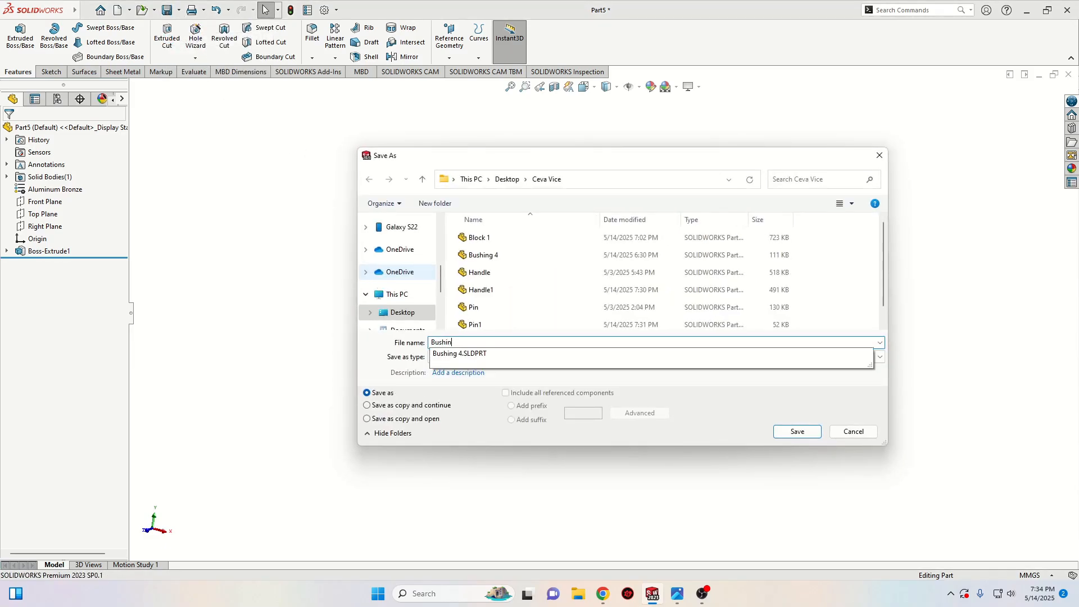
text(g1)
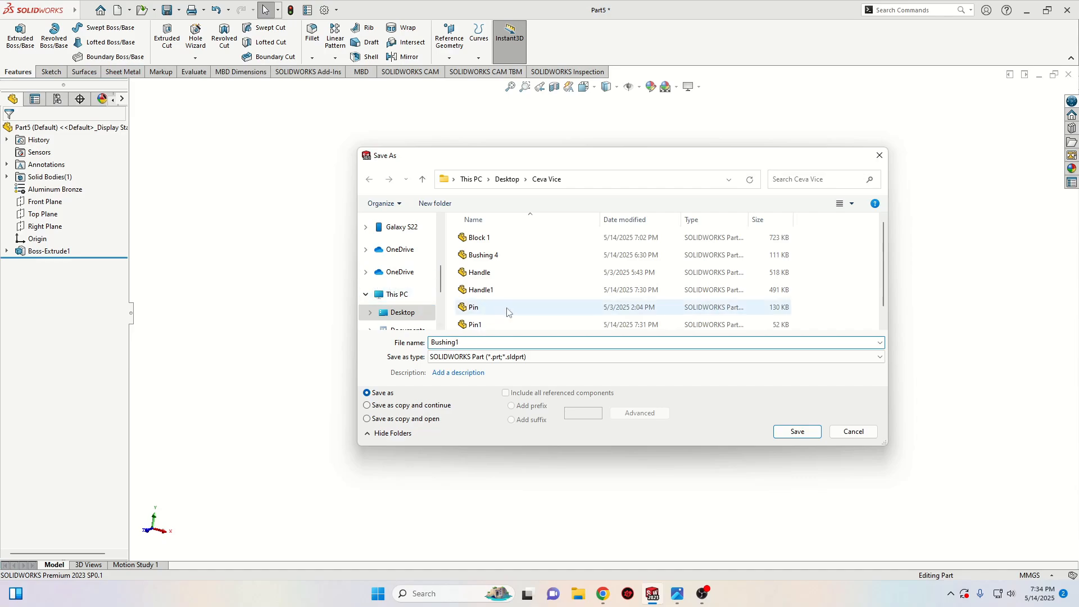
click(789, 430)
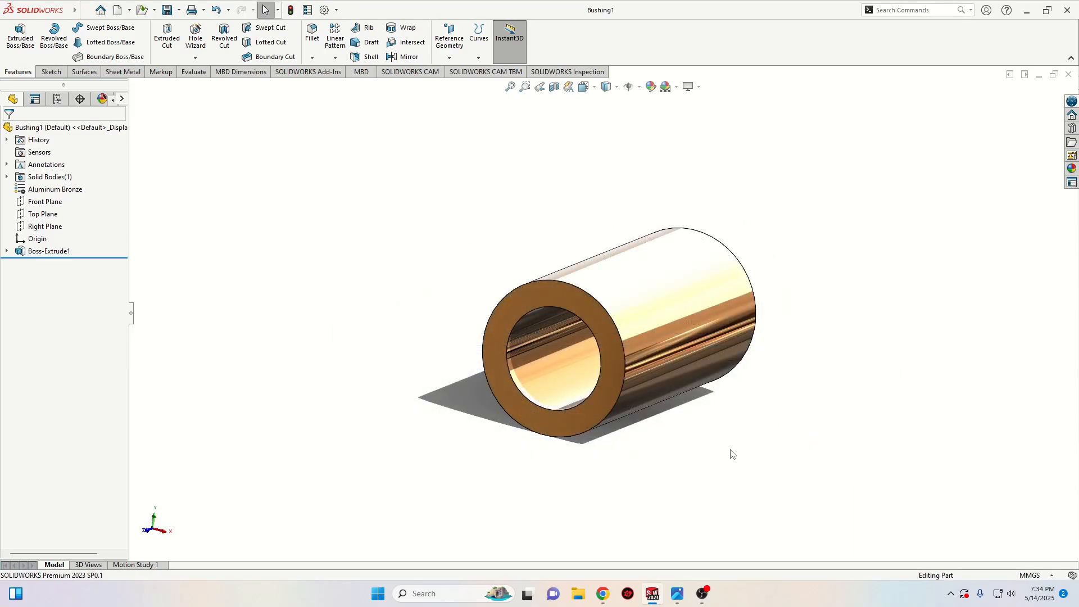
scroll(701, 450, up, 3)
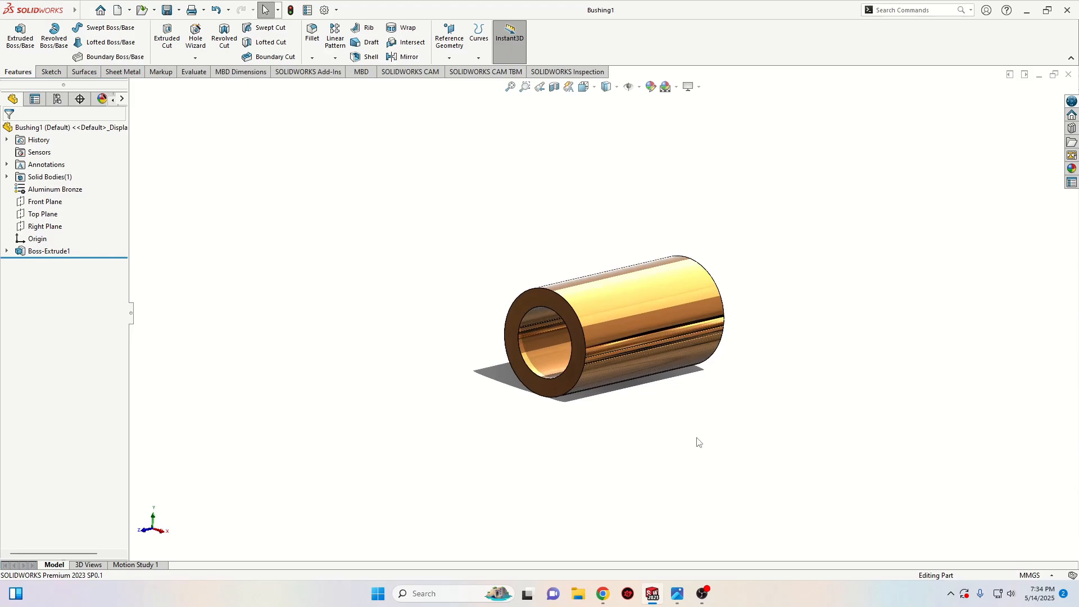
middle_drag(701, 438, 643, 481)
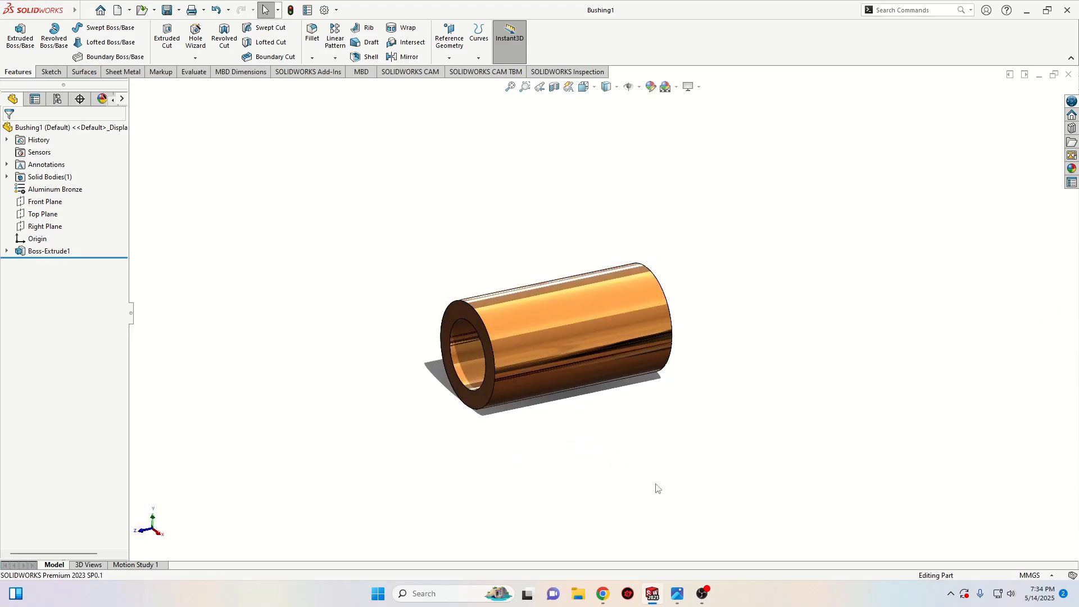
middle_drag(607, 444, 880, 471)
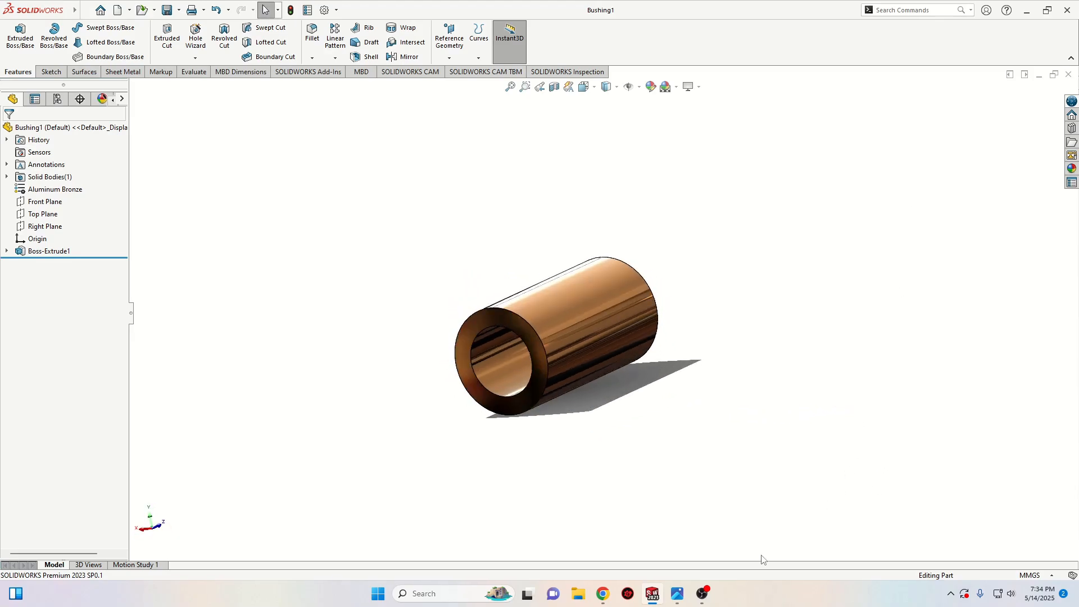